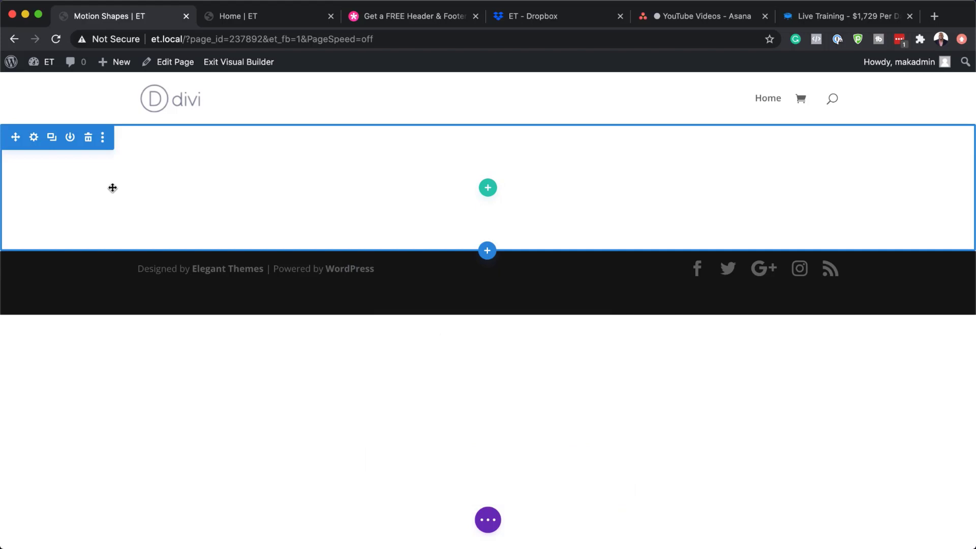
Add a background gradient to the empty section and set its first color to white.
click(34, 137)
click(76, 215)
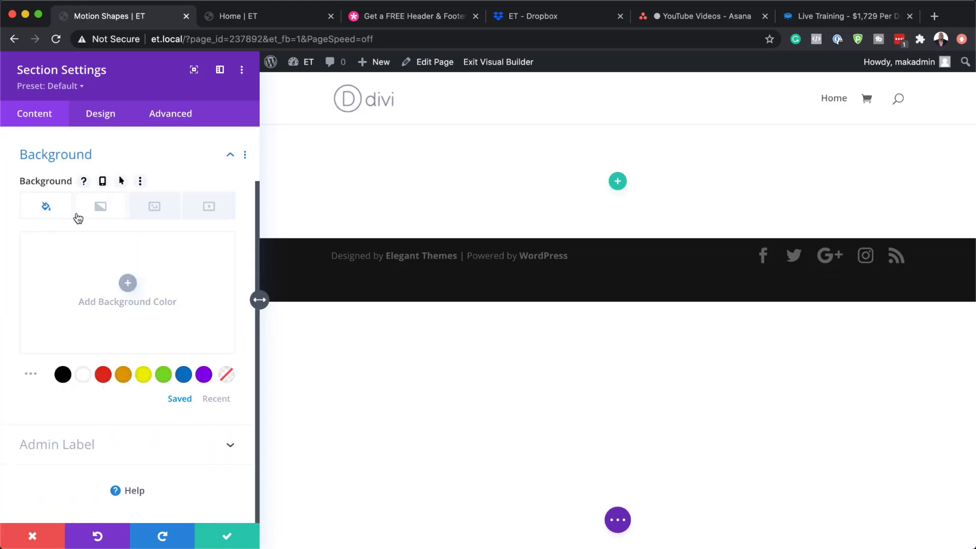
click(108, 215)
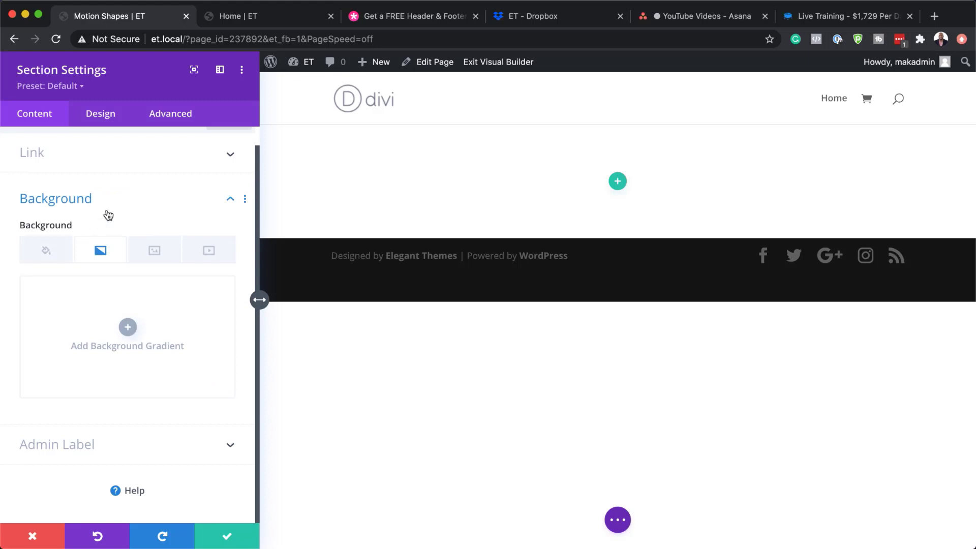
click(127, 326)
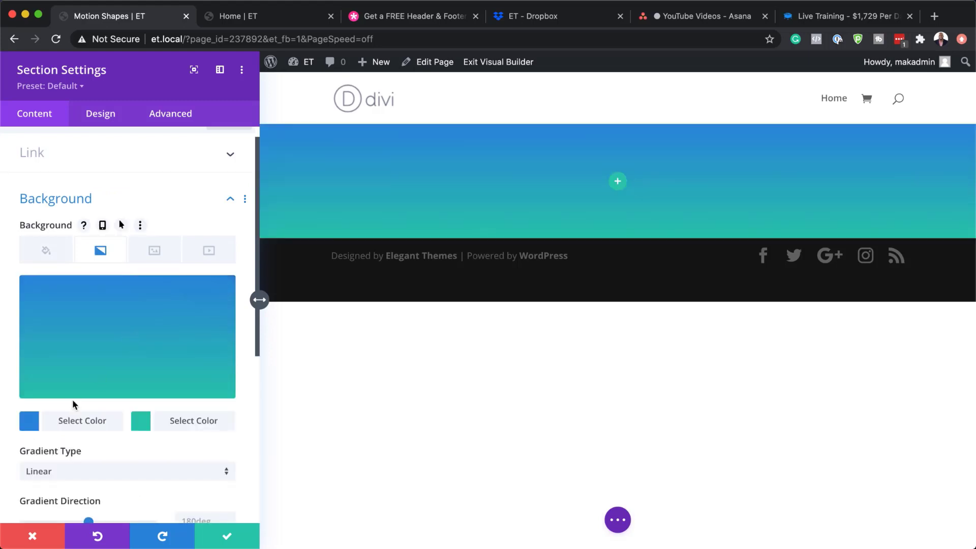
click(29, 421)
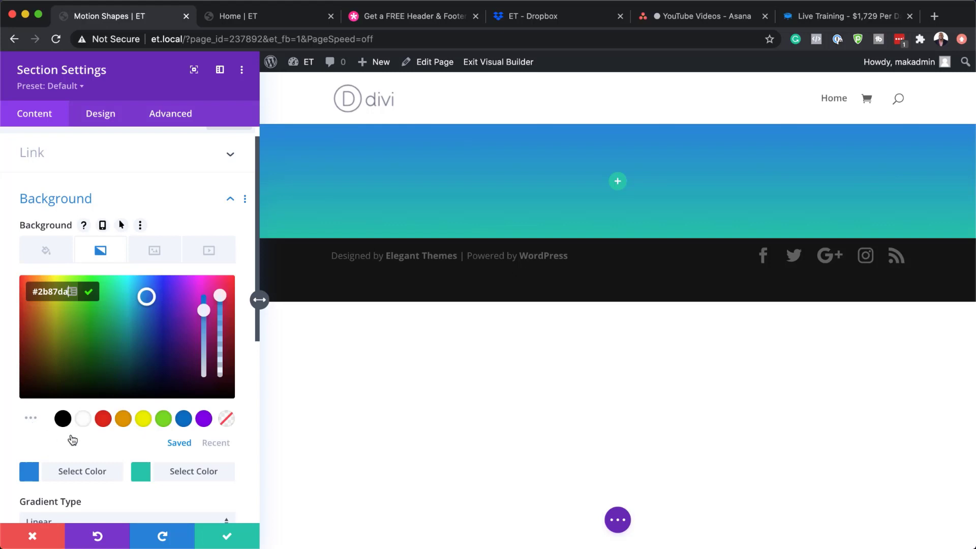
click(82, 419)
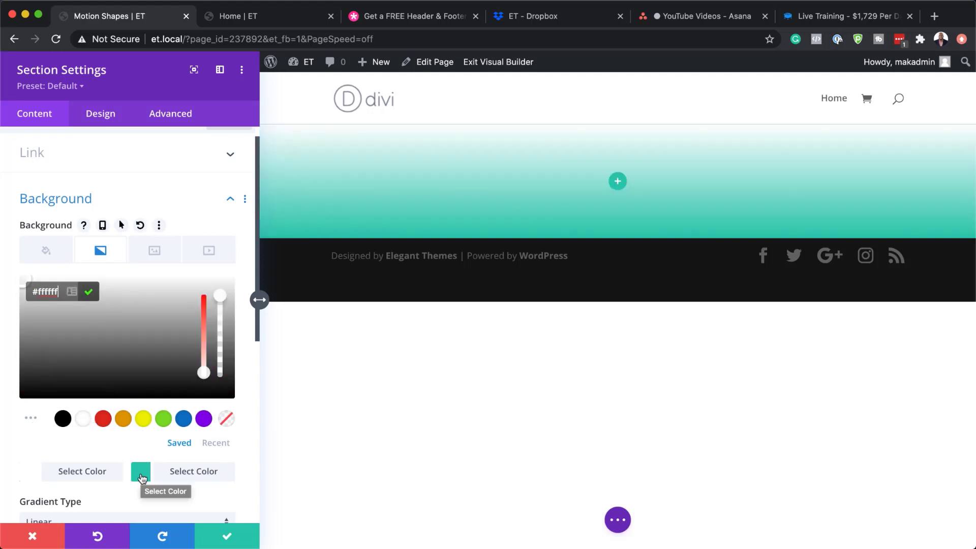
Set the second color of the section's background gradient to #97c6fc.
click(141, 473)
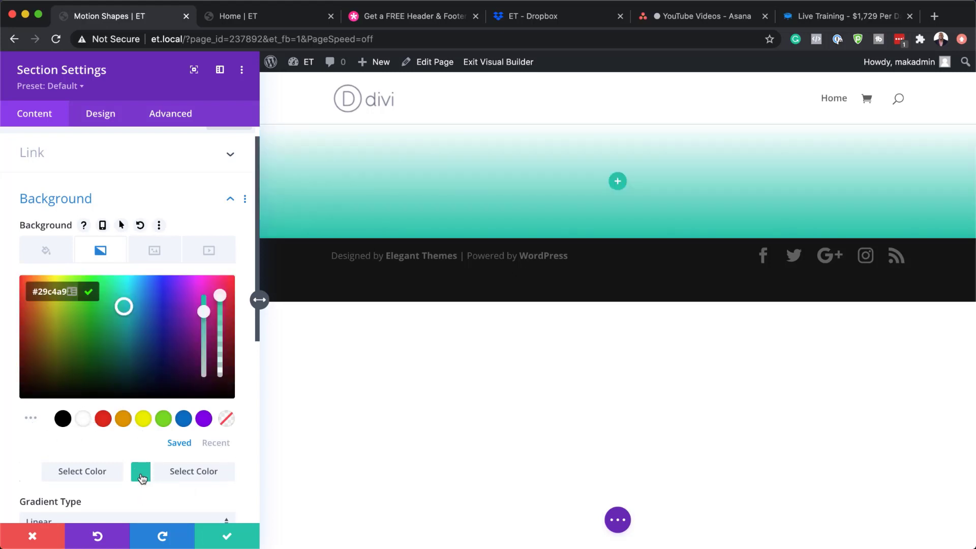
double_click(53, 292)
text(#97c6fc)
key(Home)
key(Delete)
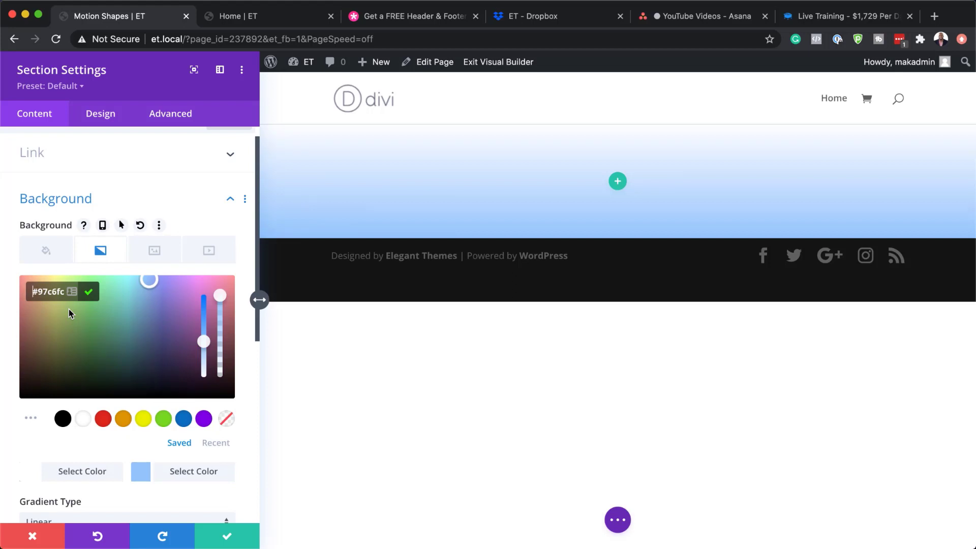
Set the direction of the section's linear background gradient to 306deg.
scroll(160, 428, down, 3)
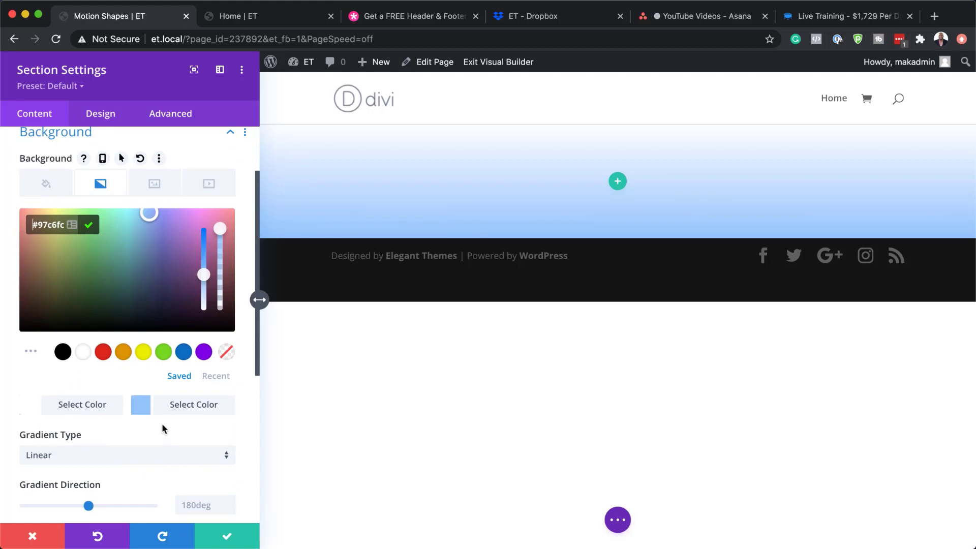
scroll(162, 426, down, 1)
scroll(162, 427, down, 1)
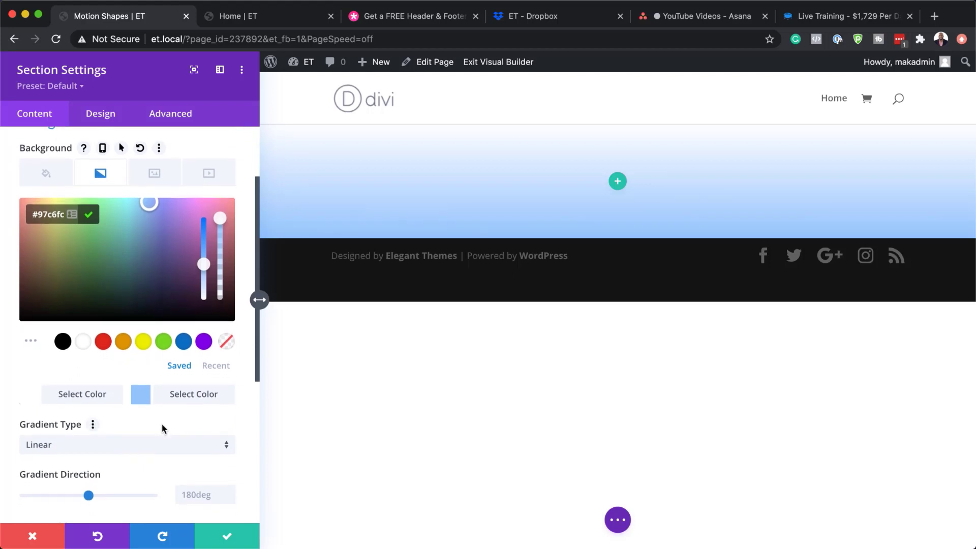
scroll(138, 450, down, 5)
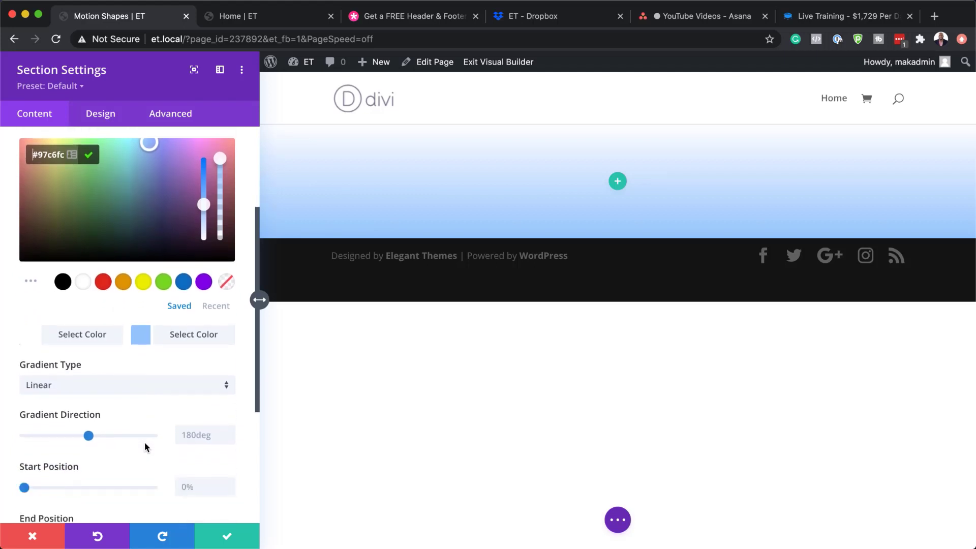
click(202, 435)
text(3)
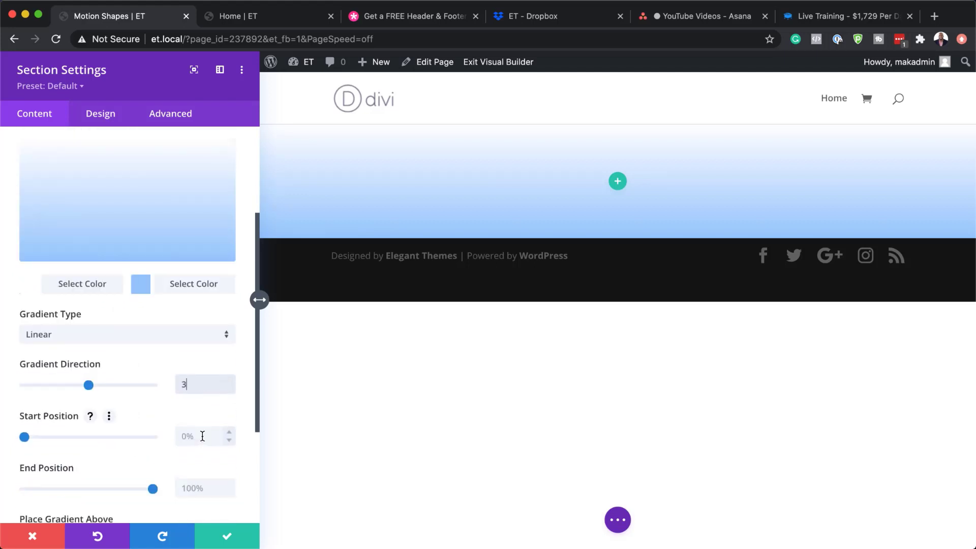
text(06deg)
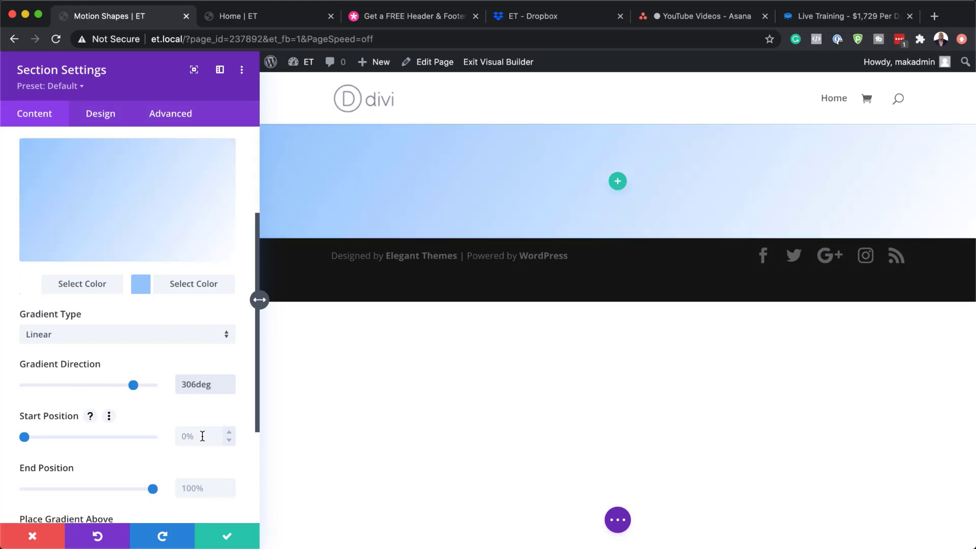
Set both the start position and the end position of the background gradient to 50%.
click(198, 438)
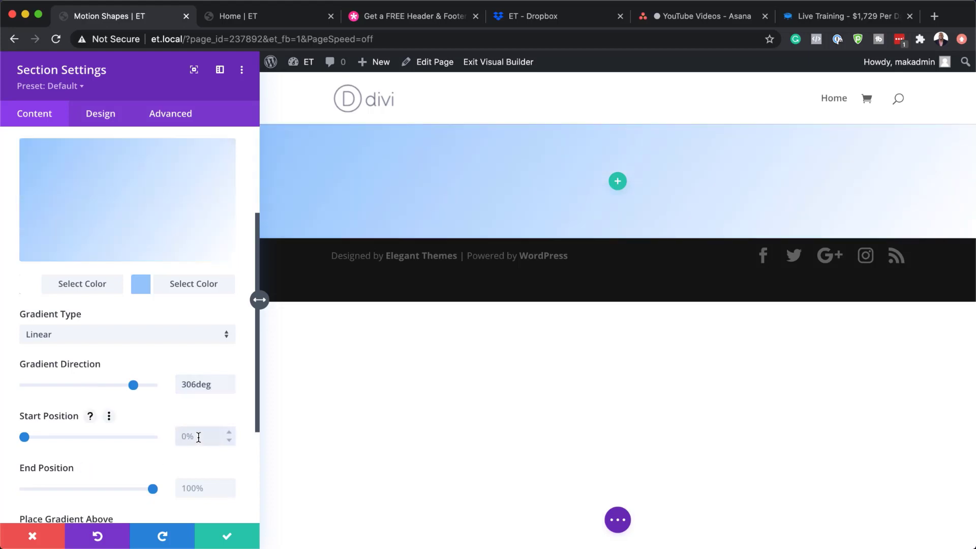
text(50)
click(196, 488)
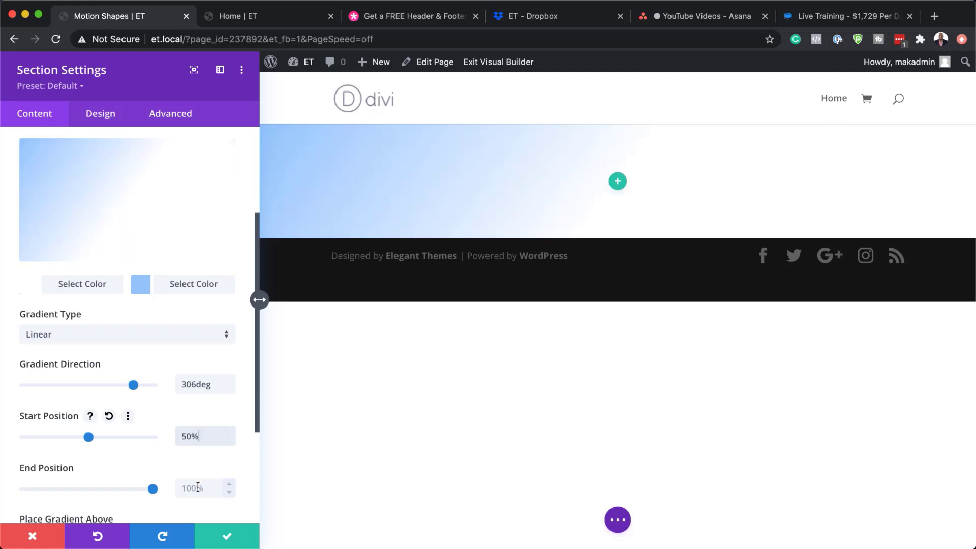
text(50)
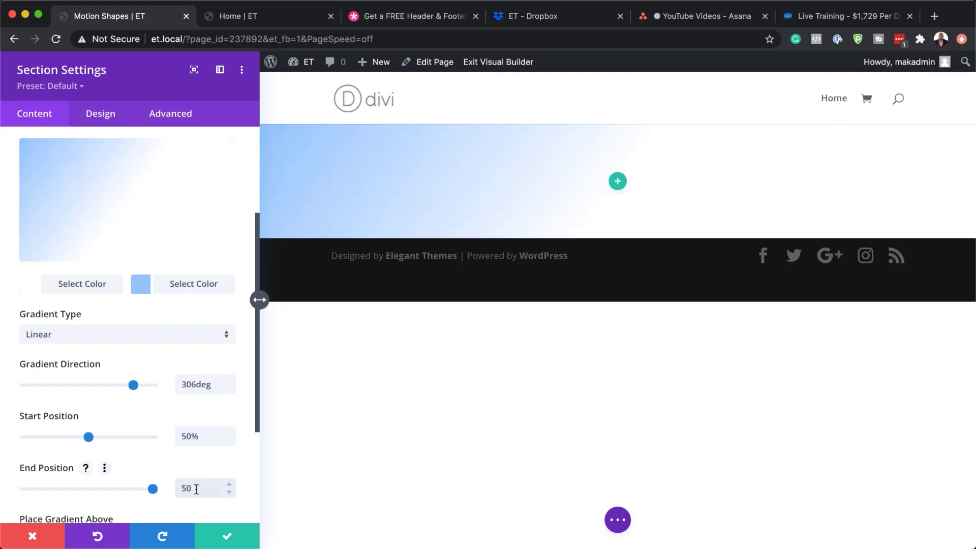
key(Return)
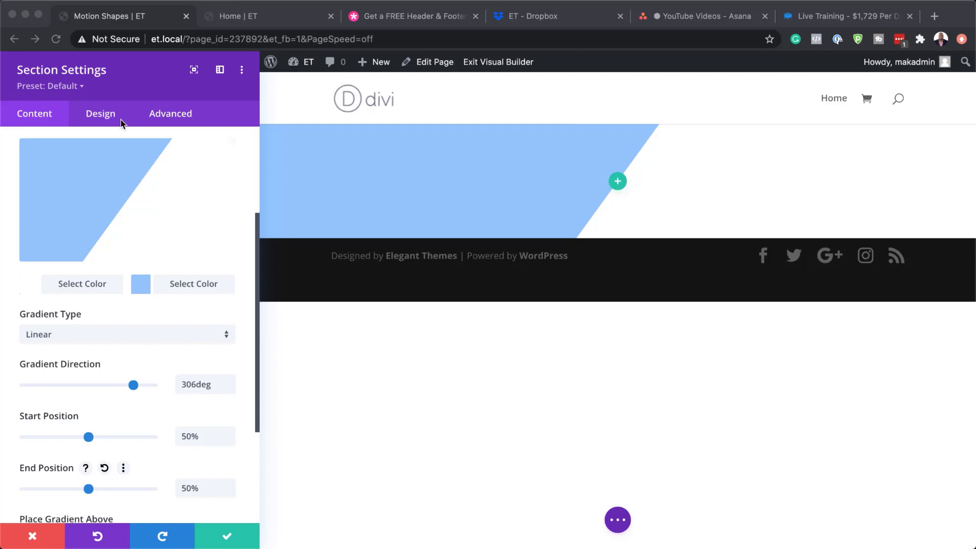
Give the section linked left and right margins of 4%.
click(100, 114)
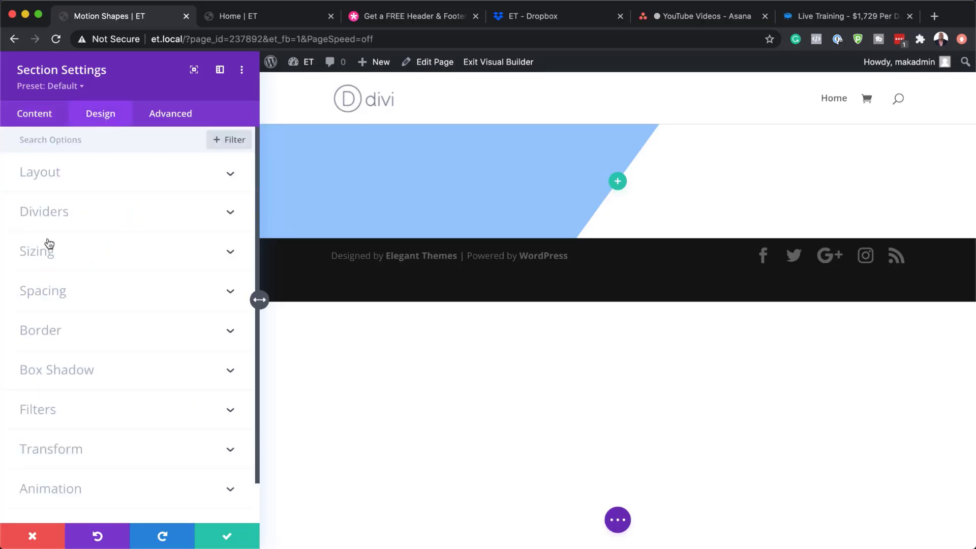
click(46, 287)
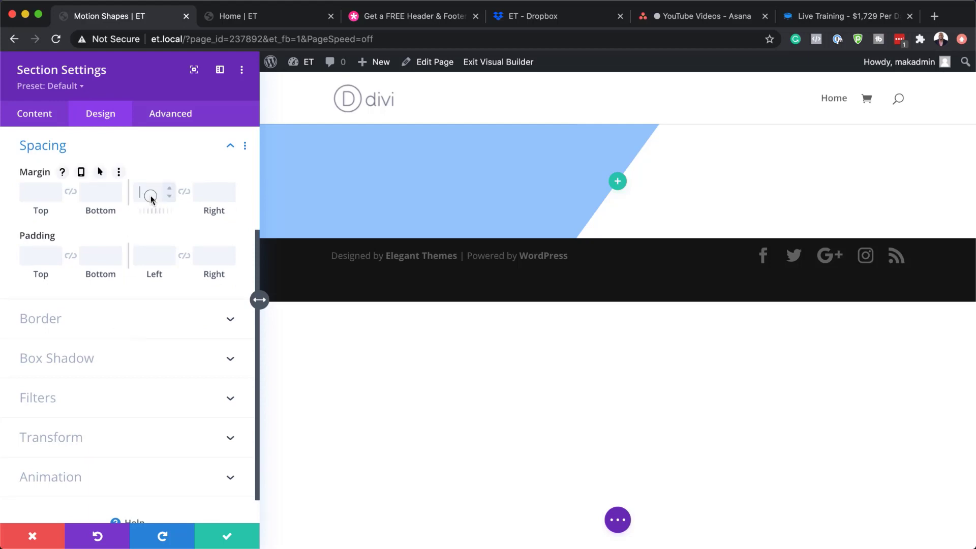
text(4%)
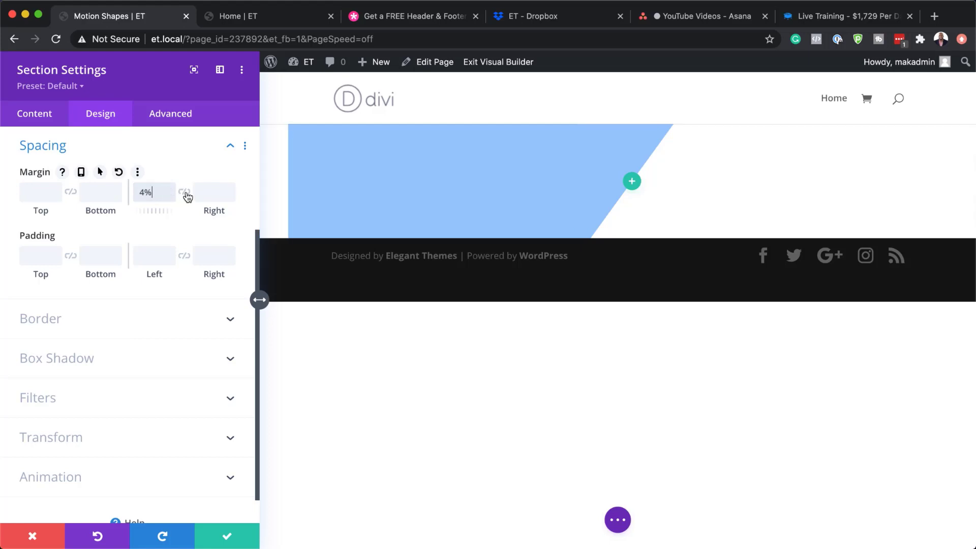
click(185, 193)
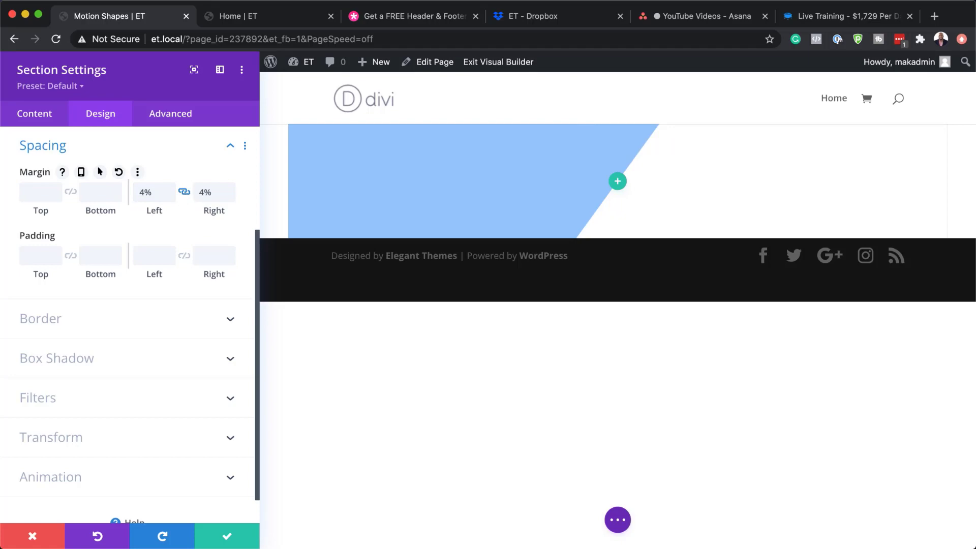
Give the section linked top and bottom padding of 11%.
key(super+Tab)
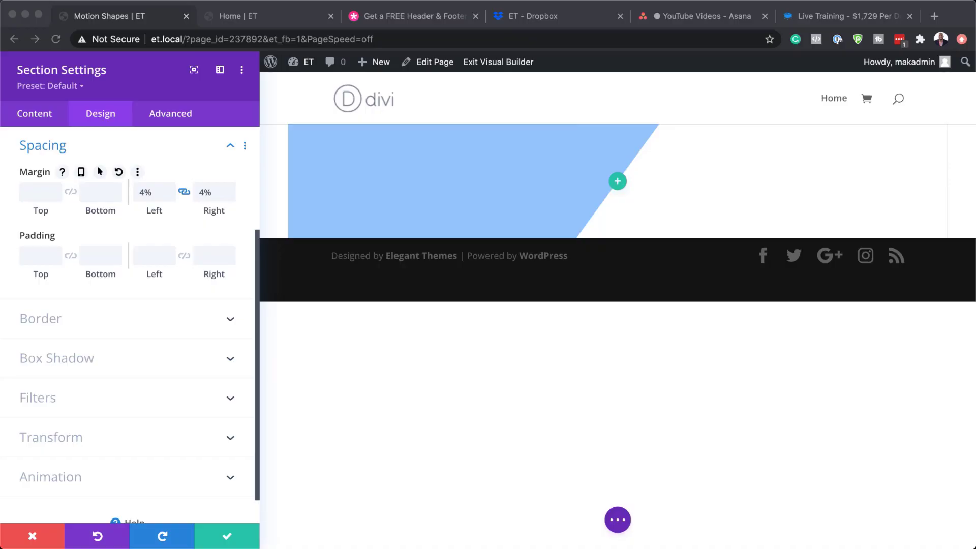
click(39, 256)
click(39, 256)
text(11%)
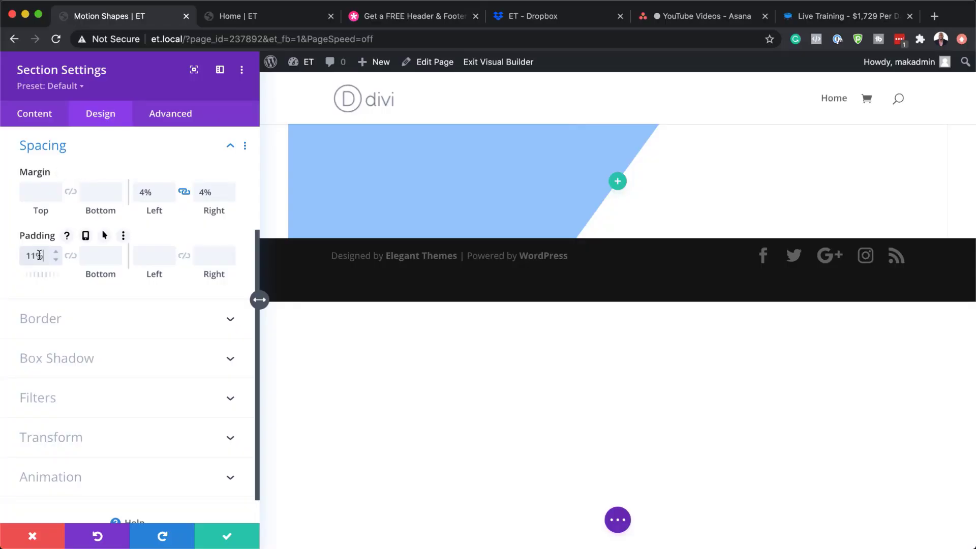
click(72, 257)
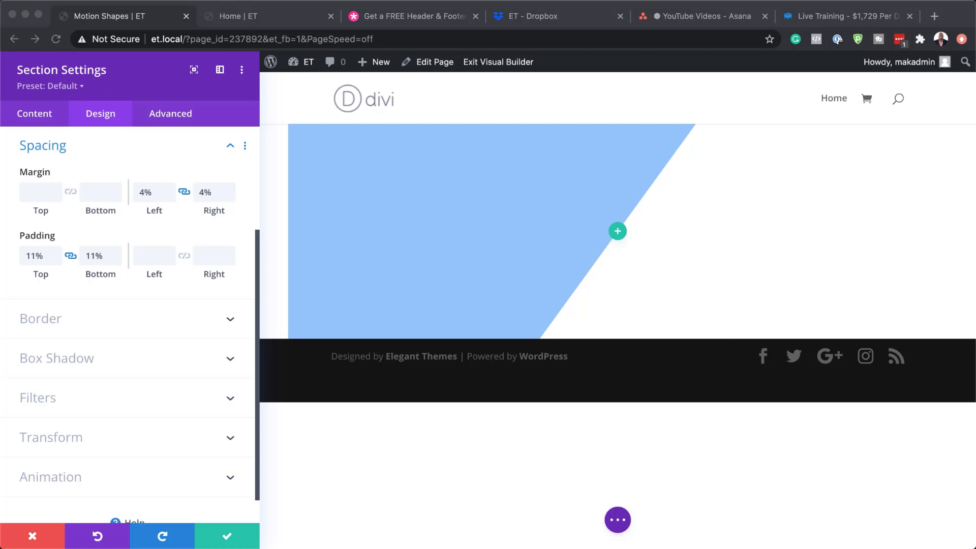
Apply the first box shadow preset to the section and set its blur strength to 80px.
click(91, 361)
scroll(96, 326, down, 2)
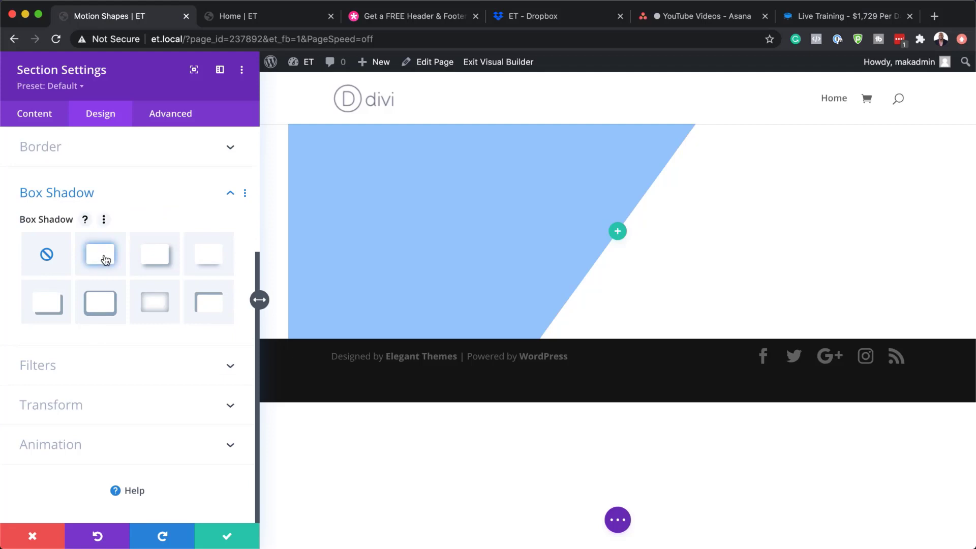
click(101, 256)
scroll(187, 399, down, 2)
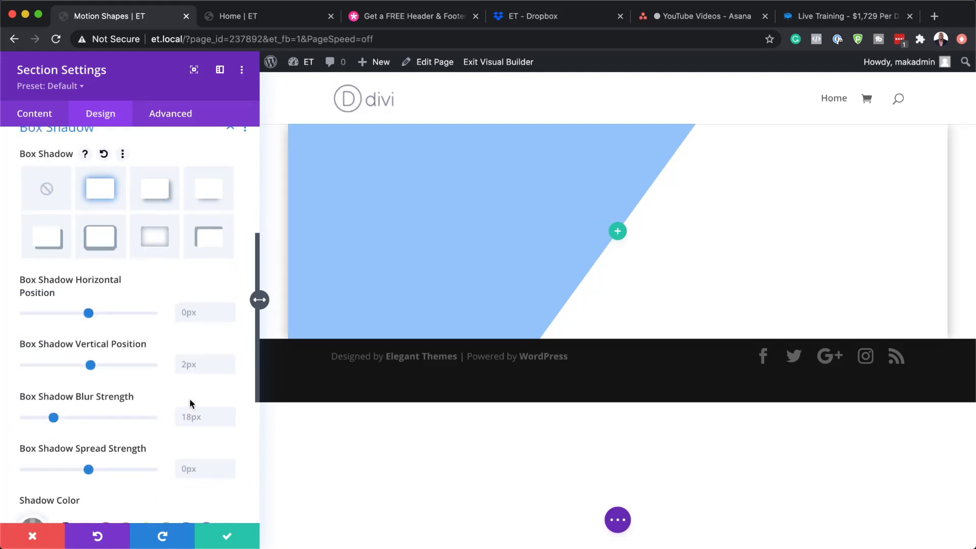
scroll(190, 401, down, 1)
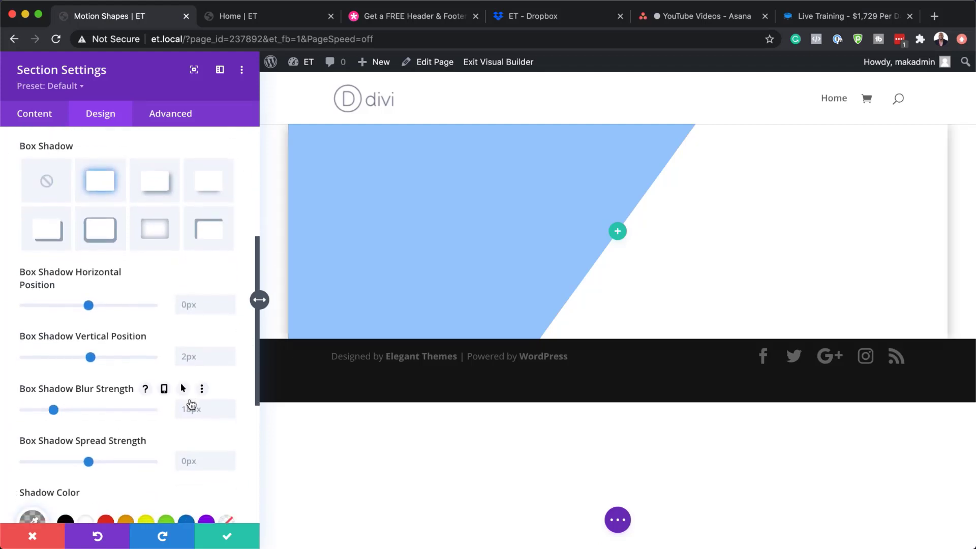
scroll(190, 400, down, 2)
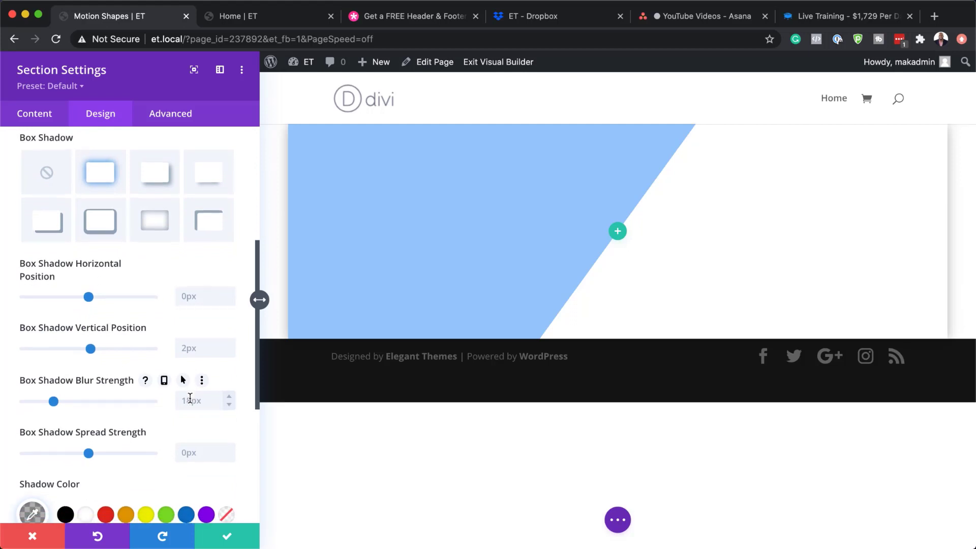
click(206, 384)
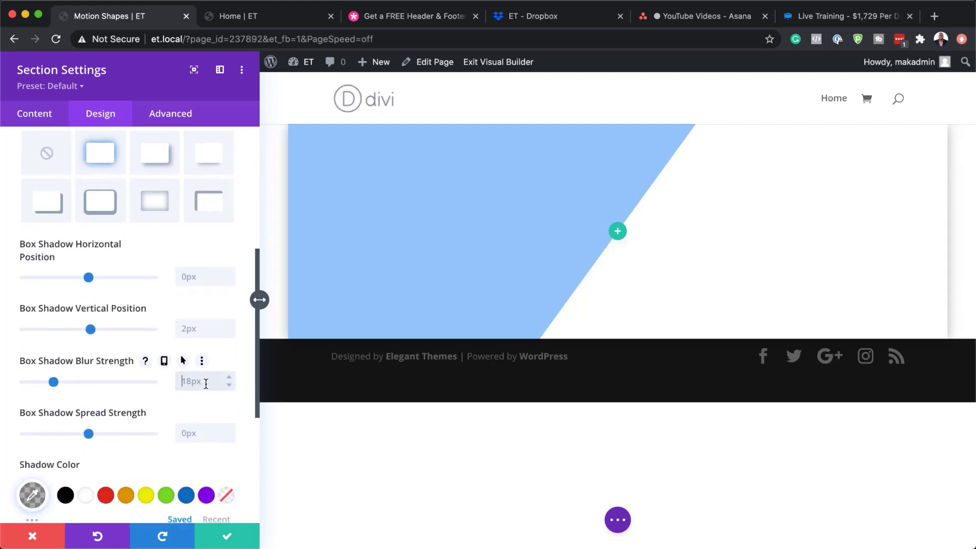
double_click(206, 383)
text(80px)
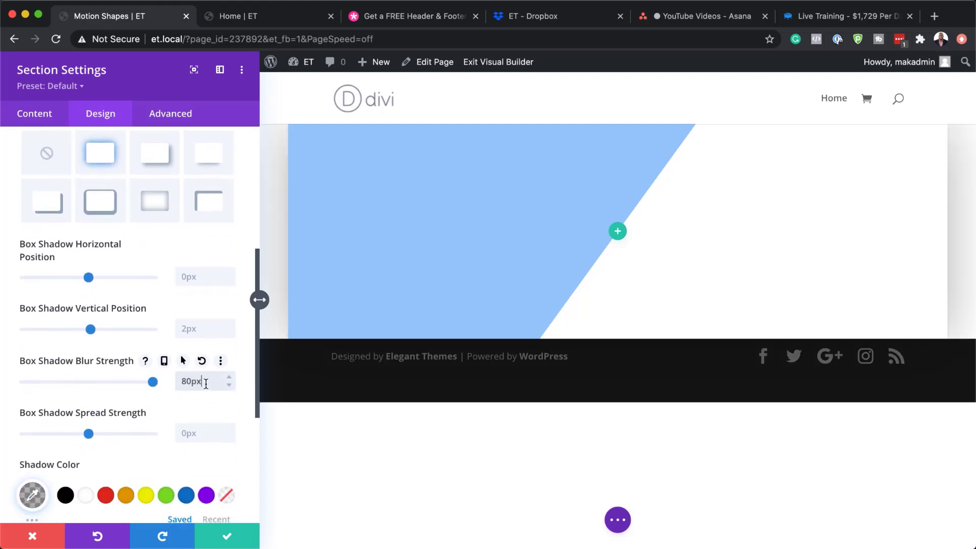
Set the section's box shadow color to rgba(0,0,0,0.1).
scroll(100, 453, down, 1)
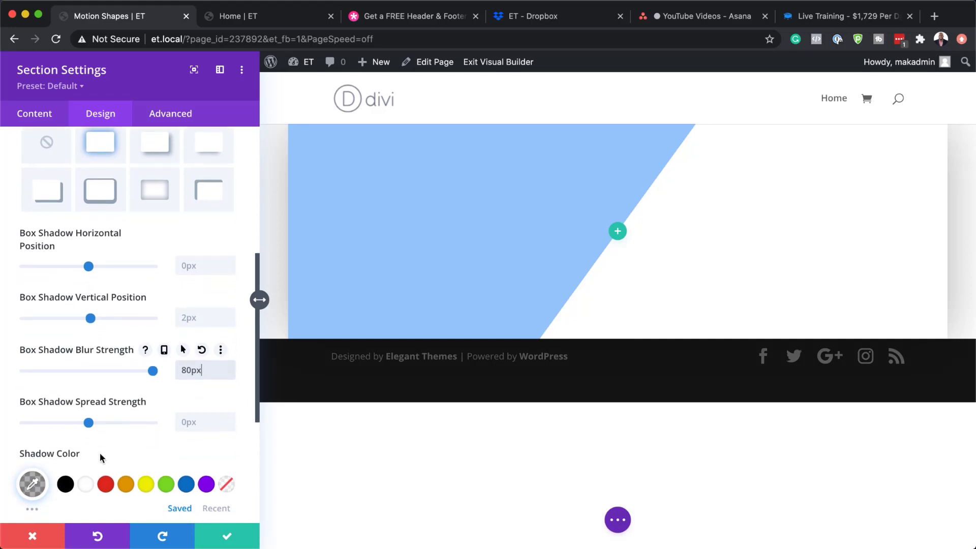
click(34, 486)
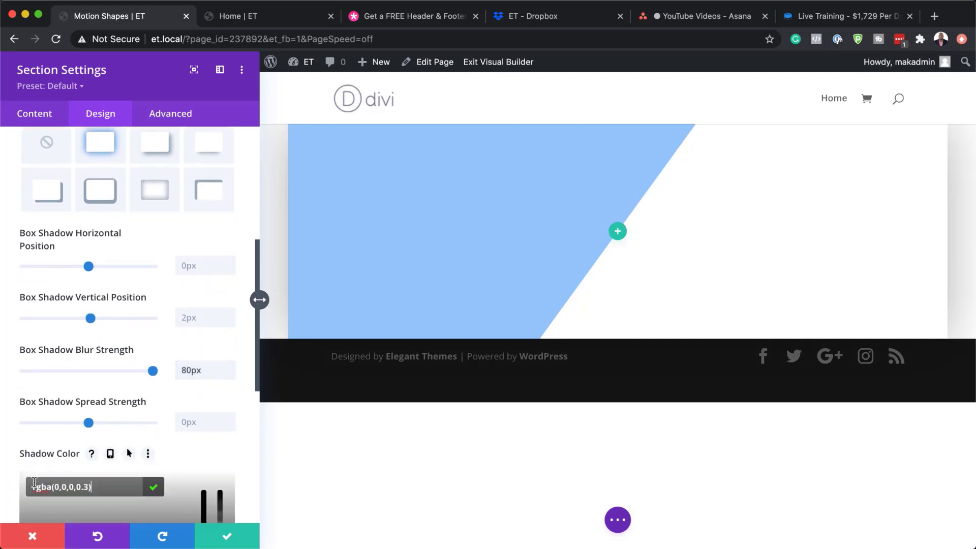
drag(56, 487, 87, 485)
scroll(187, 384, down, 5)
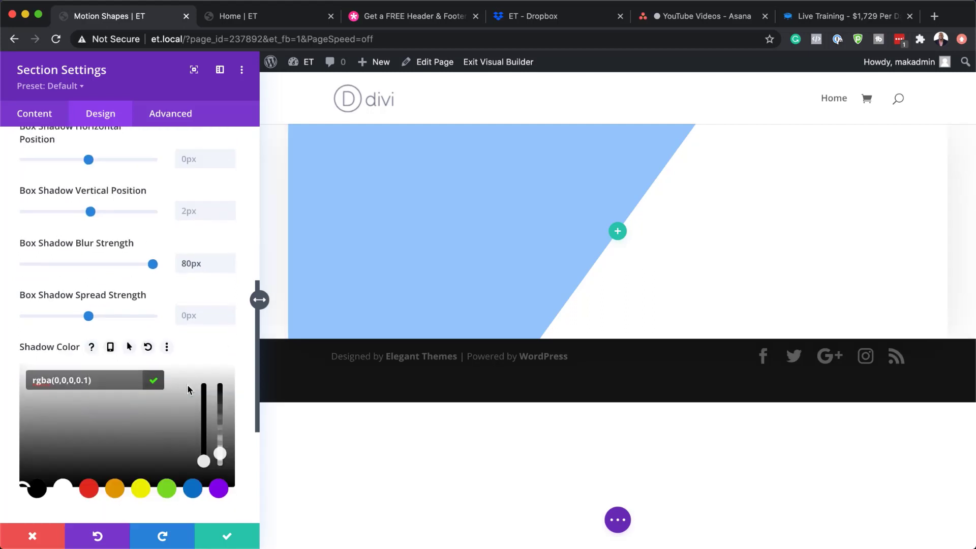
text(0,0,0,0.1)
scroll(187, 384, down, 5)
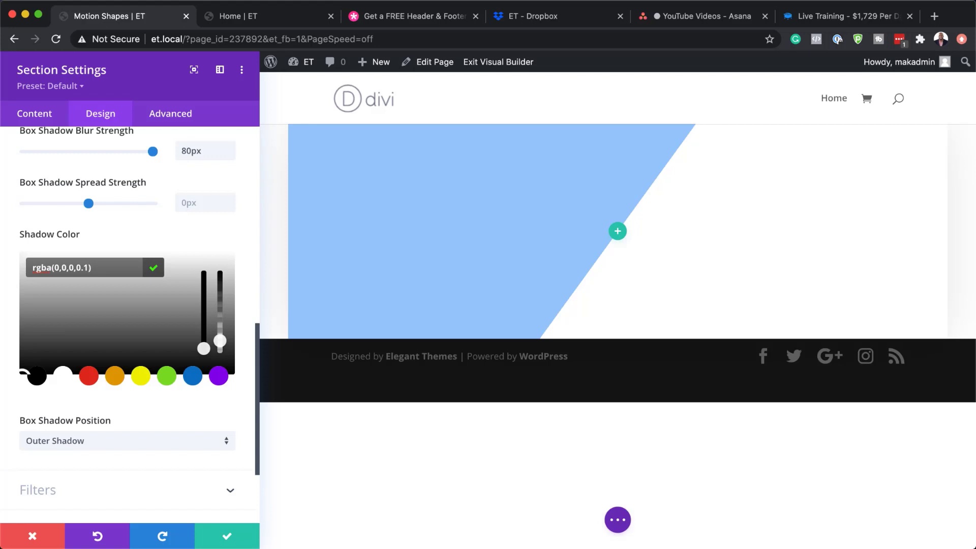
Set the section's horizontal and vertical overflow to Hidden and save the section settings.
click(175, 117)
click(66, 254)
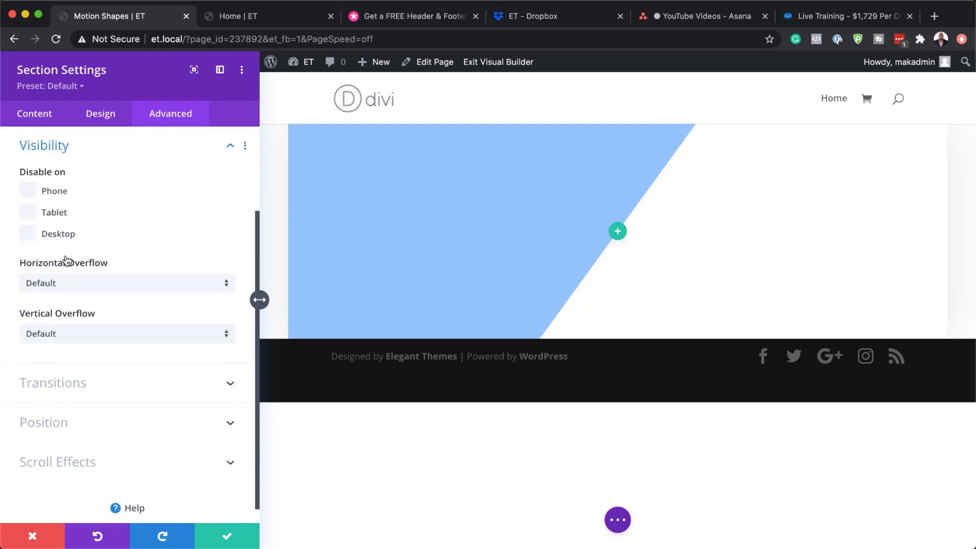
click(84, 287)
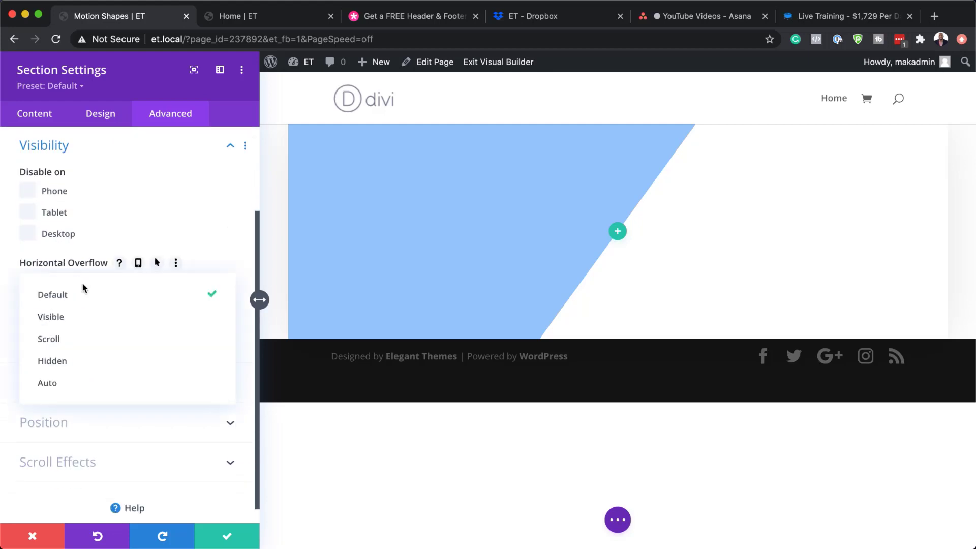
click(66, 362)
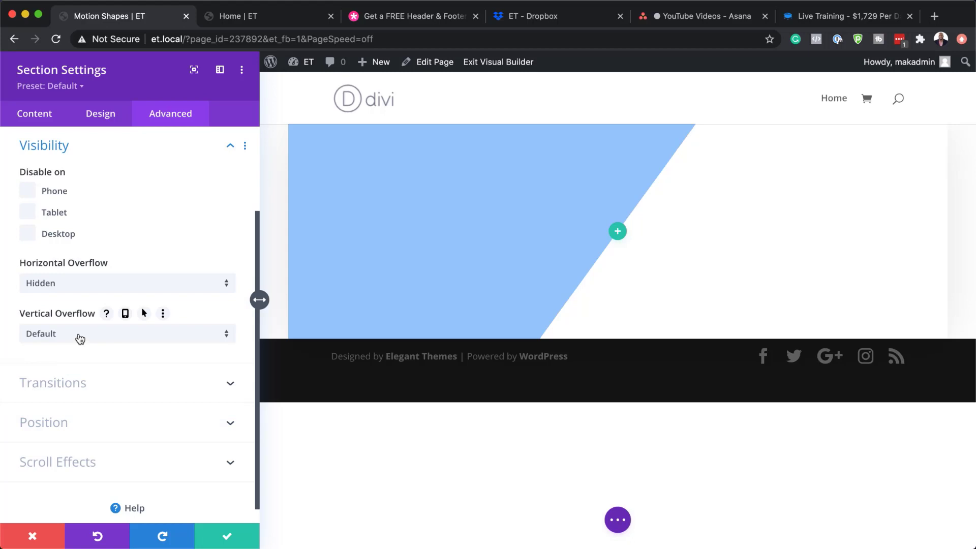
click(80, 338)
click(73, 415)
click(237, 543)
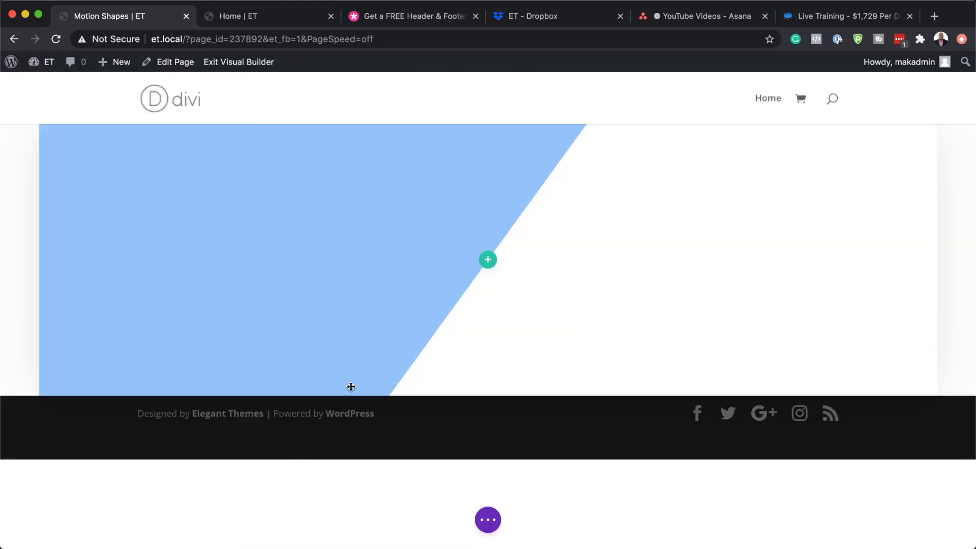
Insert a row with two equal columns into the section without adding a module.
click(488, 260)
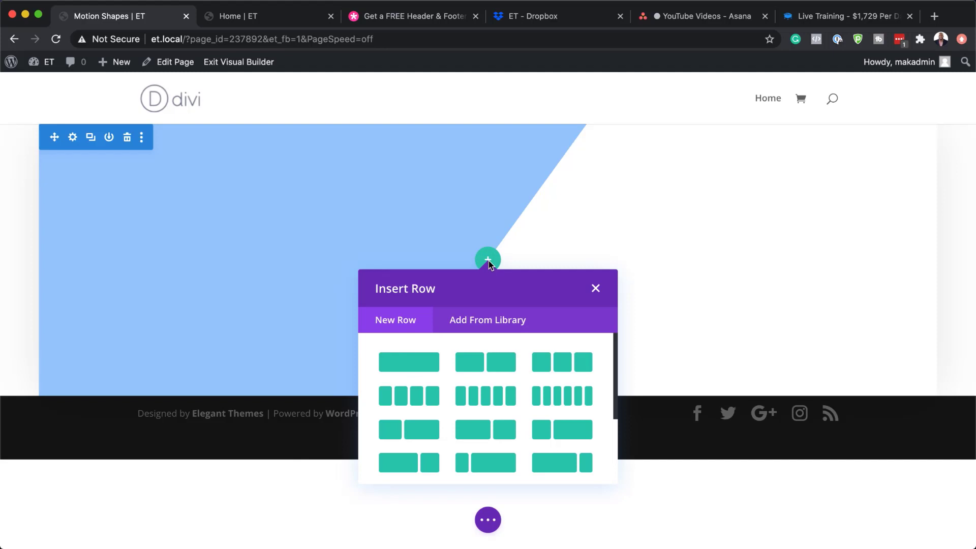
click(496, 364)
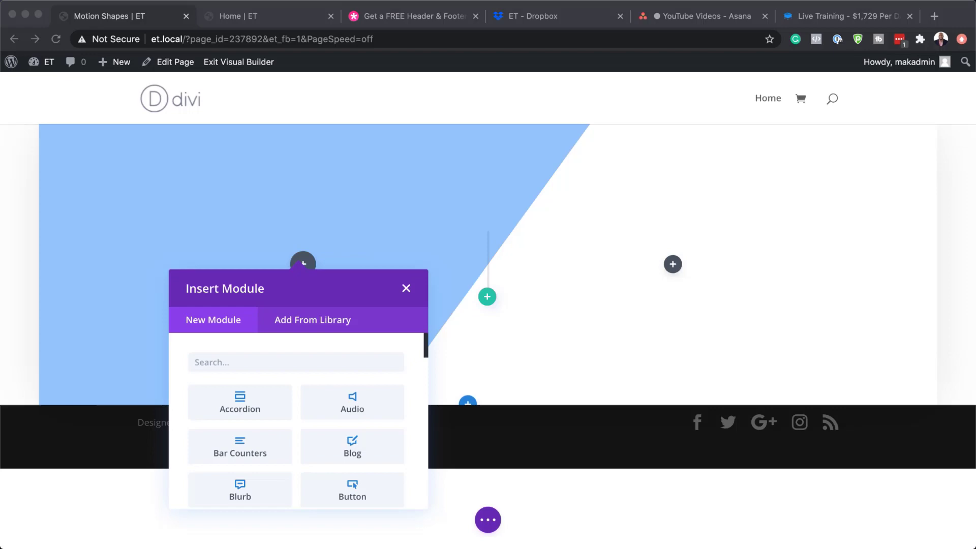
click(407, 289)
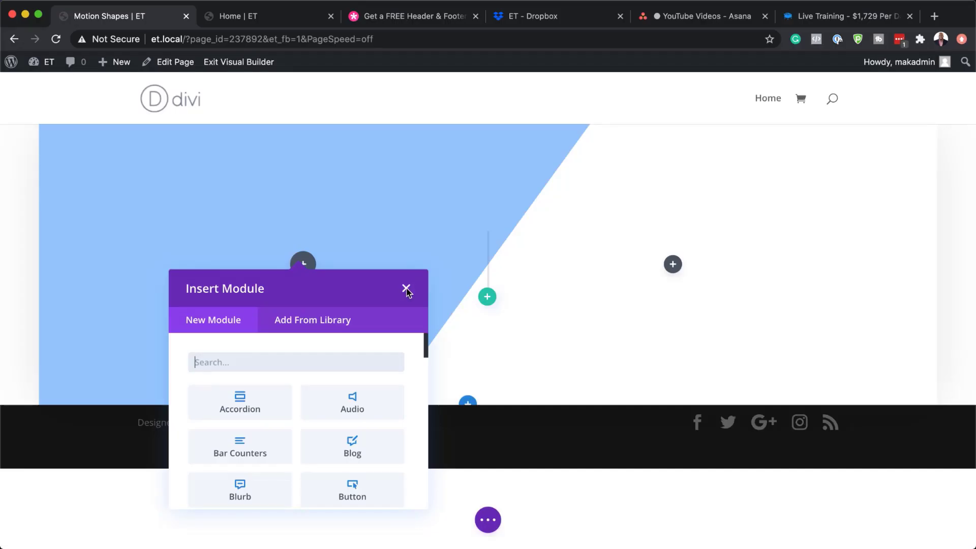
click(407, 289)
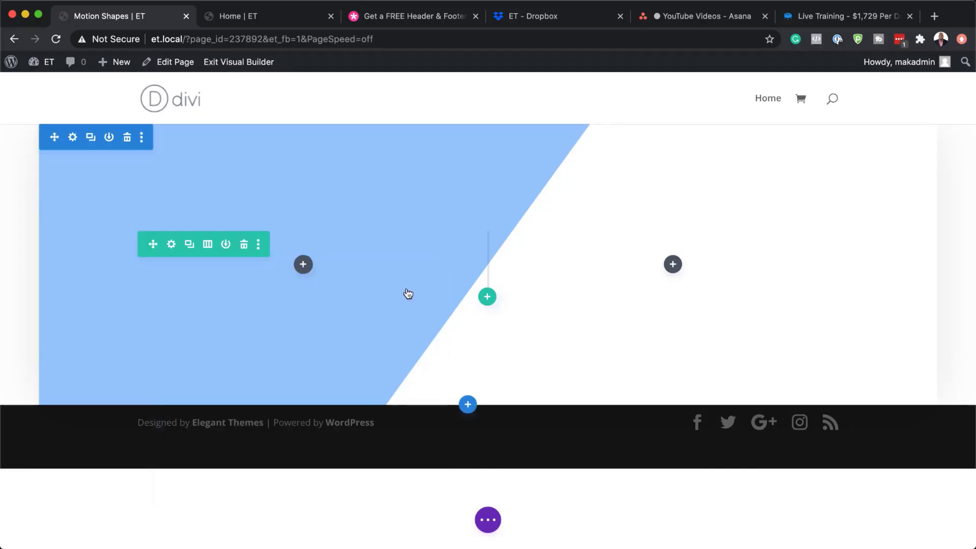
Set the new row's maximum width to 1580px.
click(172, 247)
click(103, 113)
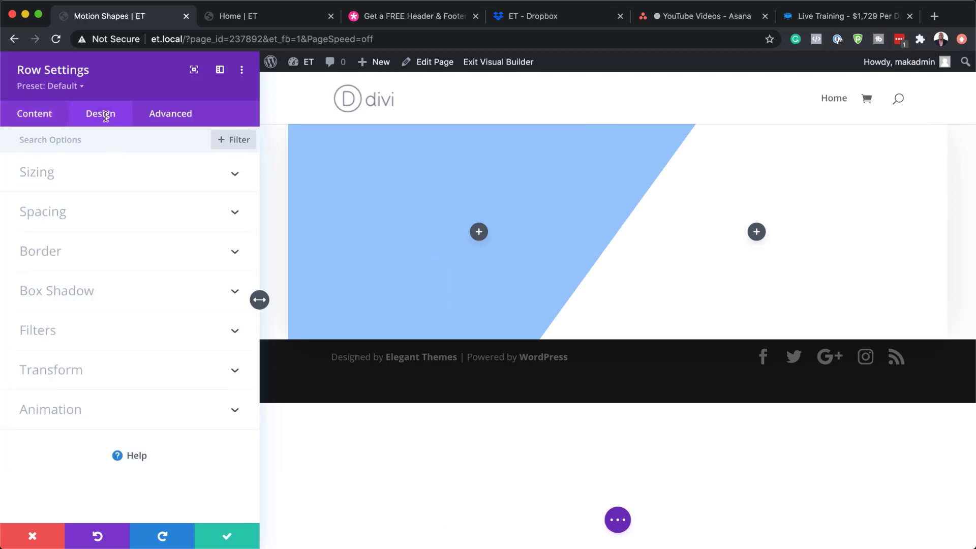
click(61, 183)
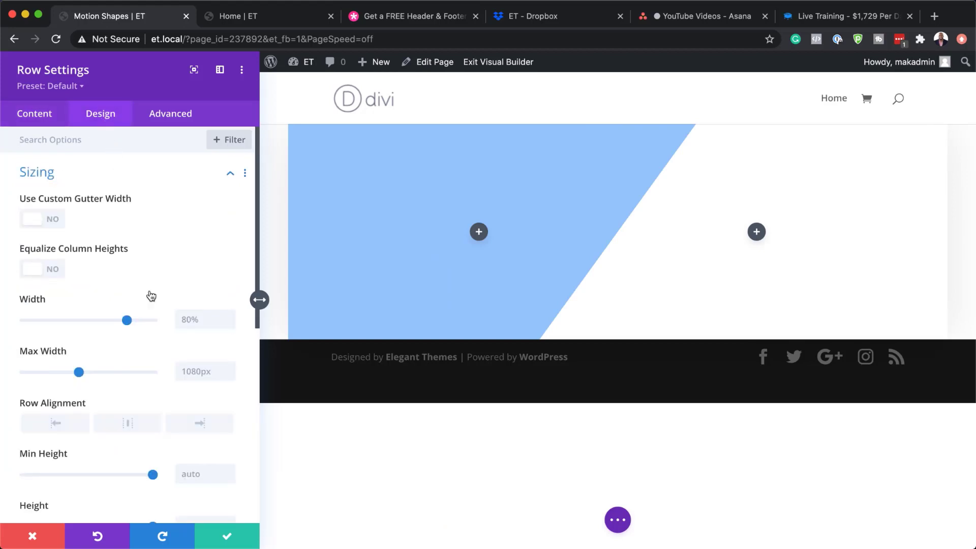
double_click(197, 371)
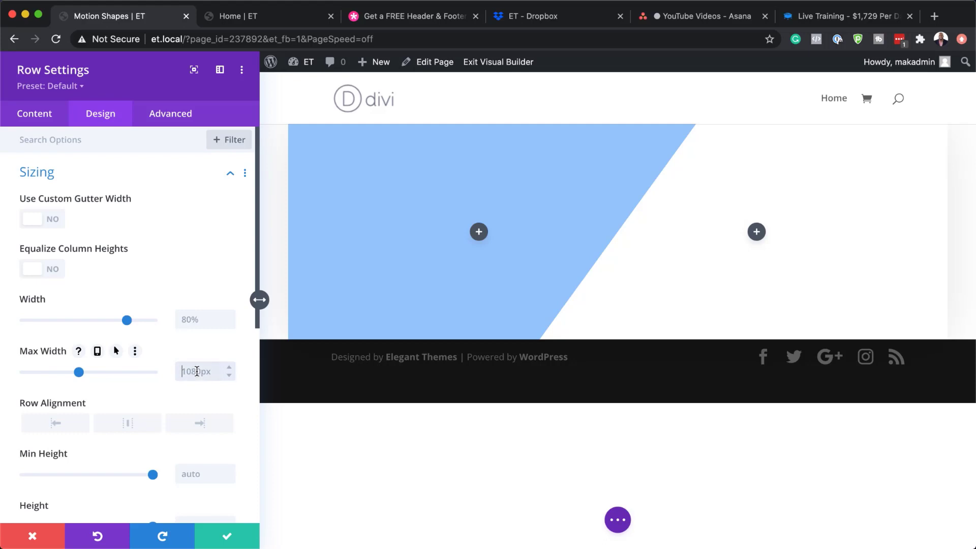
text(1580px)
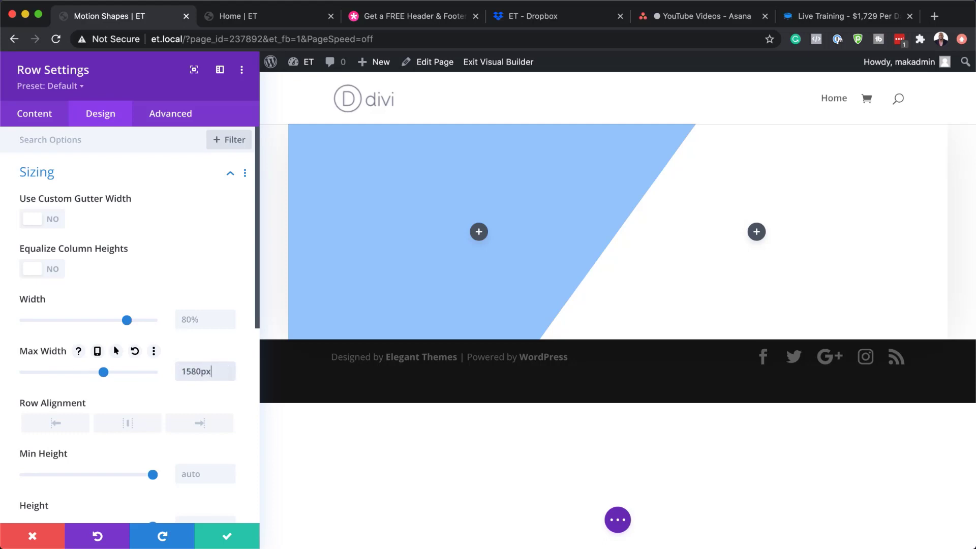
Give the row's first column a top padding of 9% and save the column and row settings.
click(42, 114)
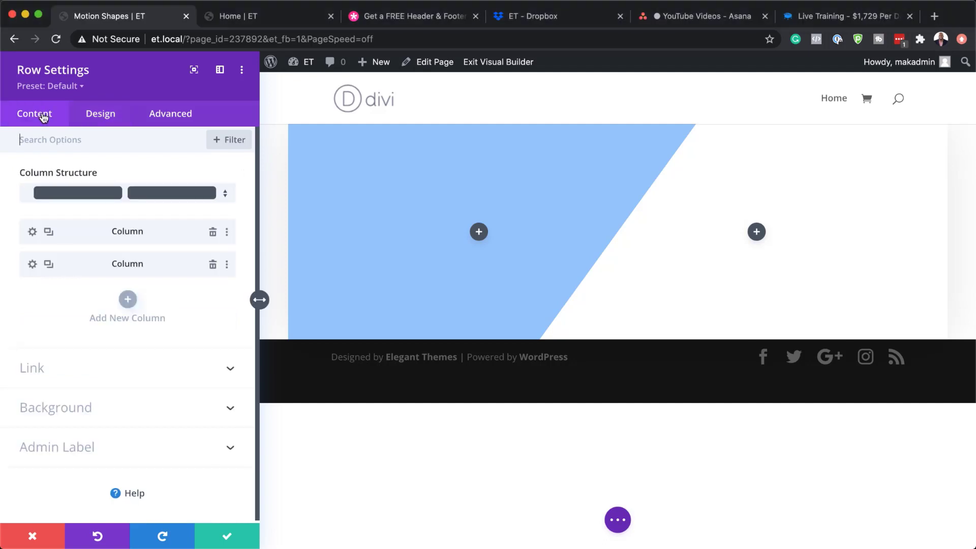
click(32, 233)
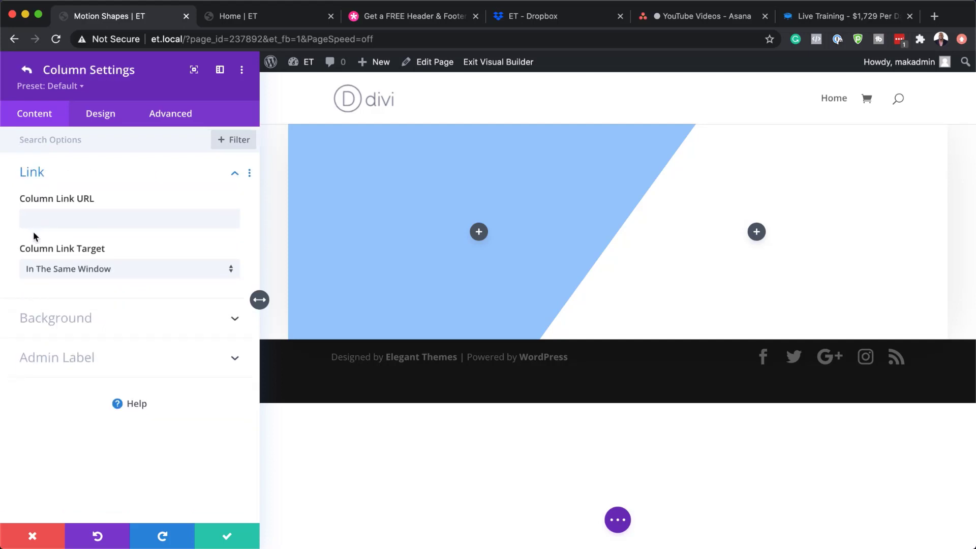
click(110, 114)
click(66, 178)
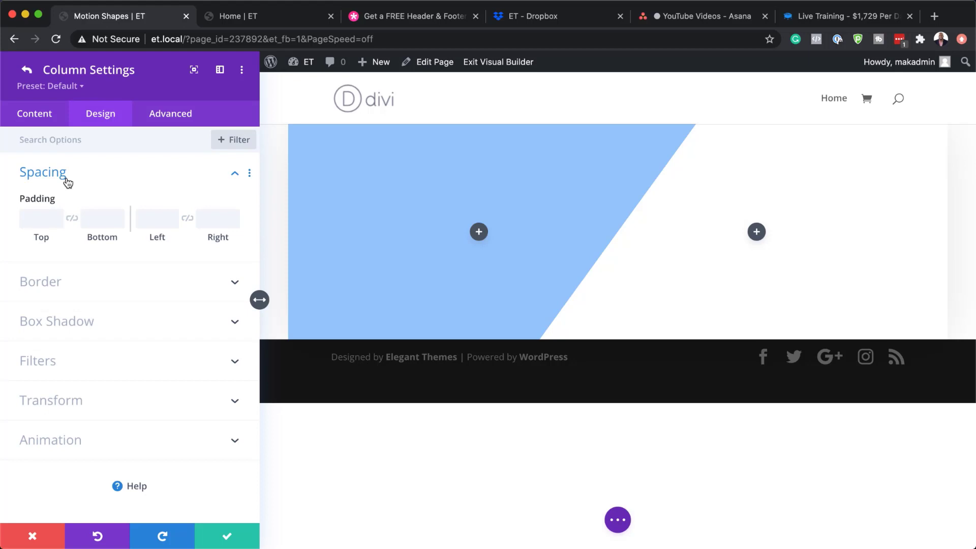
click(38, 219)
text(9%)
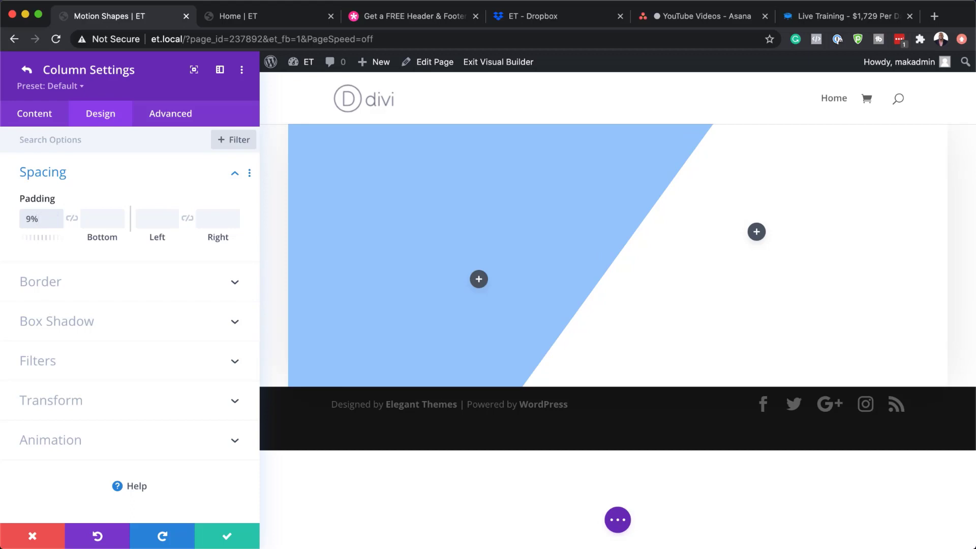
click(231, 539)
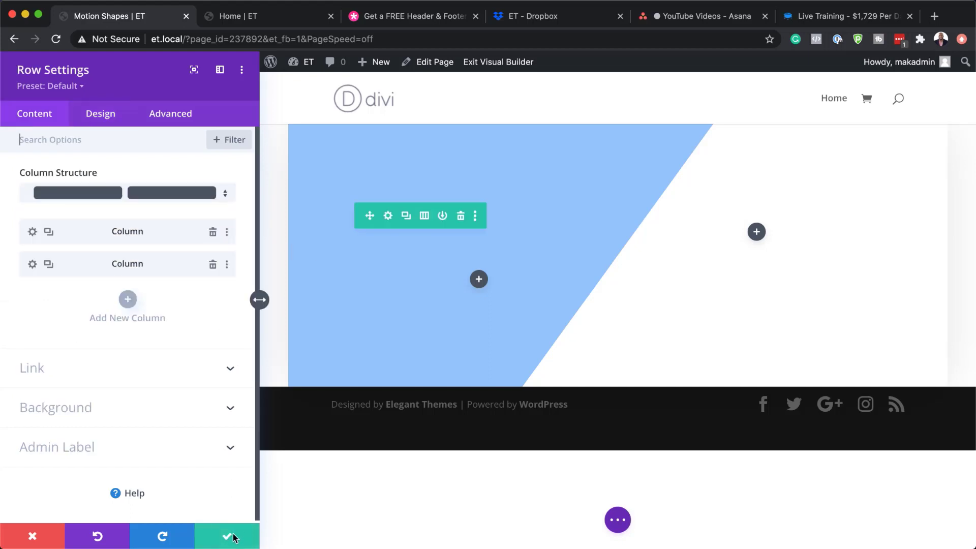
click(231, 539)
Add a Text module to the row's first column.
click(299, 329)
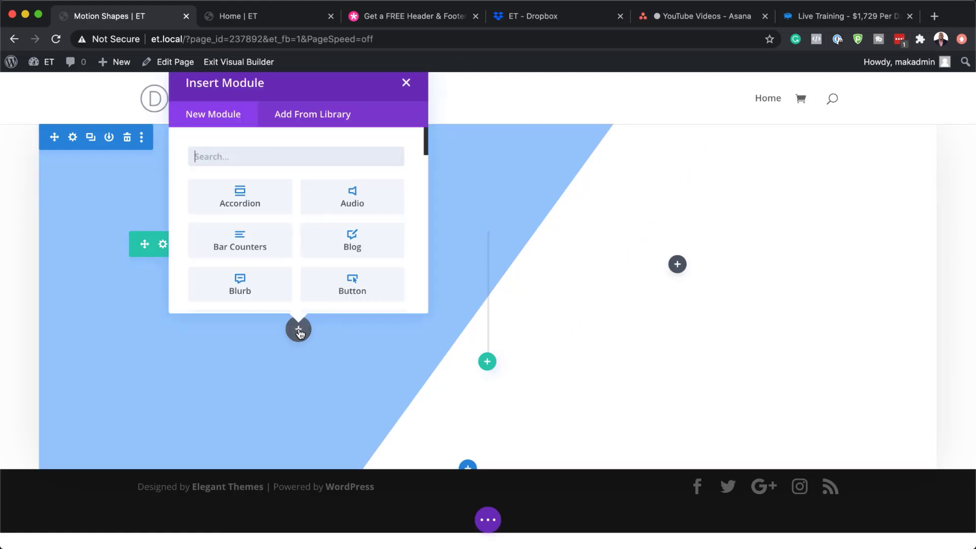
click(292, 155)
text(text)
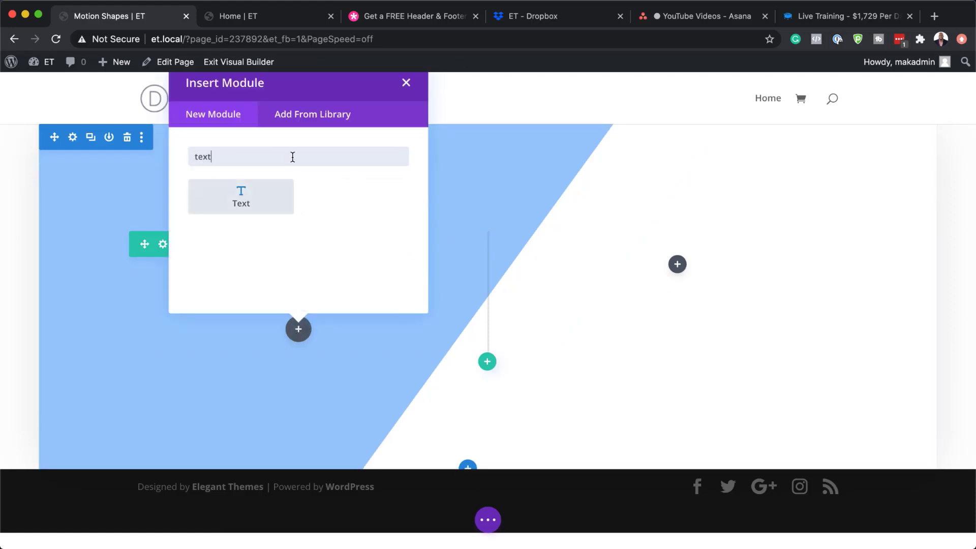
click(279, 206)
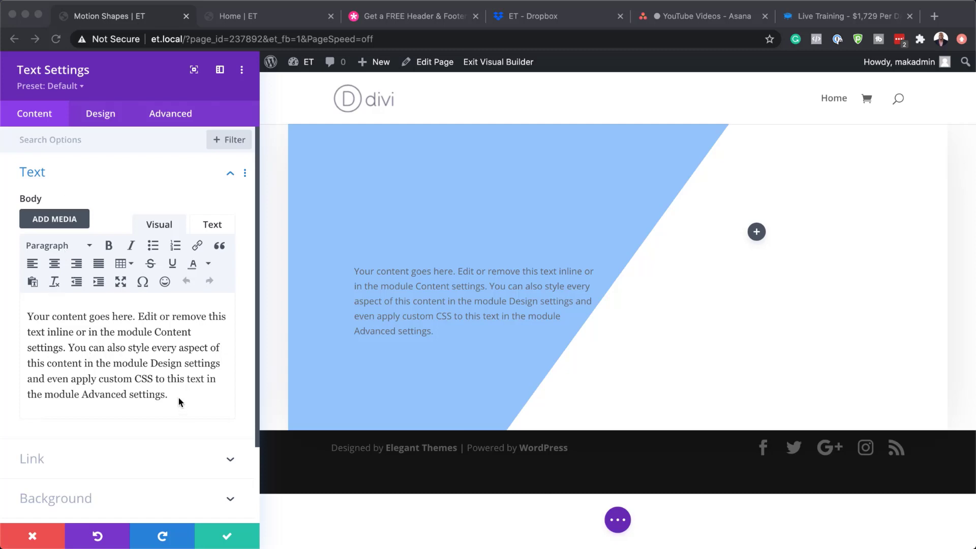
Replace the module's placeholder body with "Lorem ipsum dolor sit amet" and format it as Heading 2.
drag(170, 395, 18, 314)
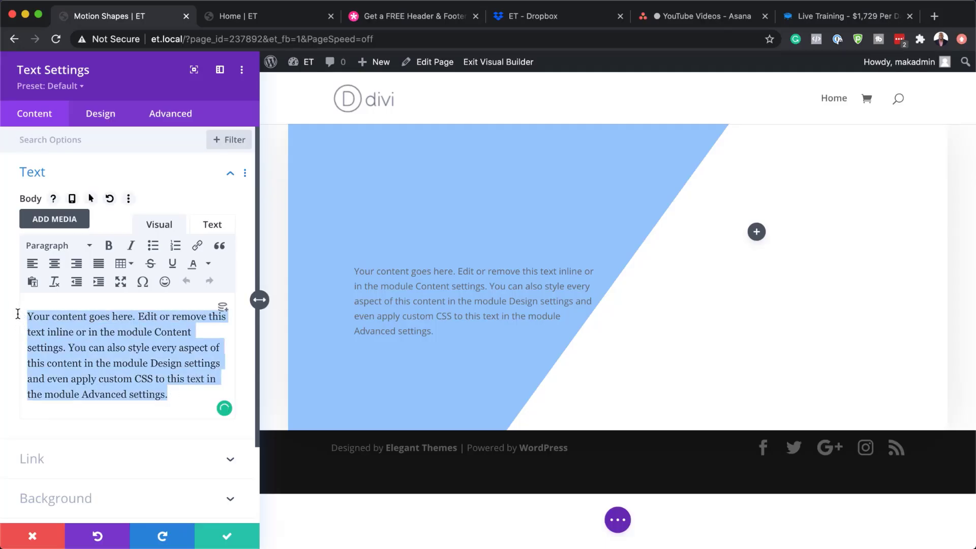
text(Lorem ipsum dolor sit amet)
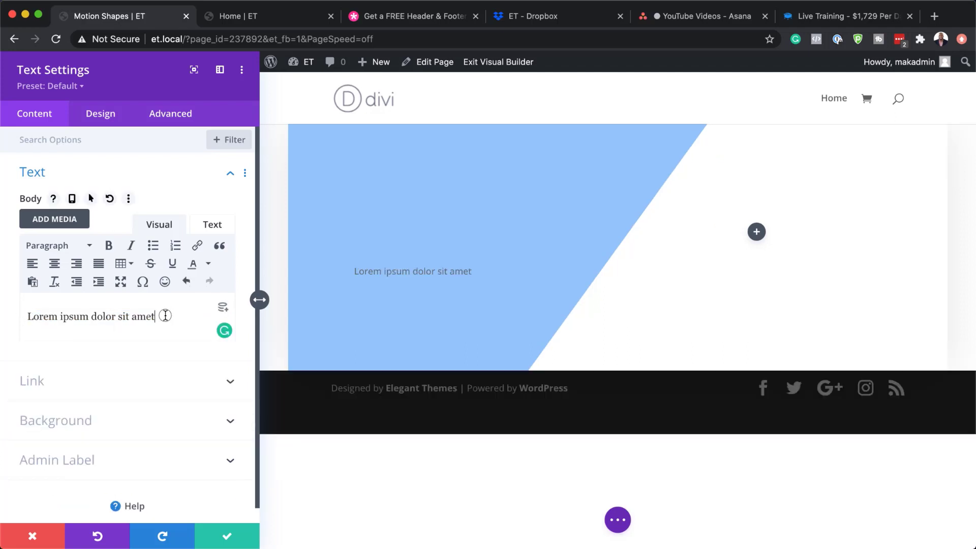
drag(161, 317, 24, 315)
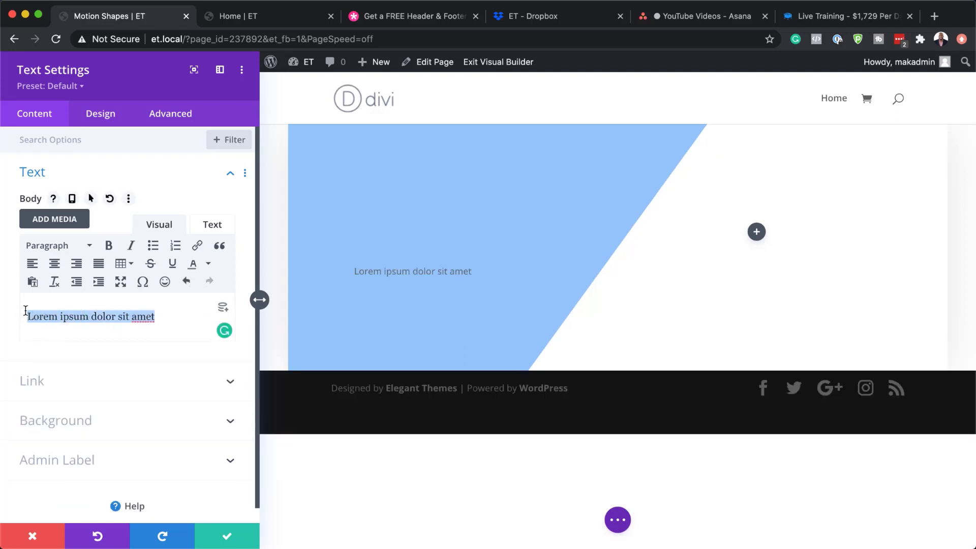
click(60, 246)
click(91, 330)
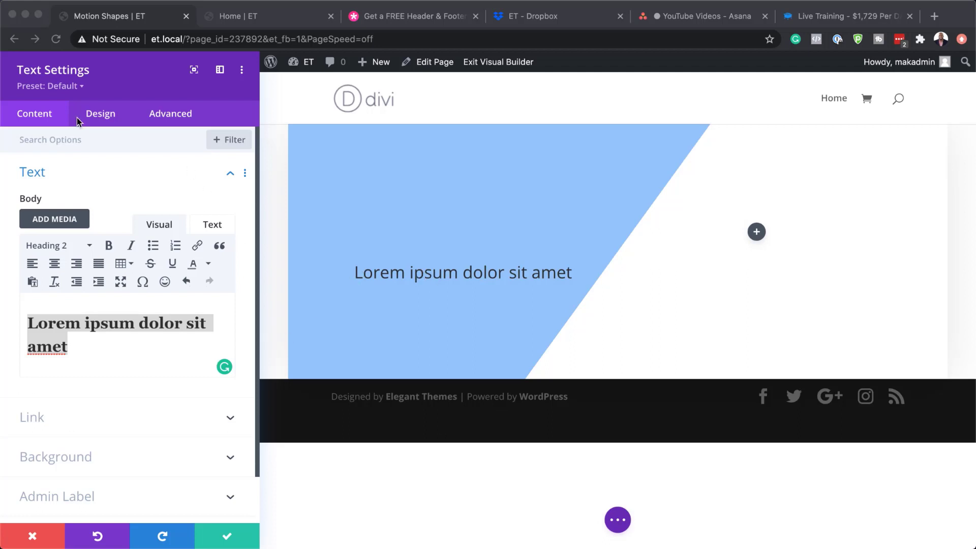
Set the text module's Heading 2 font to Abril Fatface.
click(102, 118)
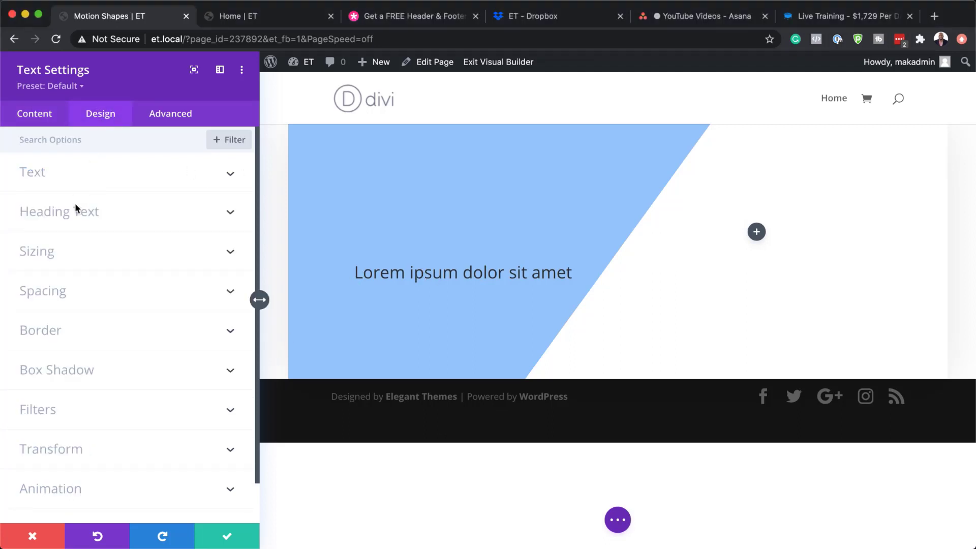
click(97, 214)
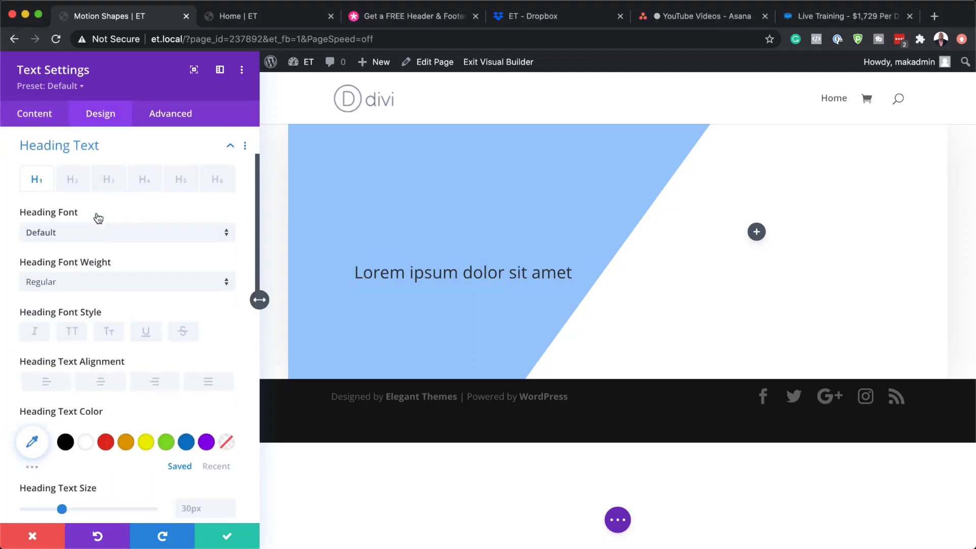
click(71, 184)
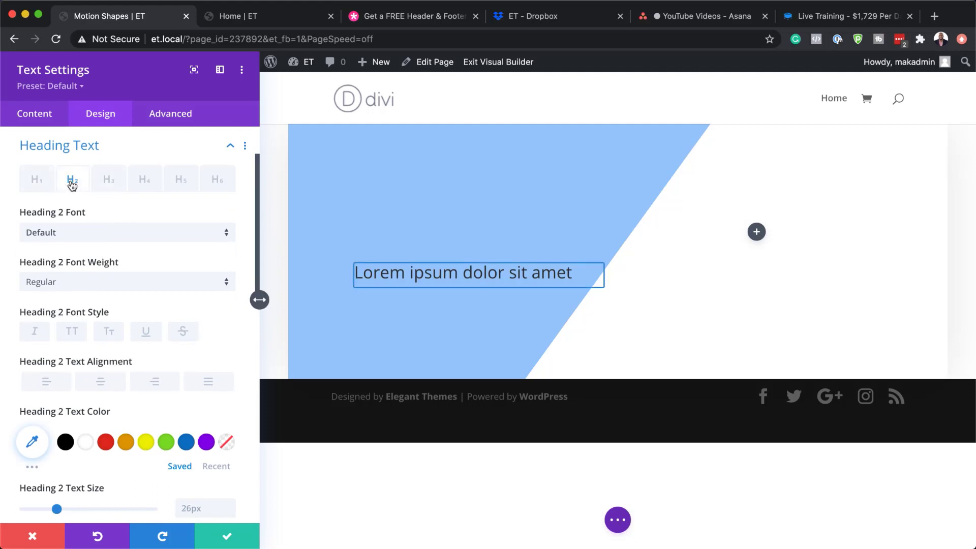
click(78, 234)
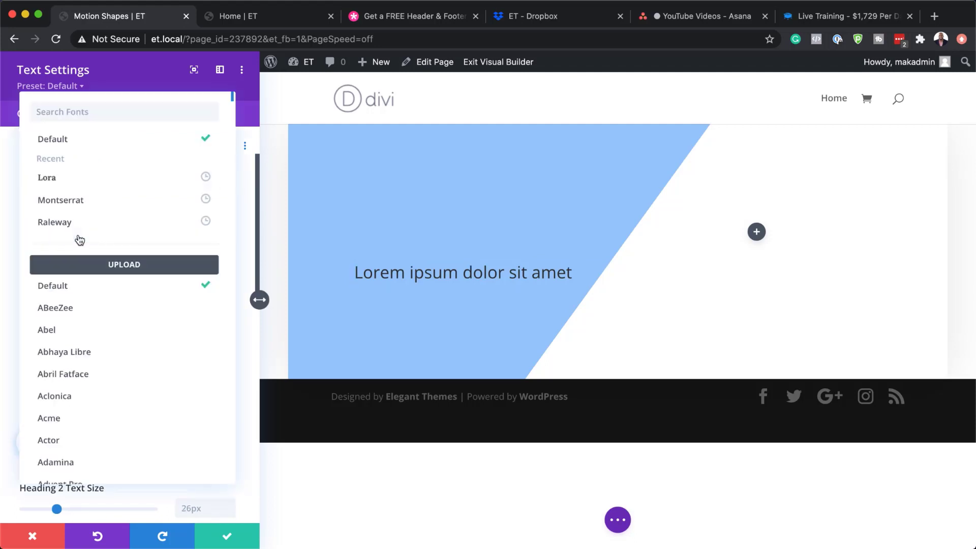
click(119, 112)
text(abril)
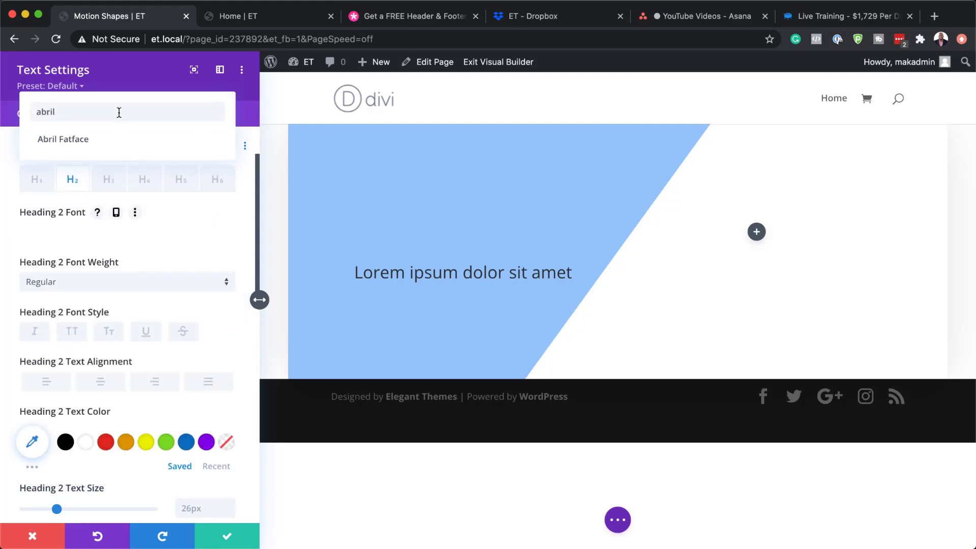
click(66, 139)
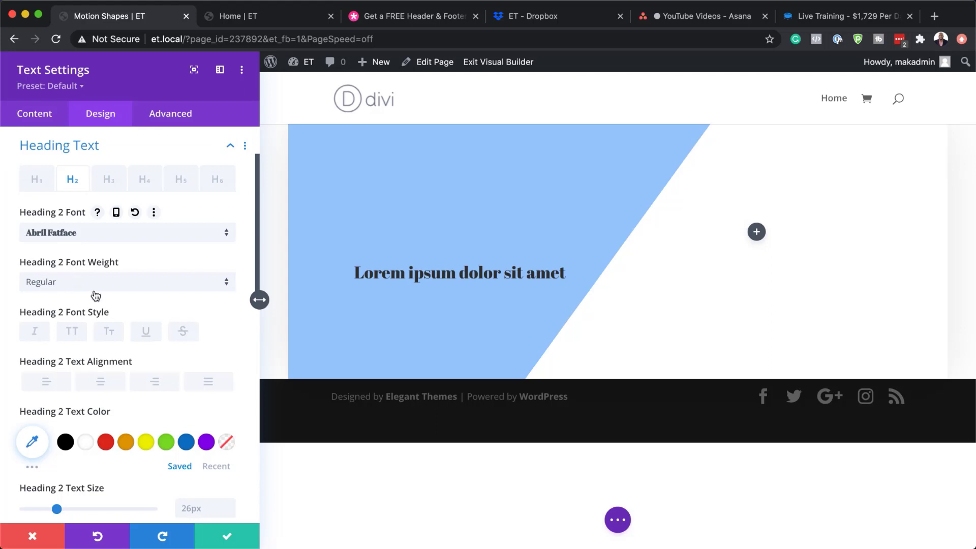
Set the Heading 2 text color to #7206a0.
scroll(132, 349, down, 2)
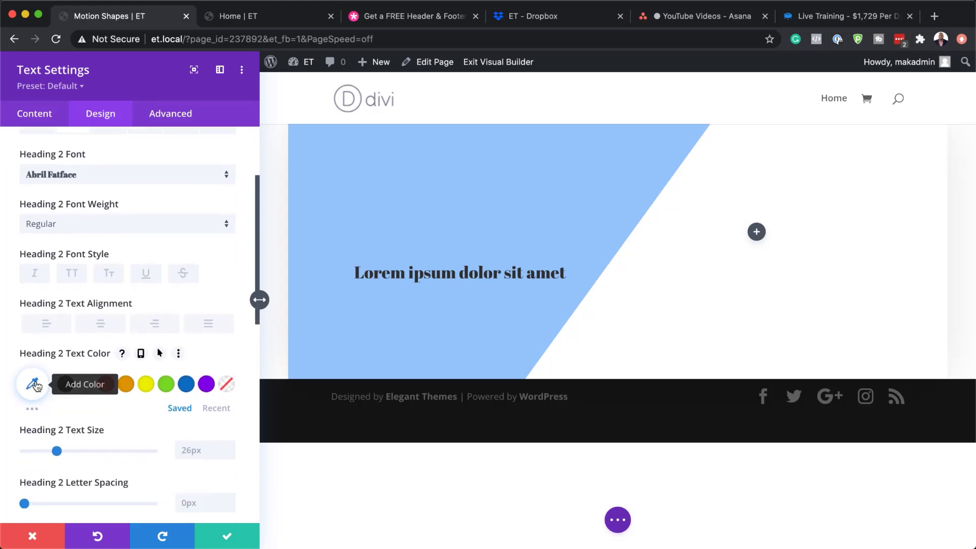
click(34, 384)
text(#9206a0)
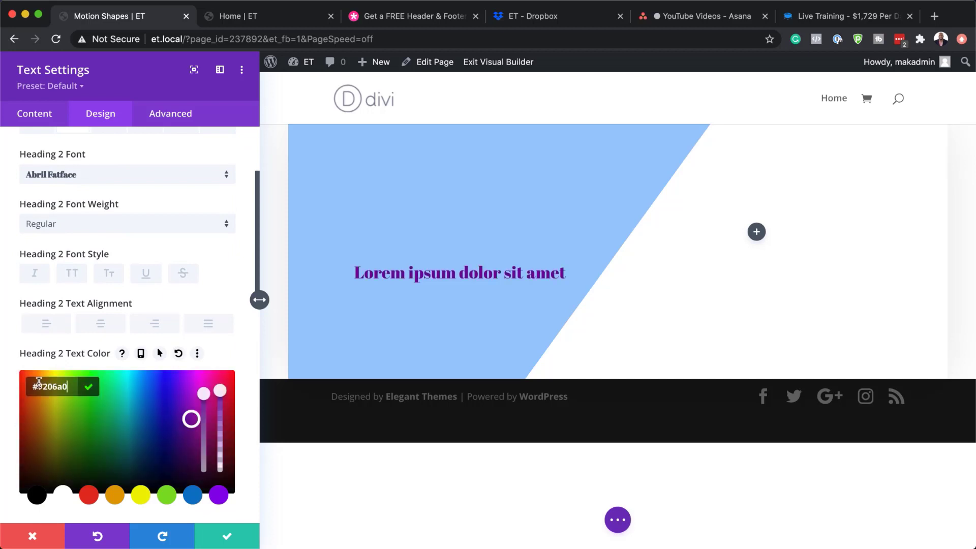
Set the Heading 2 text size to 80px.
scroll(203, 368, down, 5)
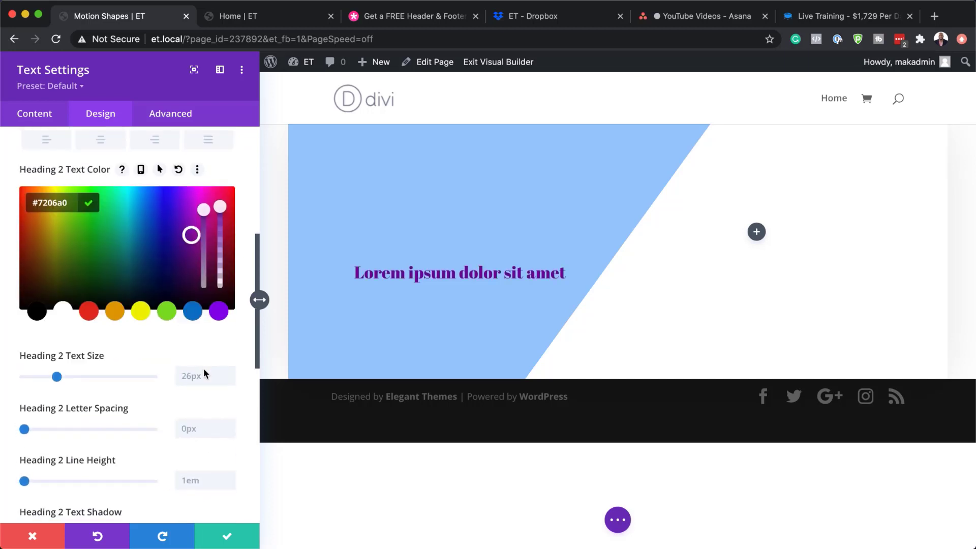
click(191, 377)
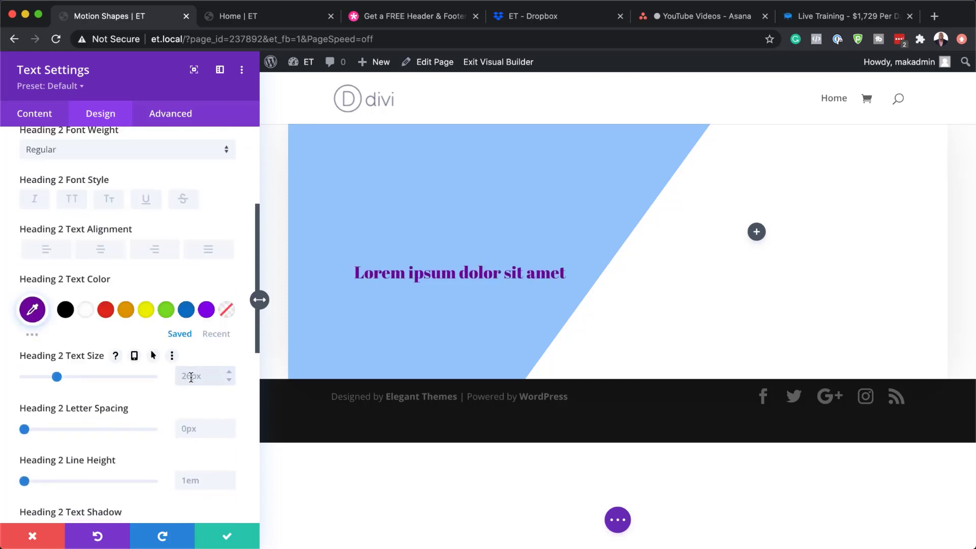
text(80px)
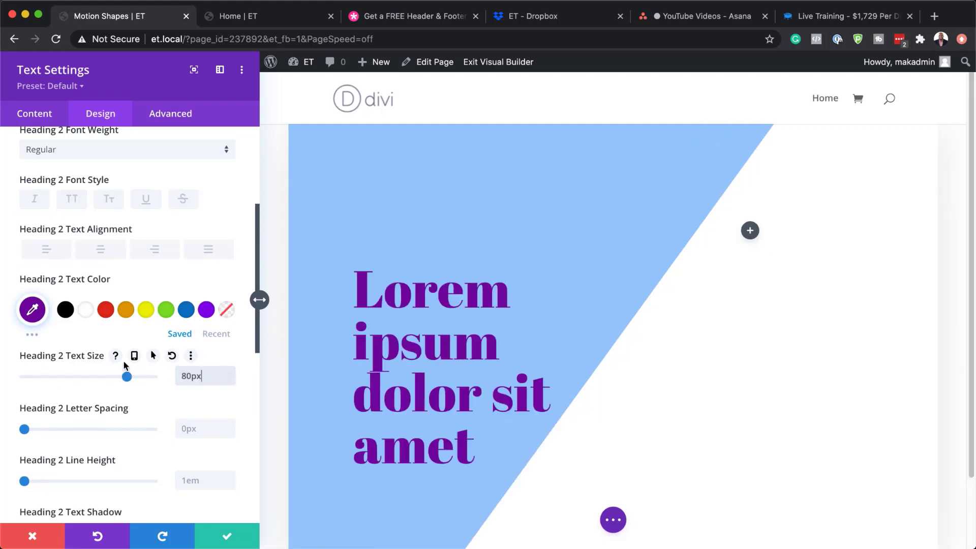
Enable responsive values for the Heading 2 text size and set the tablet size to 65px.
click(135, 356)
click(140, 390)
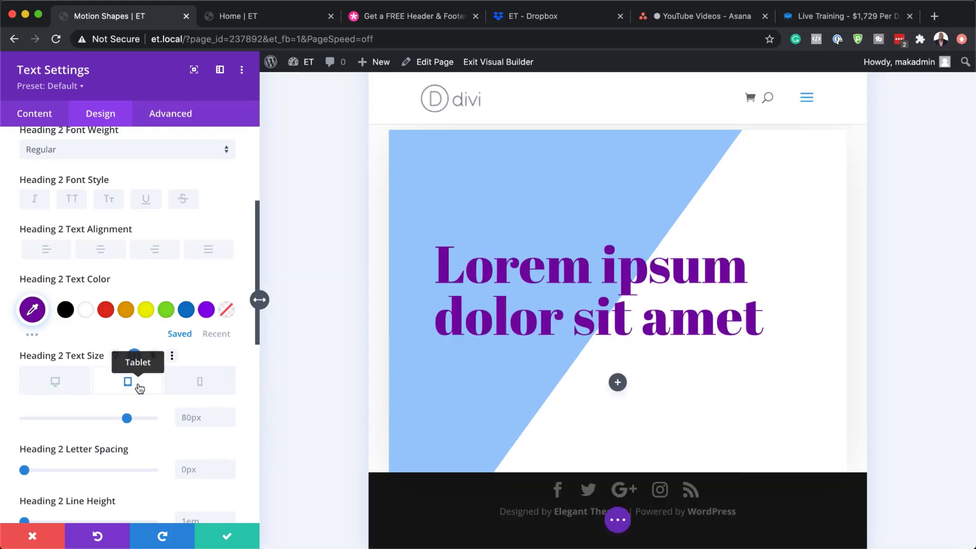
click(206, 418)
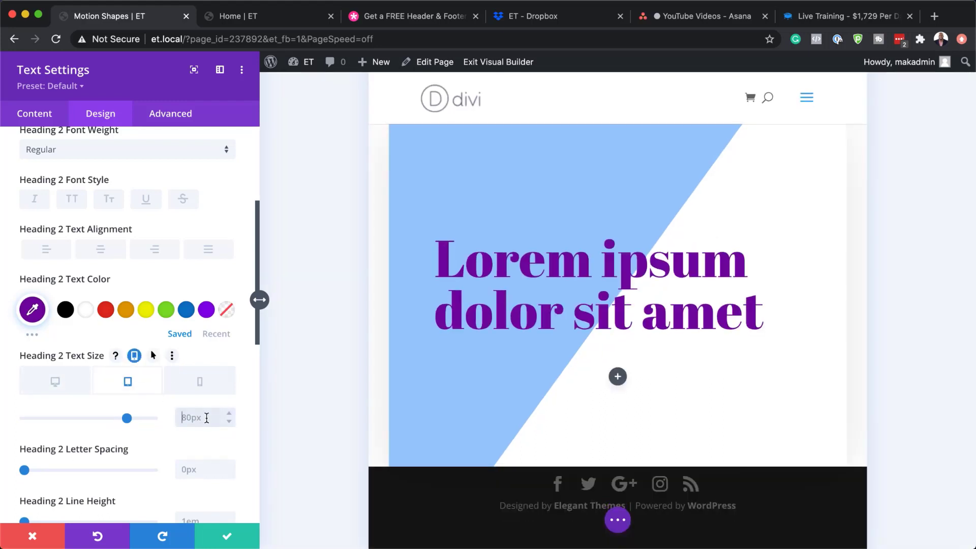
text(65)
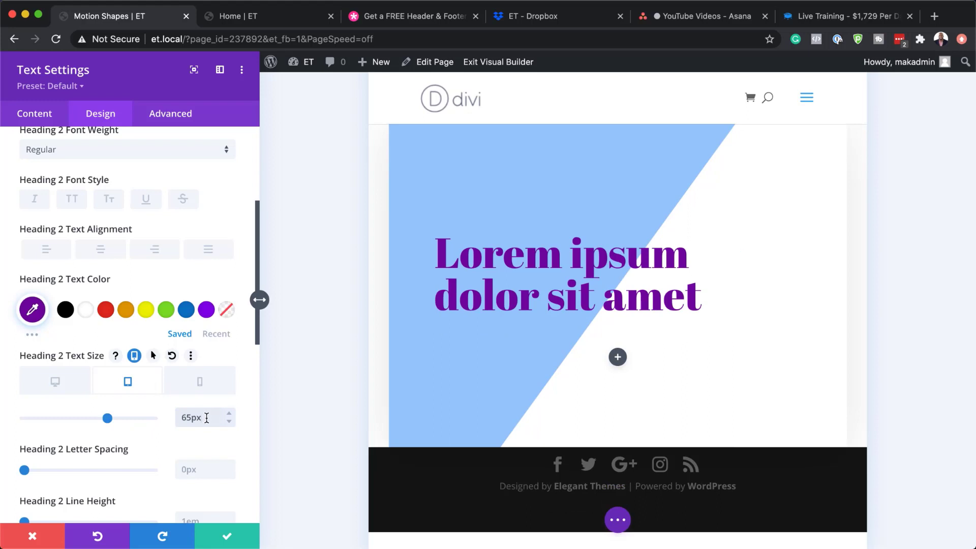
Set the phone Heading 2 text size to 50px, return to the desktop view and save the text module.
click(204, 388)
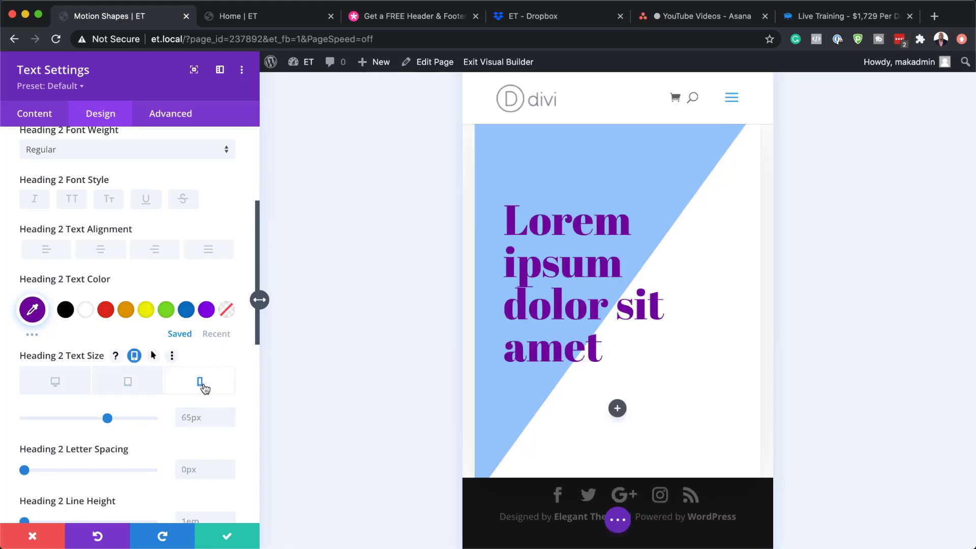
click(199, 421)
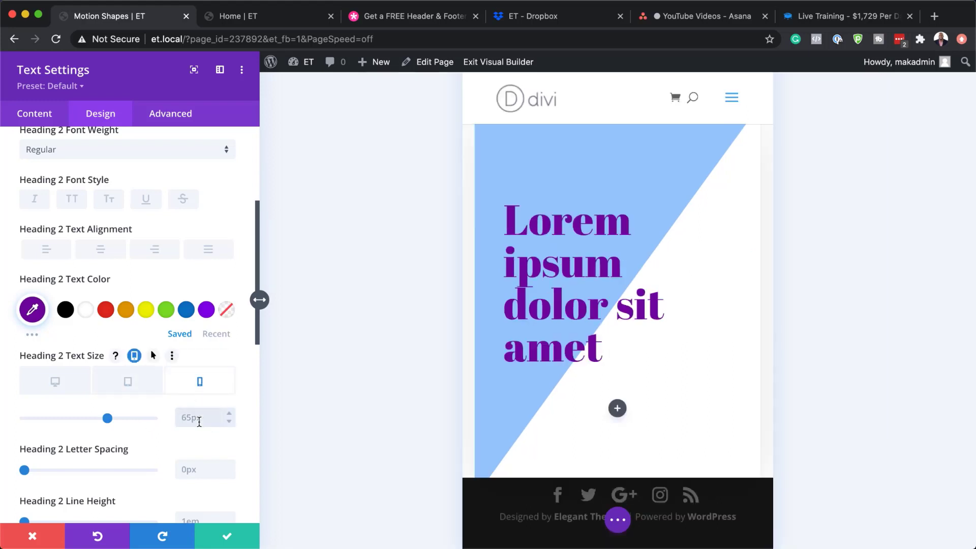
text(50)
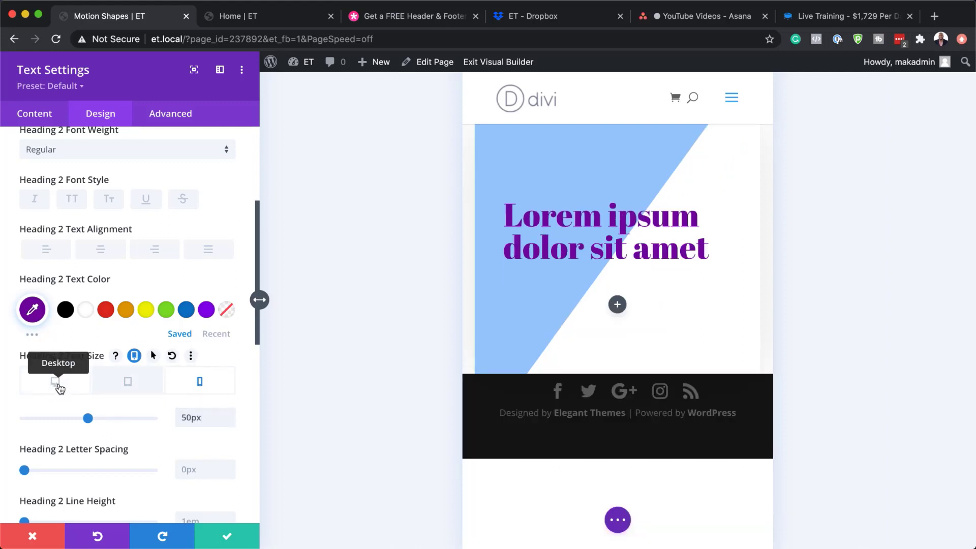
click(58, 384)
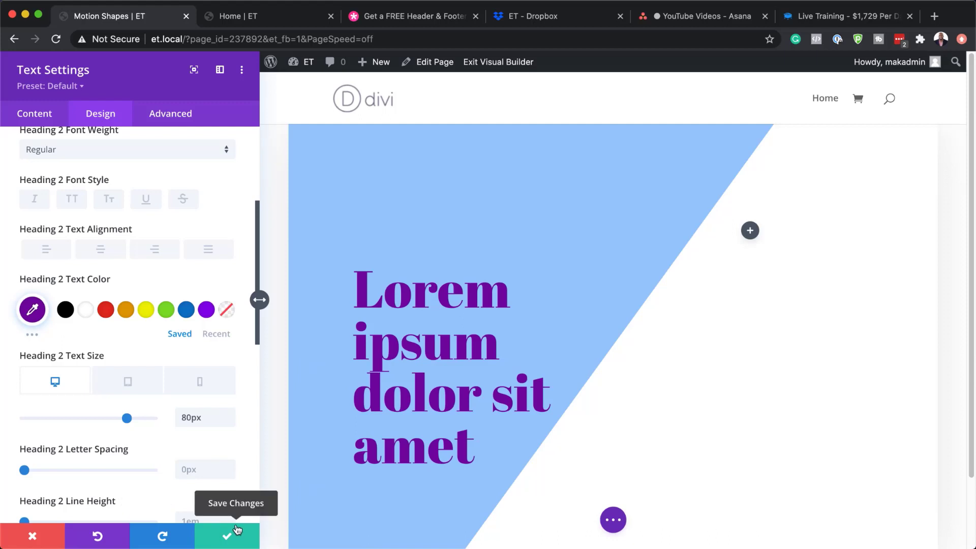
click(228, 540)
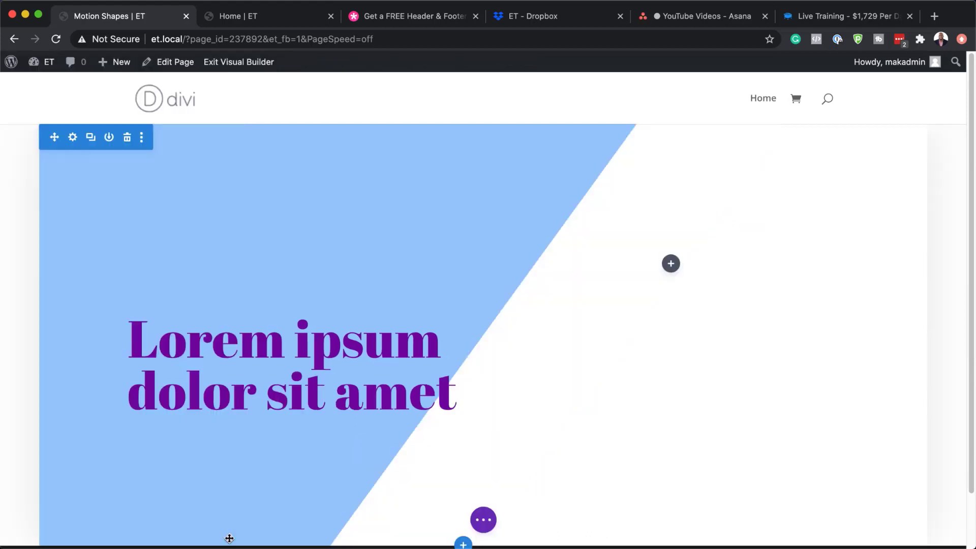
Add a new Text module directly below the heading in the first column.
click(295, 400)
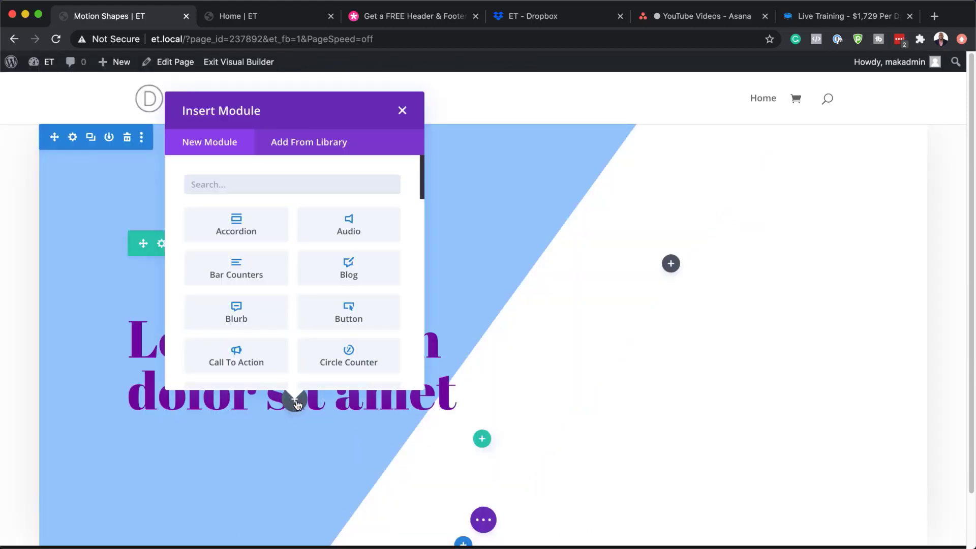
text(text)
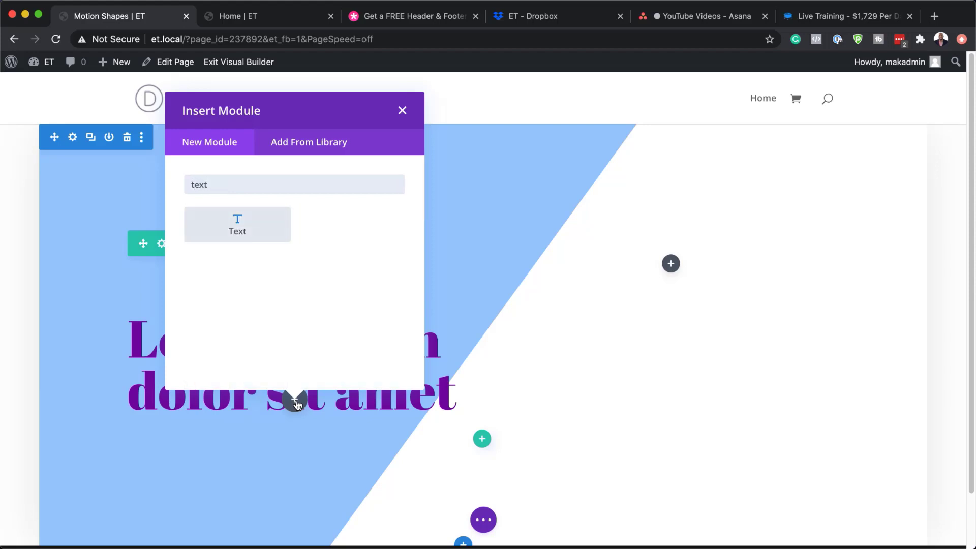
click(251, 219)
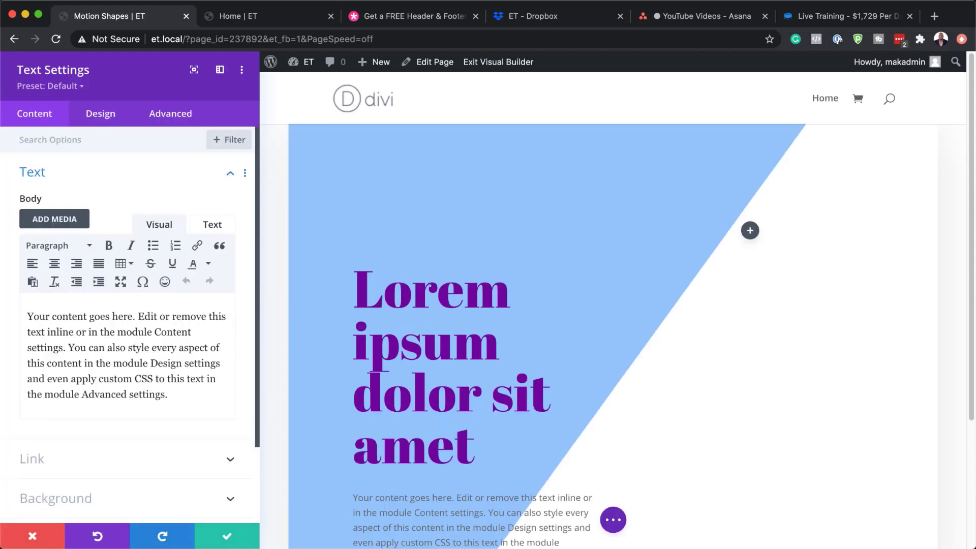
Replace the new module's placeholder body with the paragraph from "Lorem ipsum dolor sit amet, consectetuer adipiscing elit" through "posuere a, pede.".
key(super+Tab)
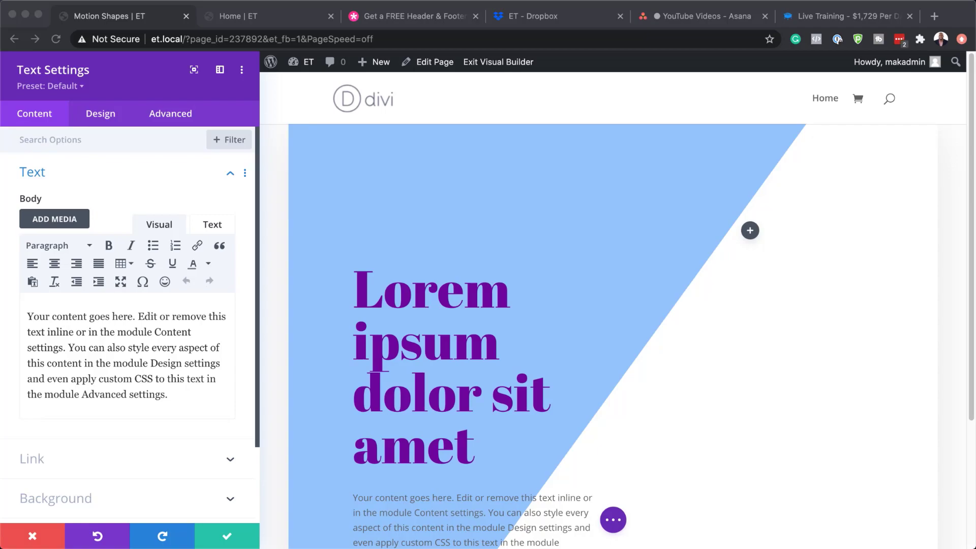
click(185, 394)
drag(185, 393, 25, 311)
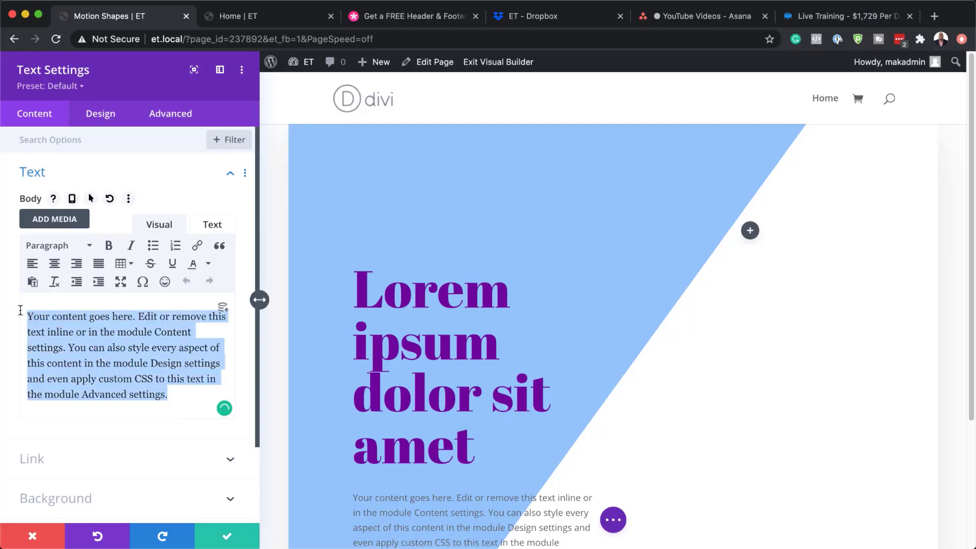
text(Lorem ipsum dolor sit amet, consectetuer adipiscing elit. Donec odio. Quisque volutpat mattis eros. Nullam malesuada erat ut turpis. Suspendisse urna nibh, viverra non, semper suscipit, posuere a, pede.)
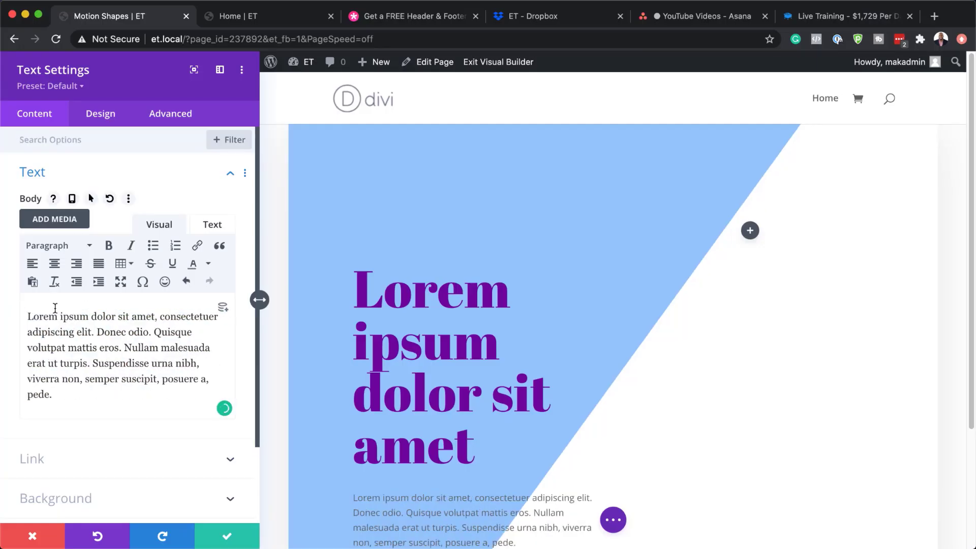
scroll(560, 420, down, 3)
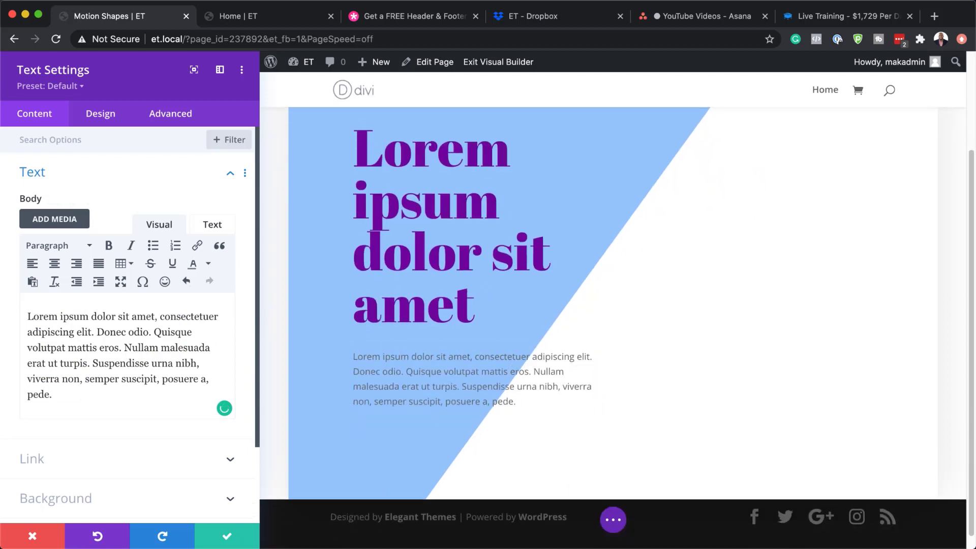
Set the paragraph module's text font to Open Sans.
key(super+Tab)
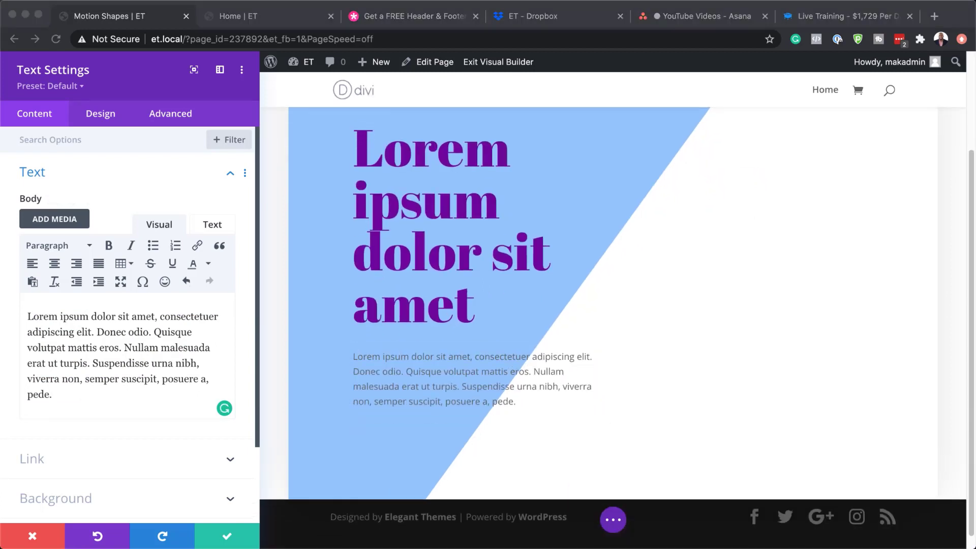
click(98, 121)
click(98, 121)
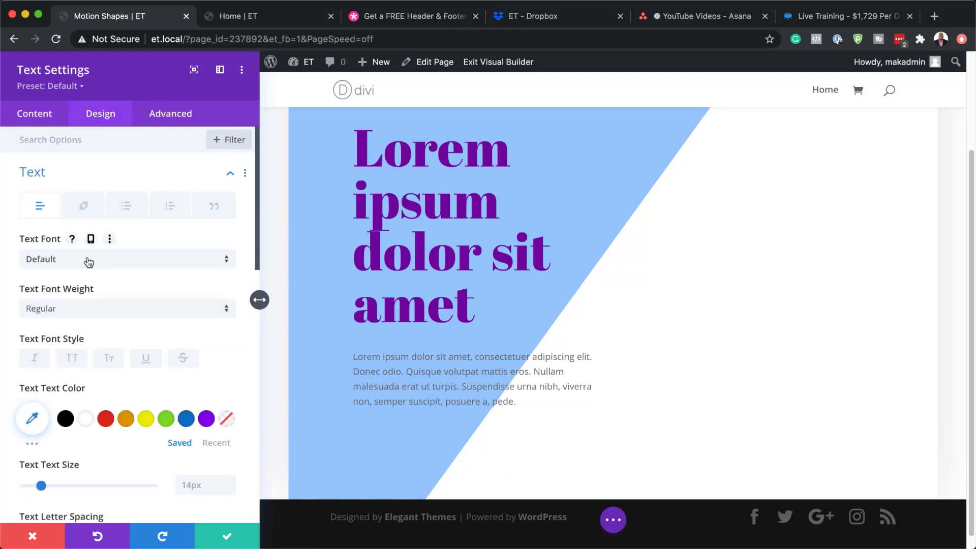
click(89, 262)
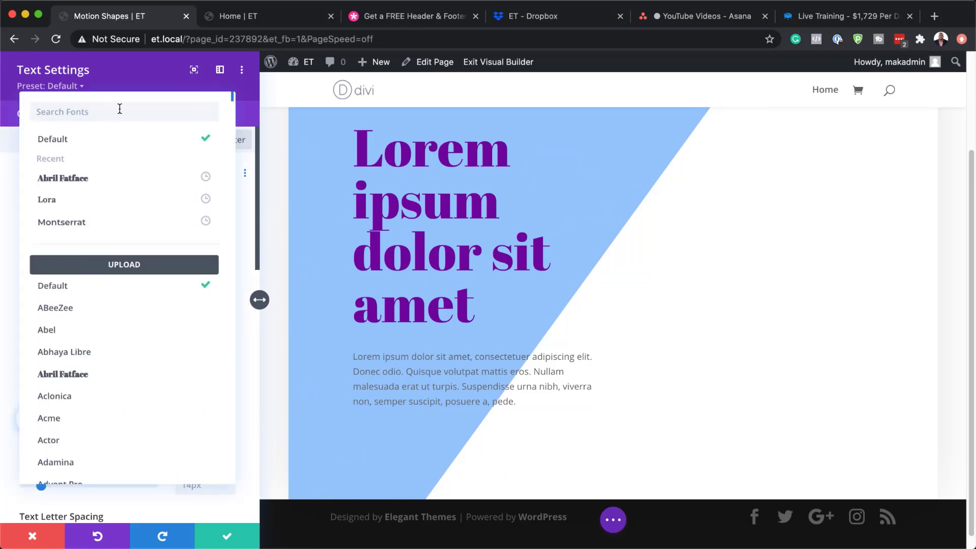
text(ope)
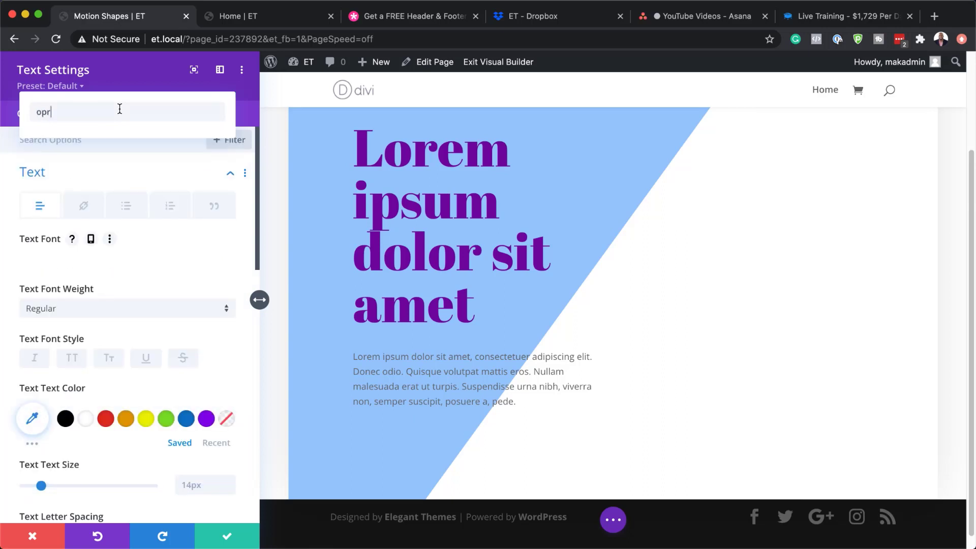
click(89, 161)
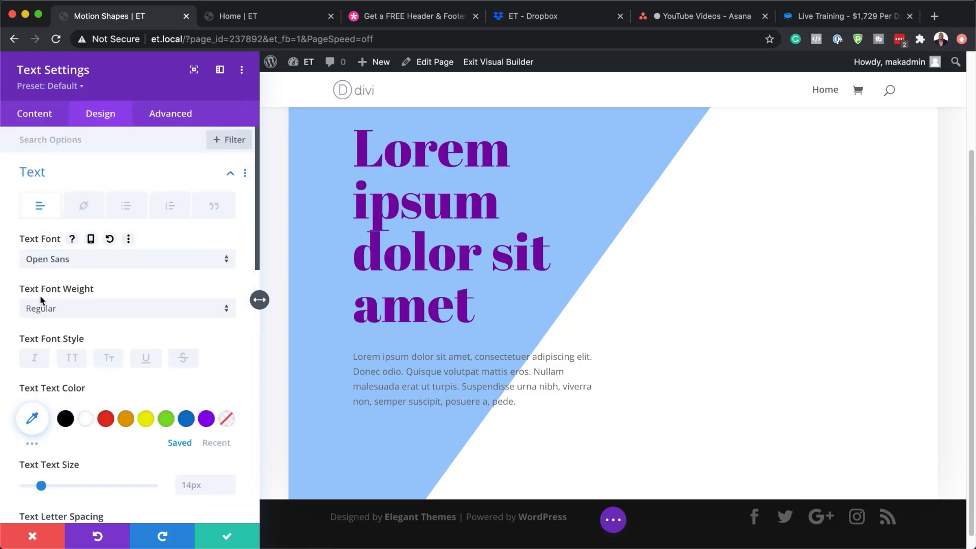
Set the paragraph's text color to #7206a0.
click(33, 418)
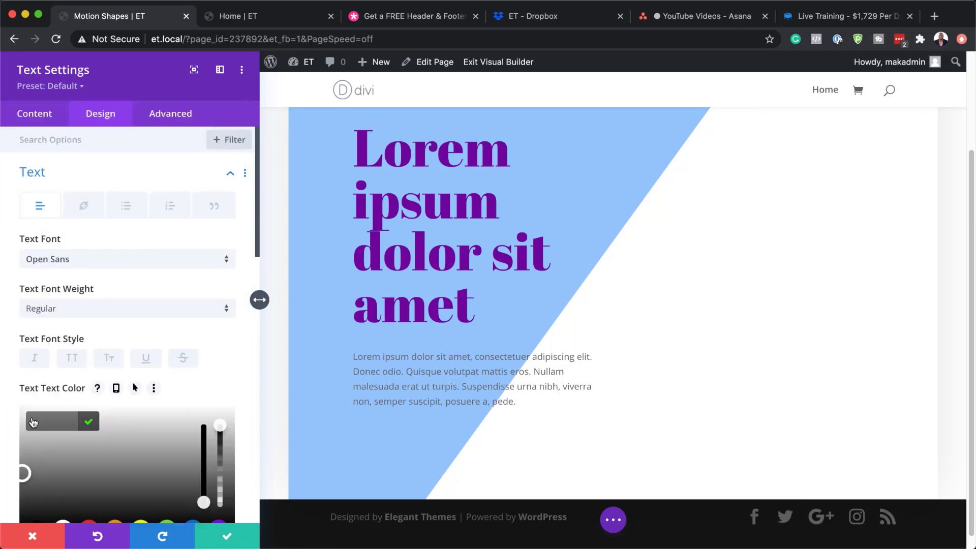
text(#7206a0)
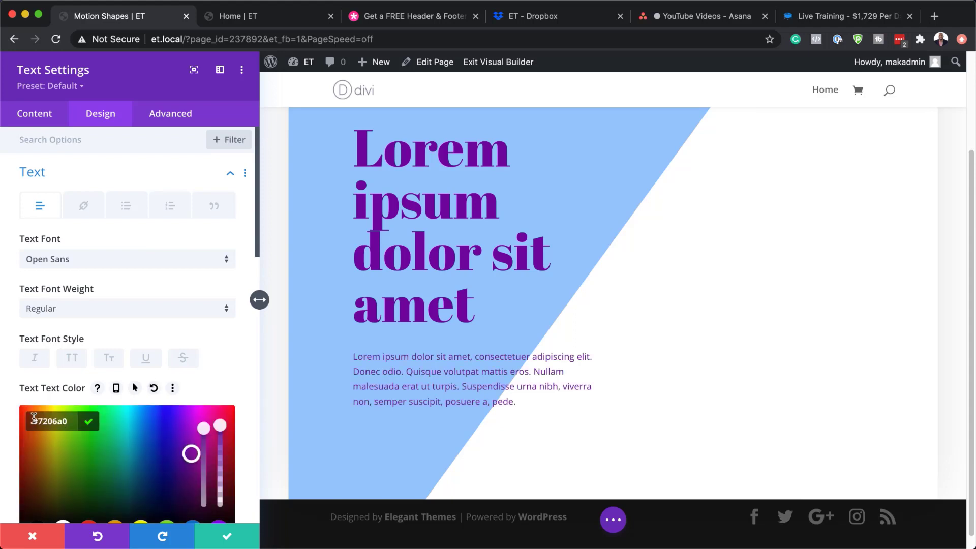
scroll(159, 418, down, 5)
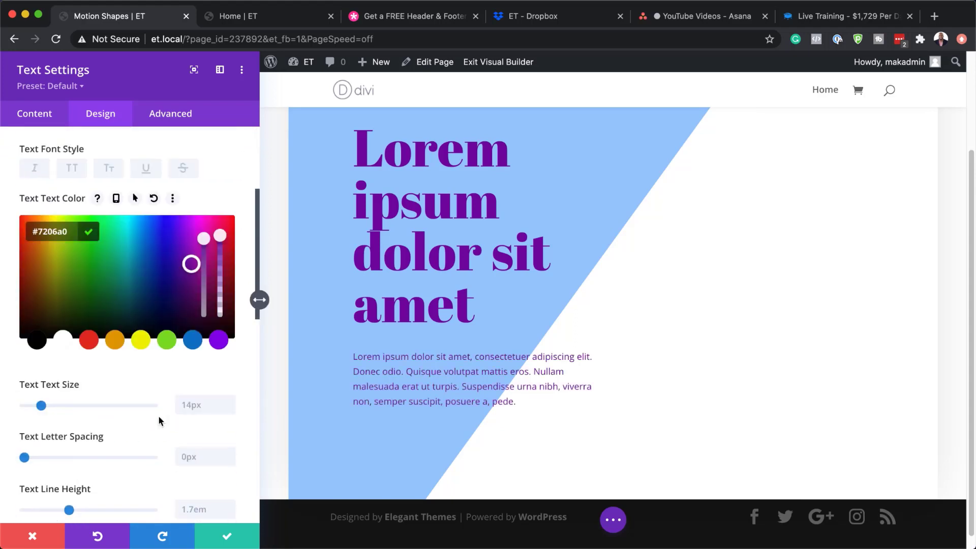
click(158, 416)
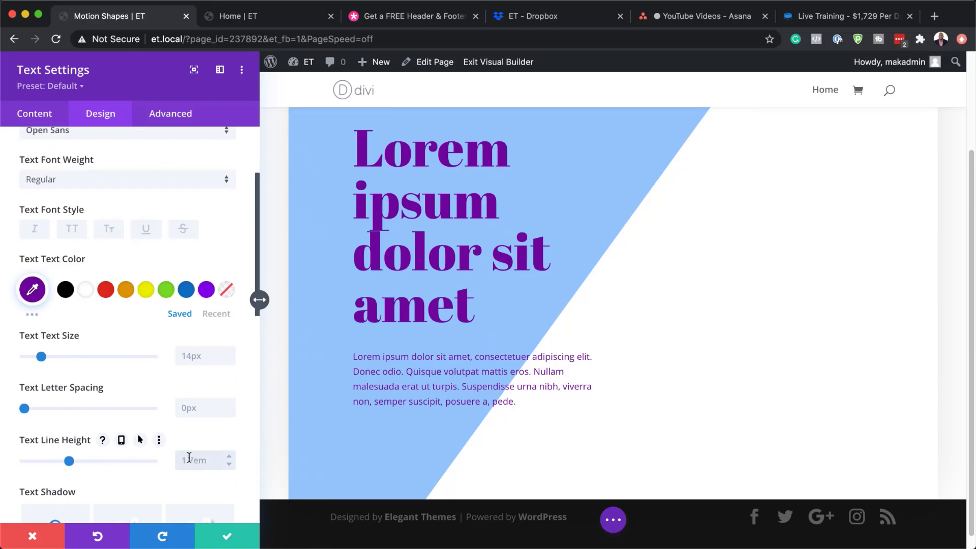
Set the paragraph's text line height to 2em and save the module.
click(189, 459)
text(2em)
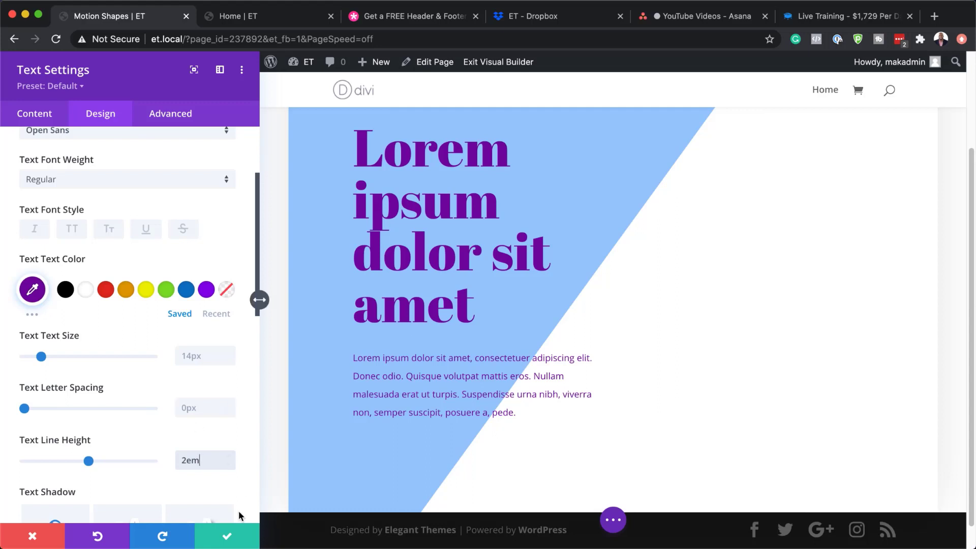
click(227, 537)
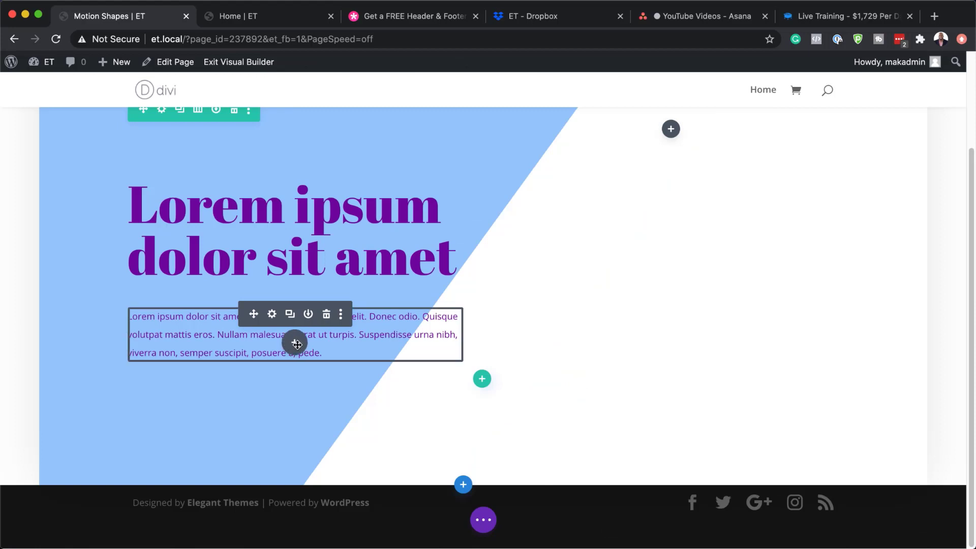
Add a Button module below the paragraph and set its link URL to #.
click(294, 342)
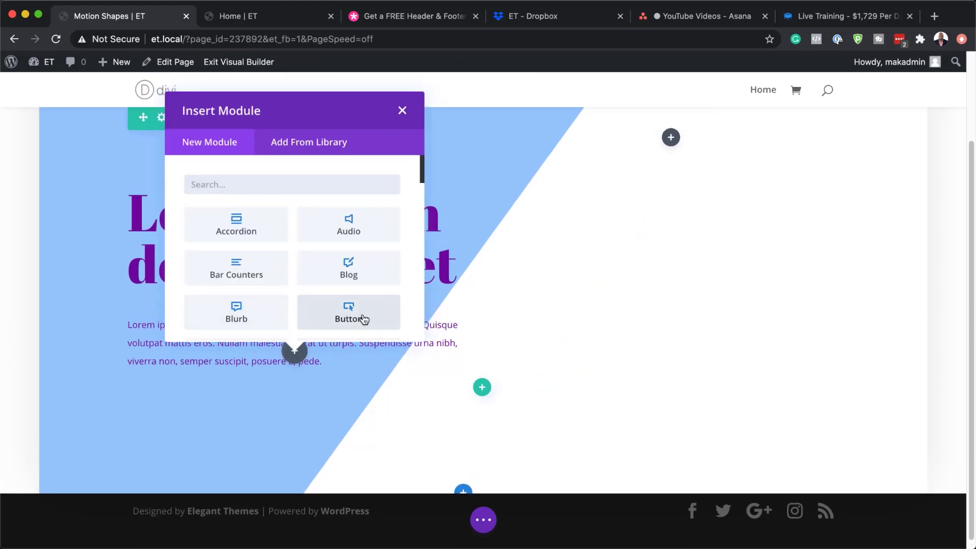
click(362, 319)
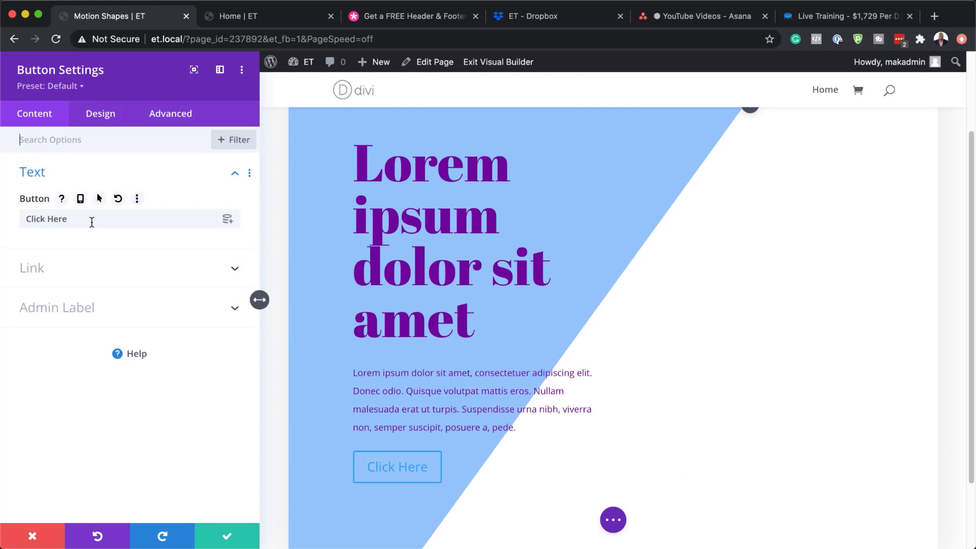
click(34, 267)
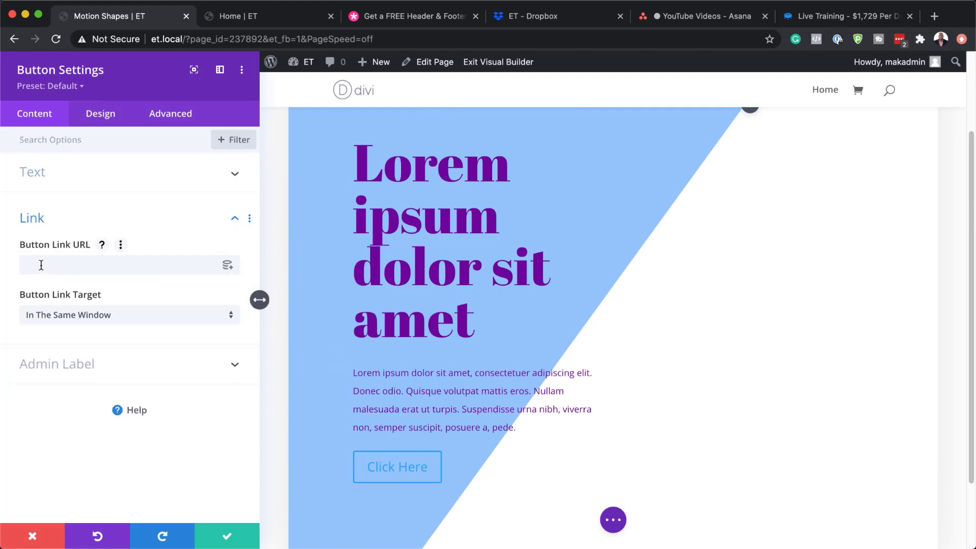
click(41, 265)
text(#)
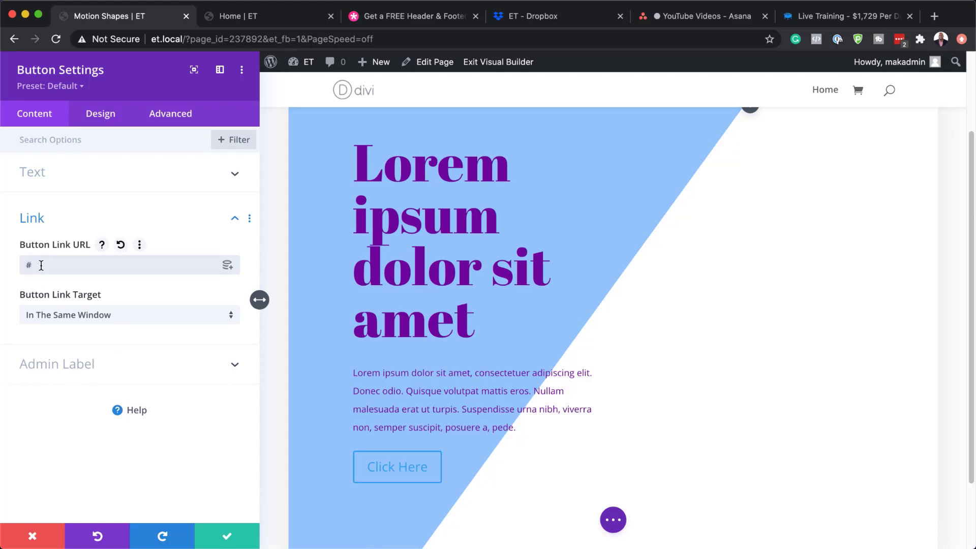
Enable custom styles for the button and set its text color to white.
click(109, 117)
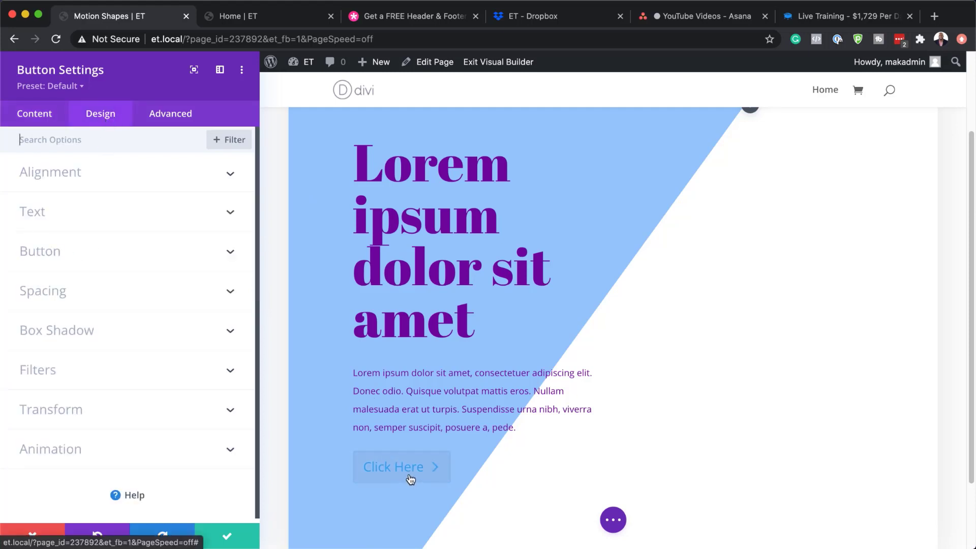
click(44, 252)
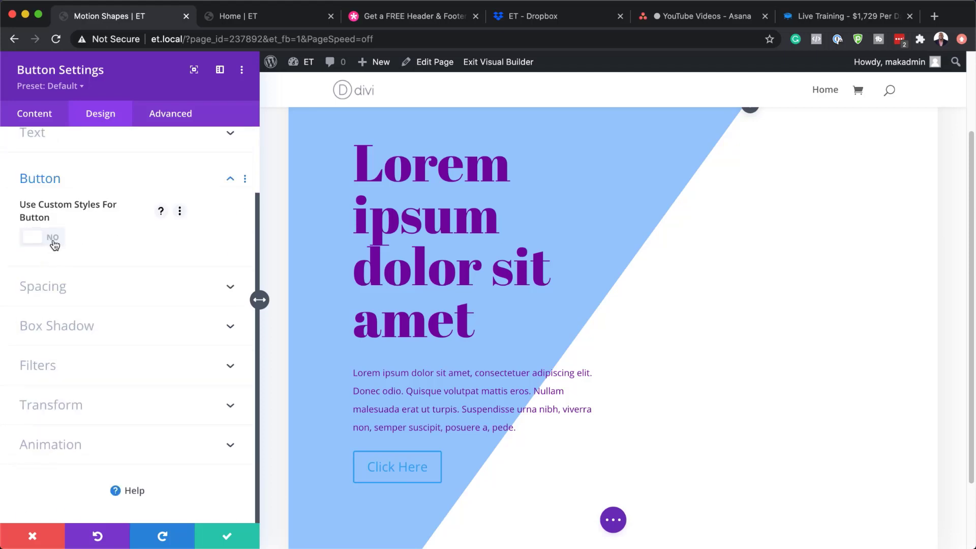
click(53, 239)
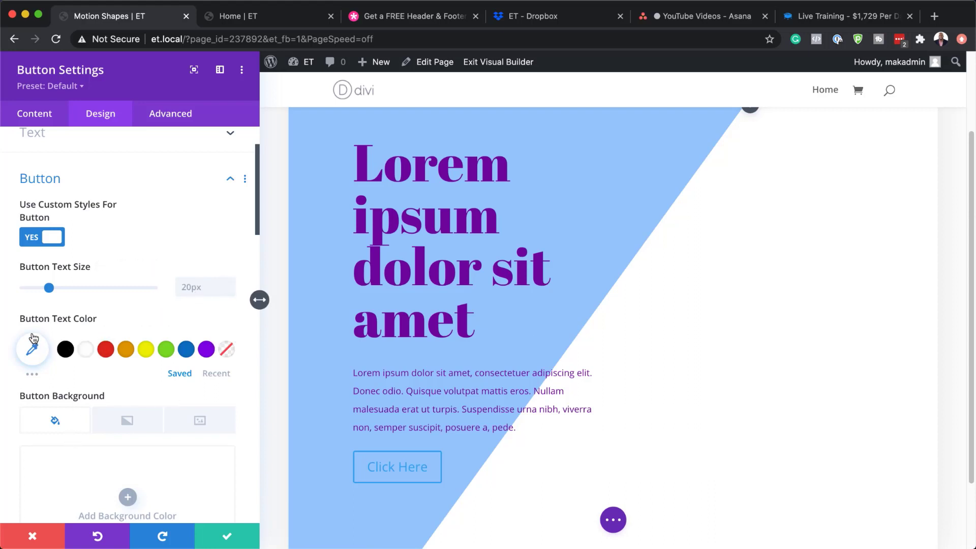
click(88, 352)
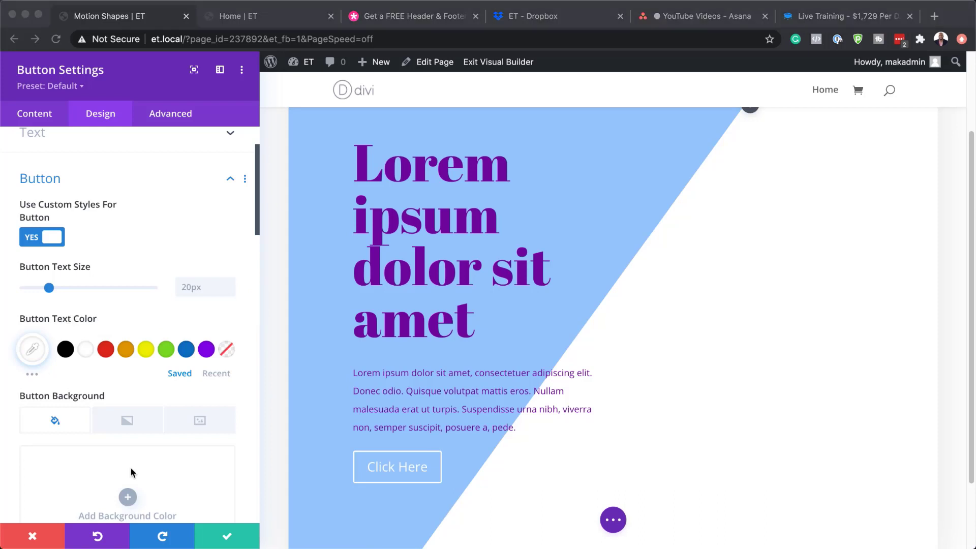
scroll(136, 461, down, 5)
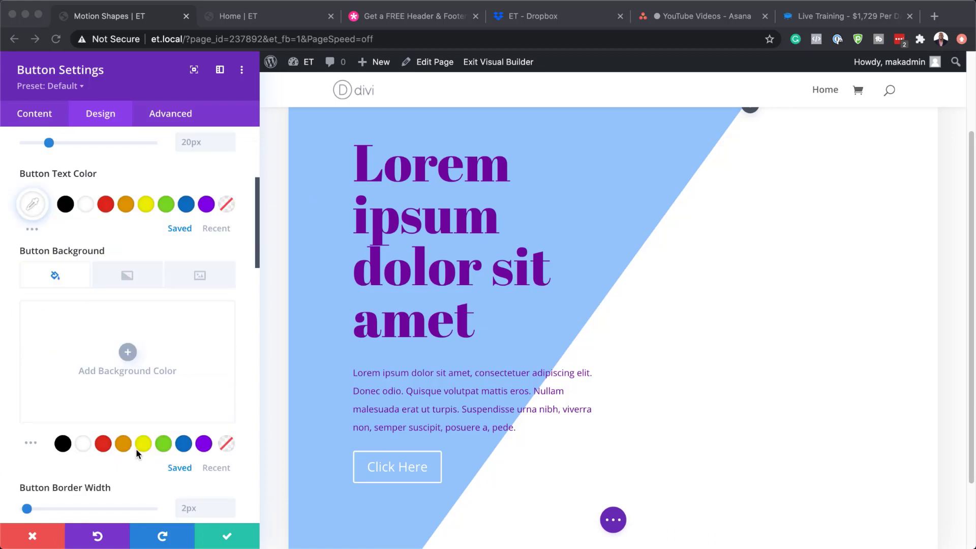
Set the button's background color to #077bff and its border width to 0px.
click(131, 356)
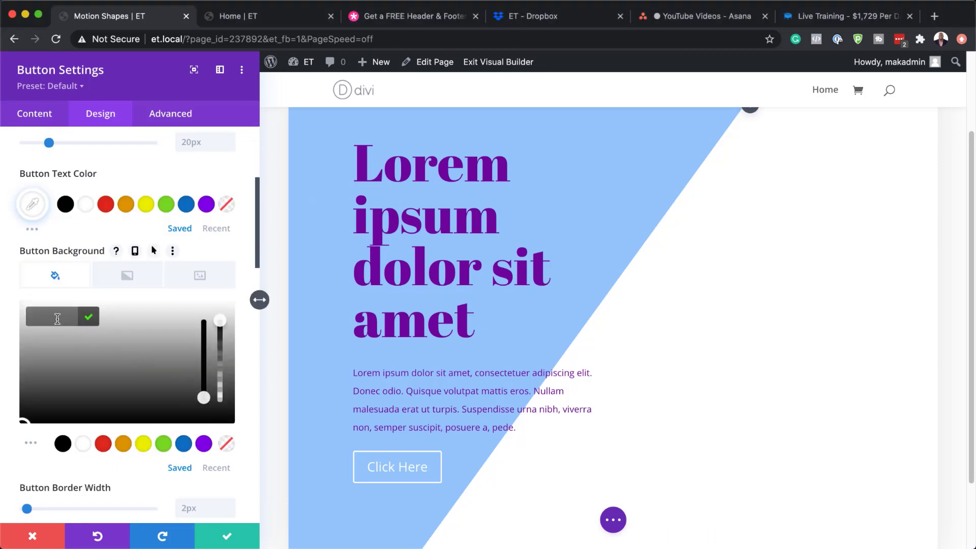
text(#077bff)
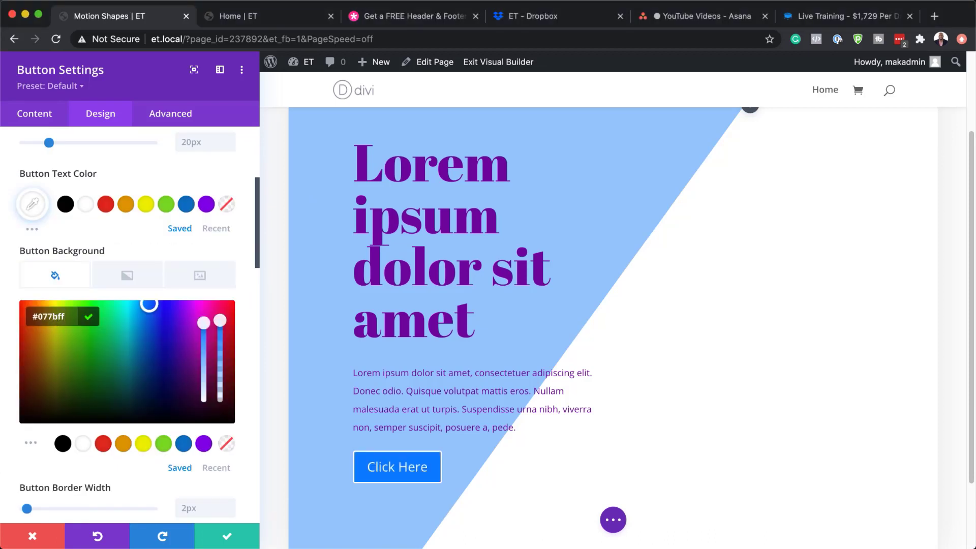
scroll(135, 463, down, 3)
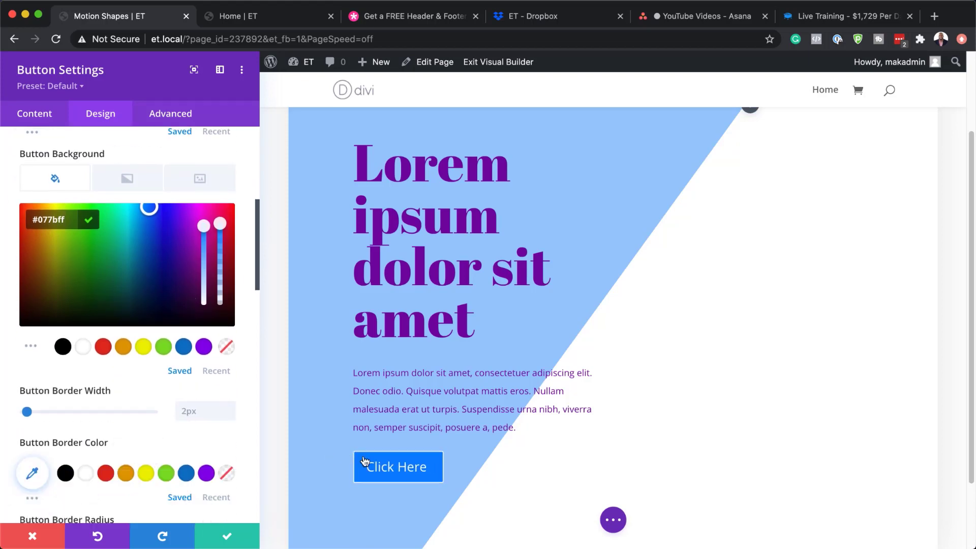
drag(24, 412, 1, 414)
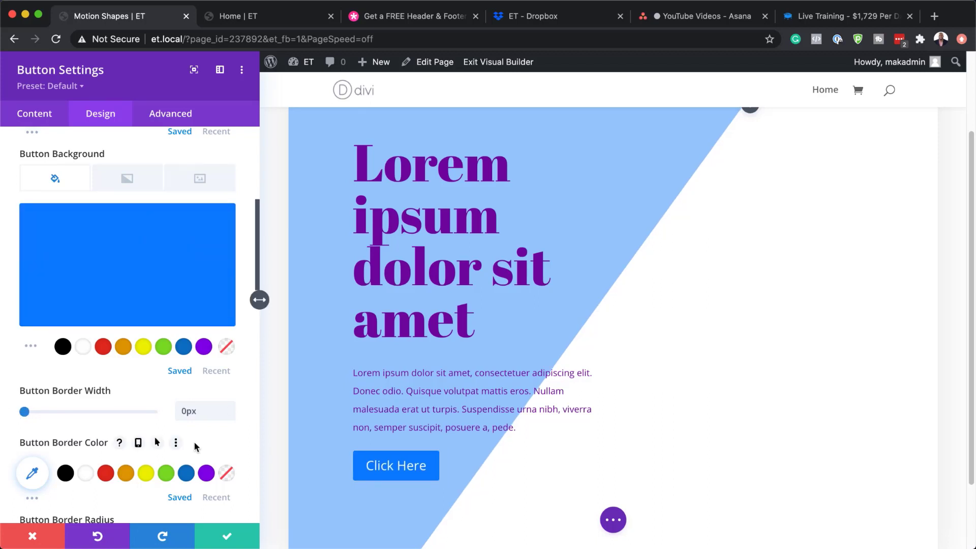
Set the button's font to Abril Fatface.
scroll(194, 441, down, 5)
scroll(193, 447, down, 5)
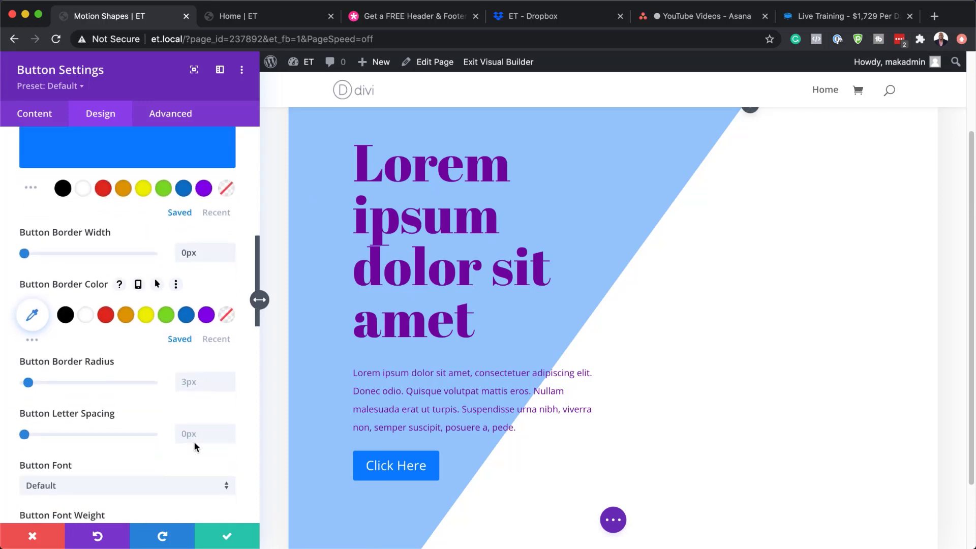
click(113, 364)
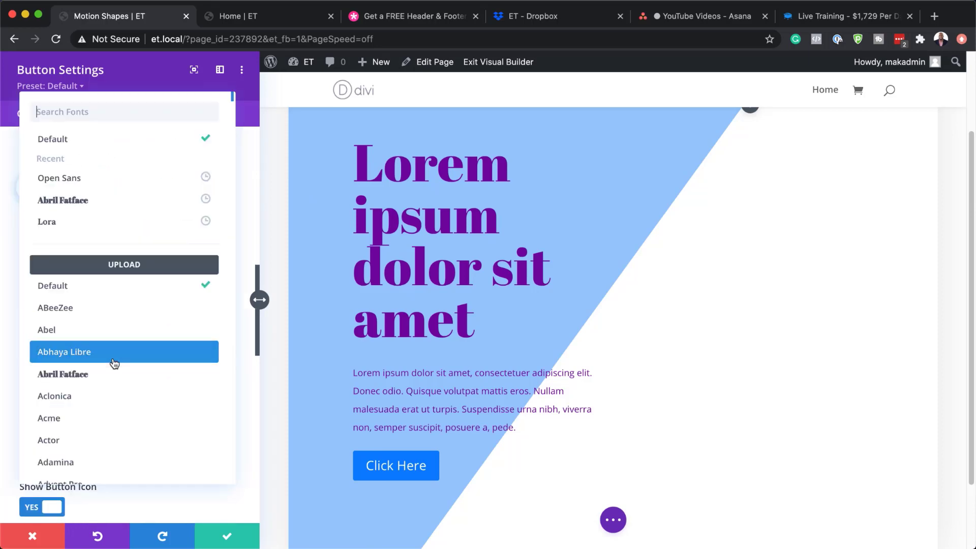
click(95, 200)
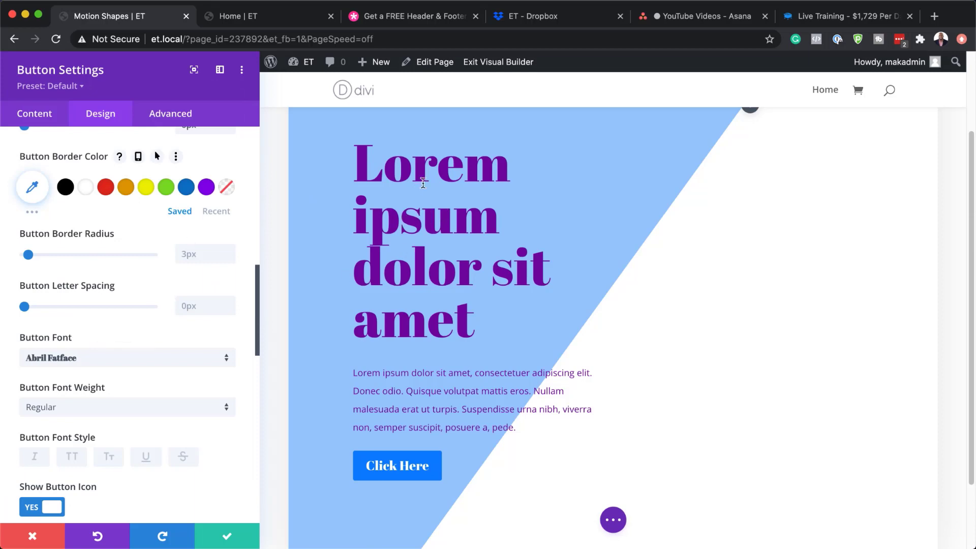
Set the button's top and bottom padding to 20px and left and right padding to 50px, and save the module.
scroll(87, 404, down, 10)
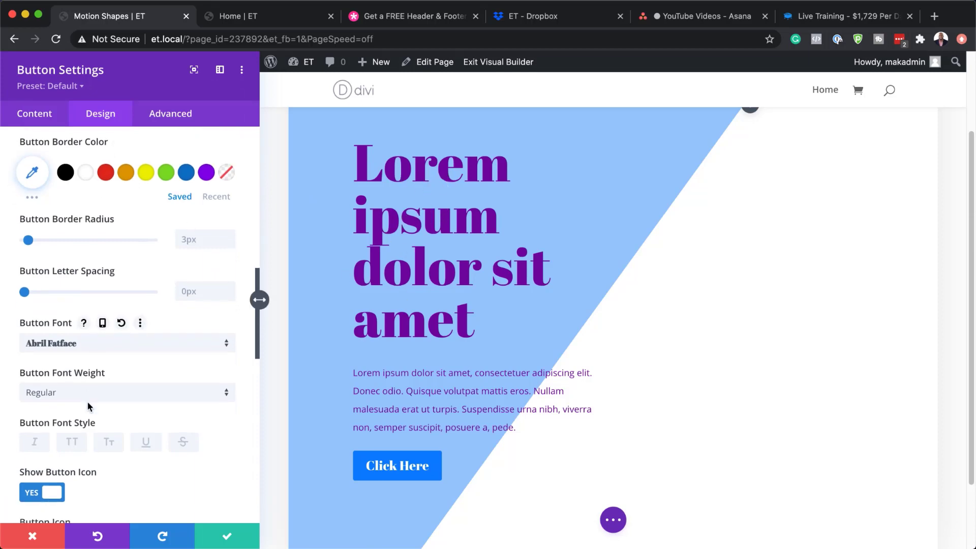
scroll(89, 407, down, 3)
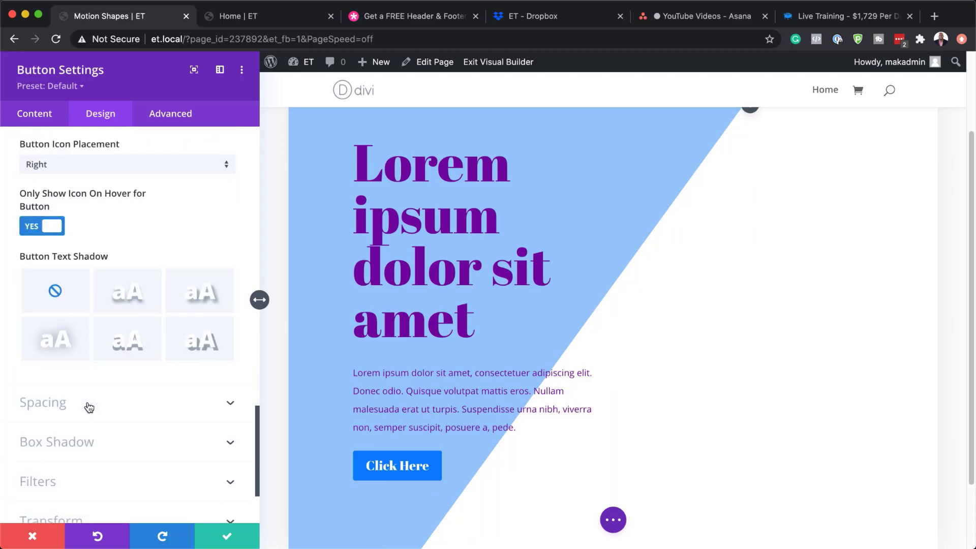
click(55, 404)
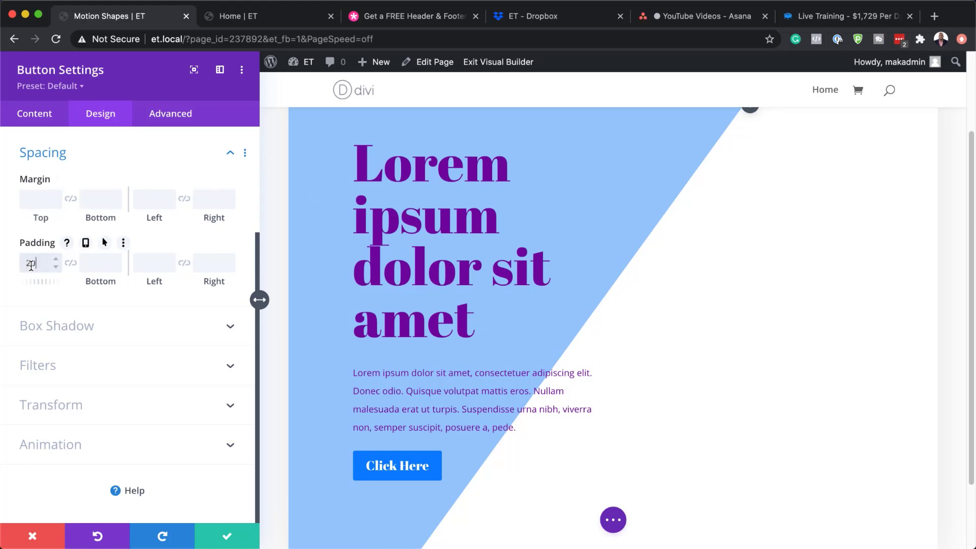
text(px)
click(70, 265)
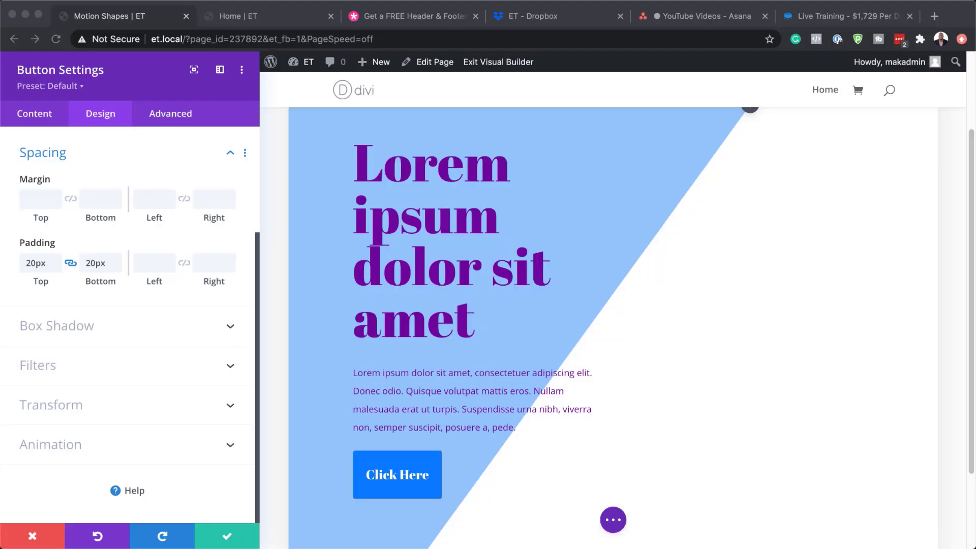
click(145, 262)
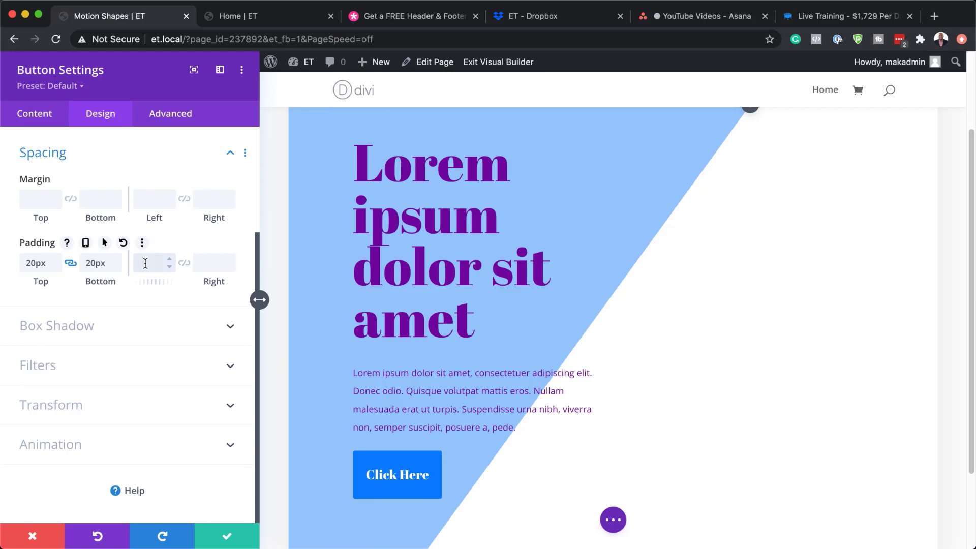
text(50px)
click(184, 262)
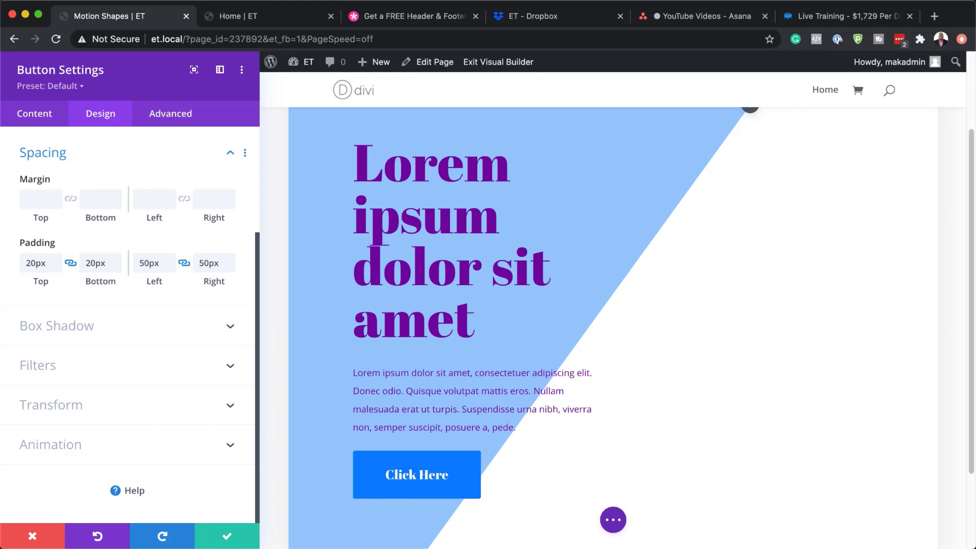
click(227, 537)
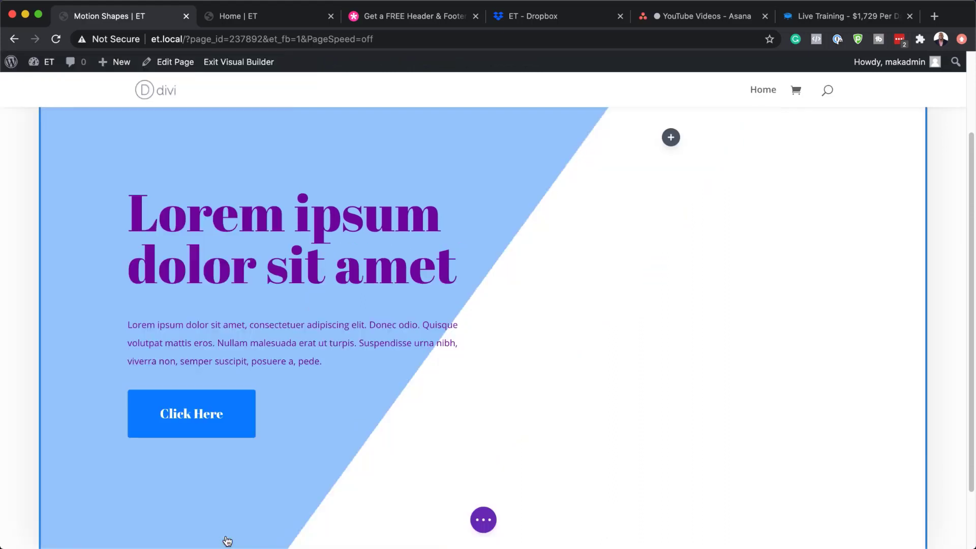
Add an Image module to the empty second column and load illustroroo.png from the media library.
click(671, 138)
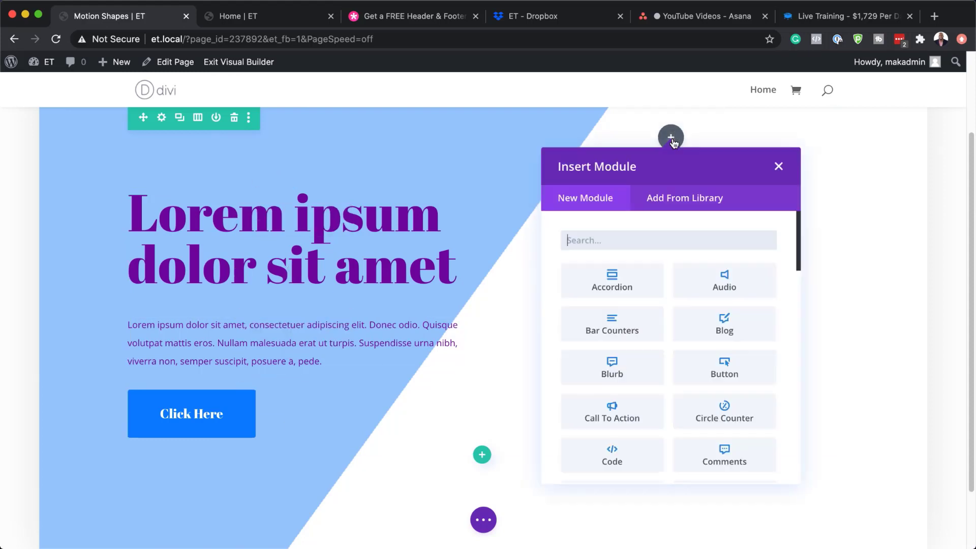
text(ima)
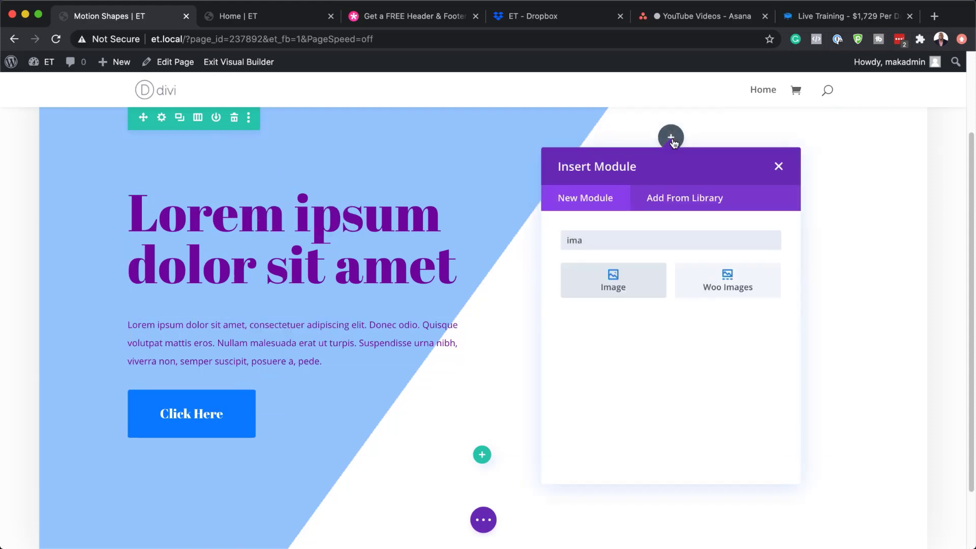
click(623, 292)
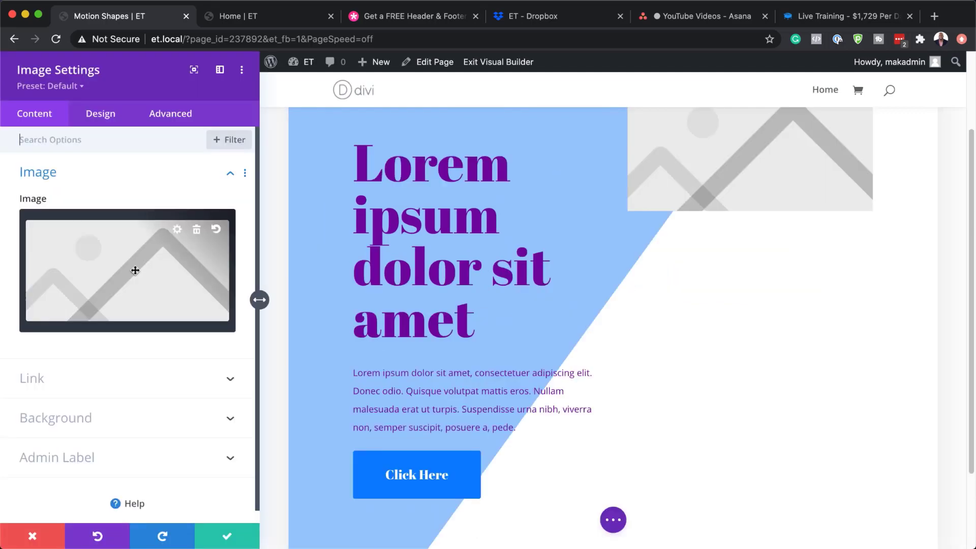
click(133, 278)
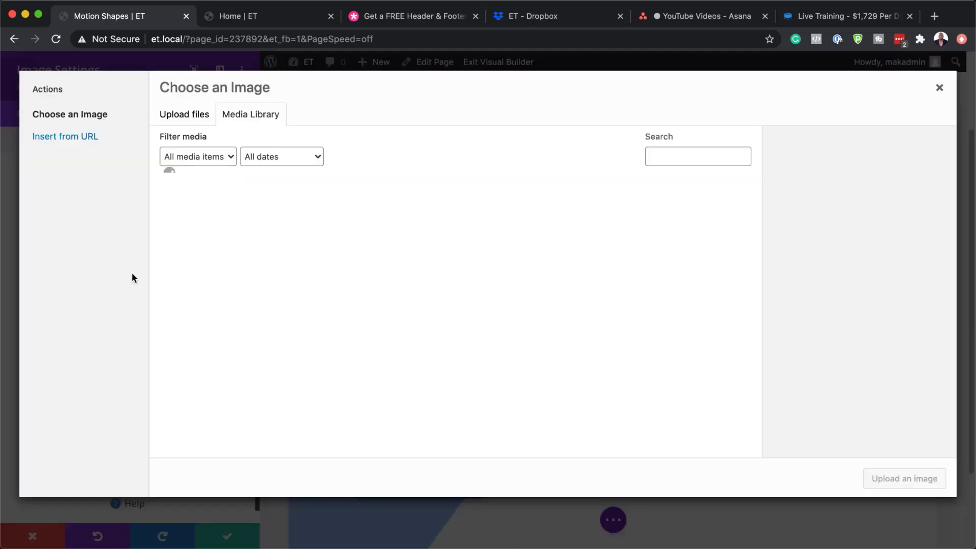
click(207, 219)
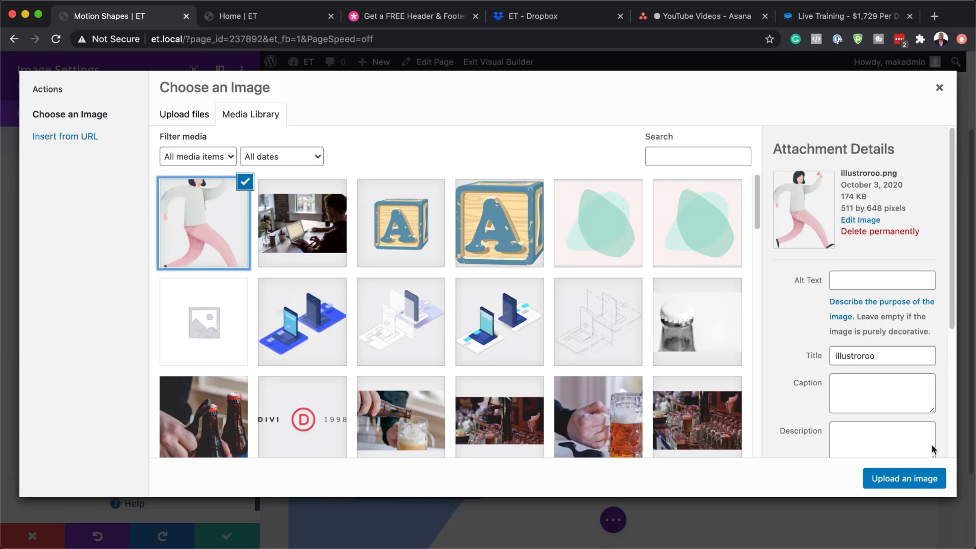
click(908, 484)
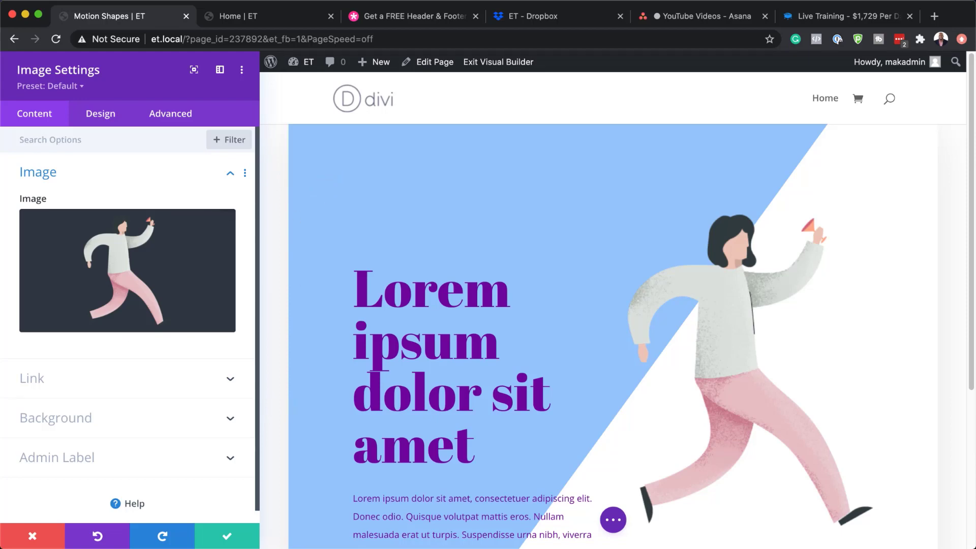
Set the image's alignment to right in its design settings.
click(101, 116)
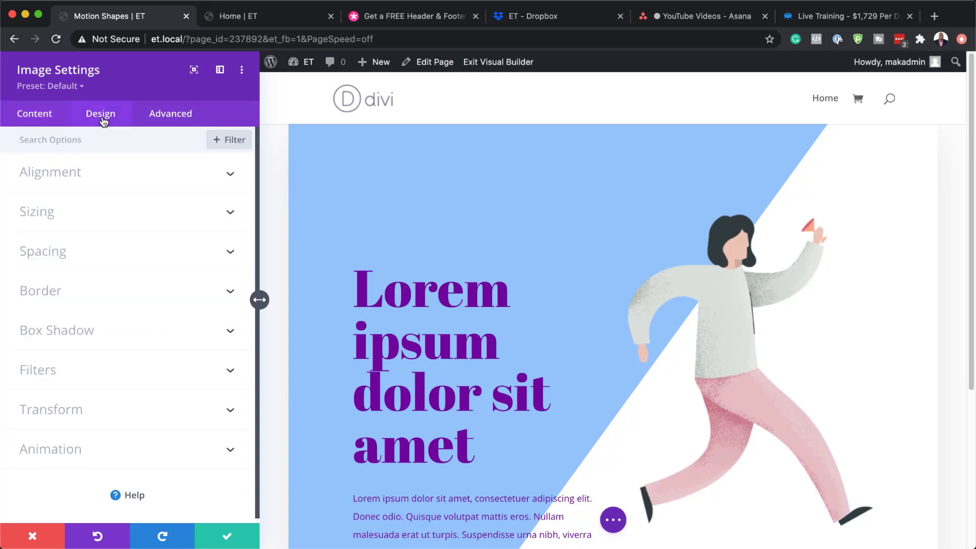
click(71, 179)
click(202, 220)
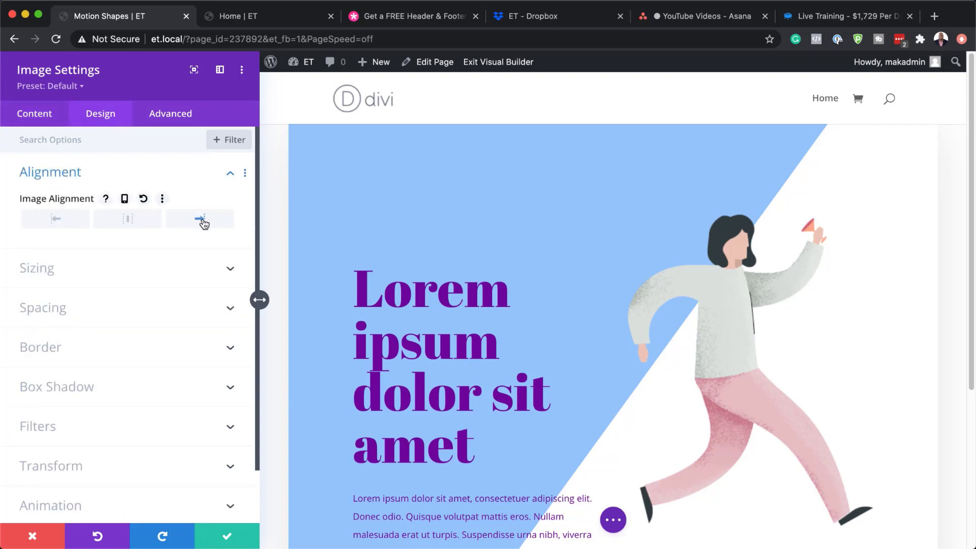
Set the image's desktop width to 100%.
click(49, 267)
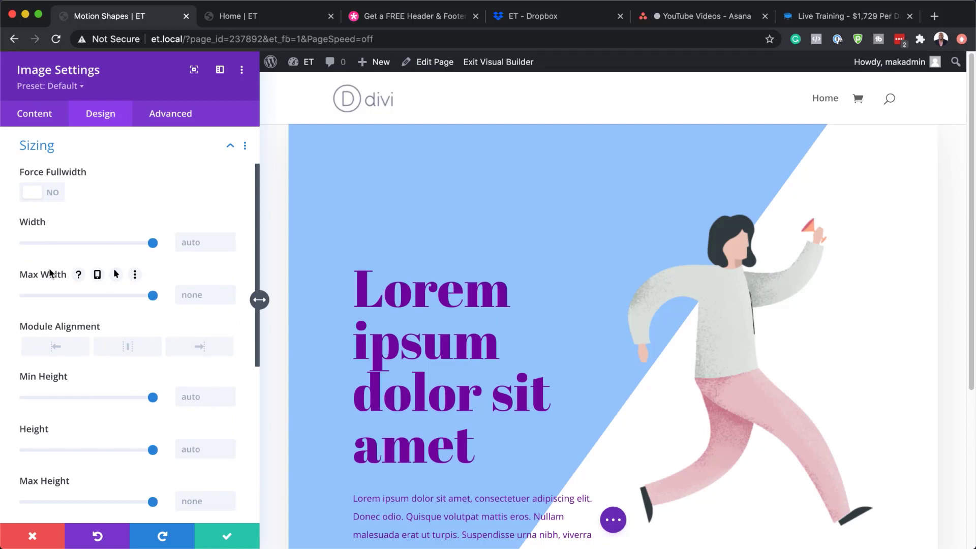
click(206, 244)
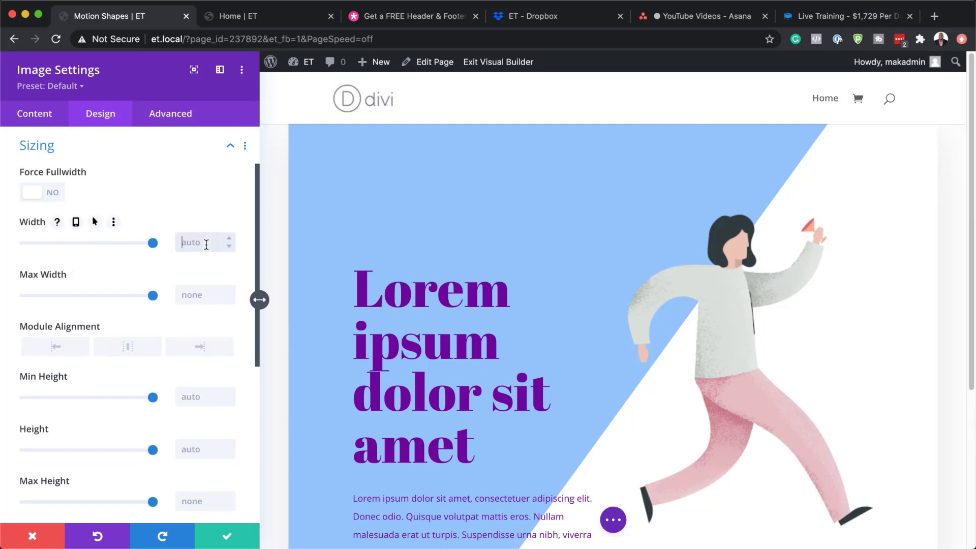
text(100px)
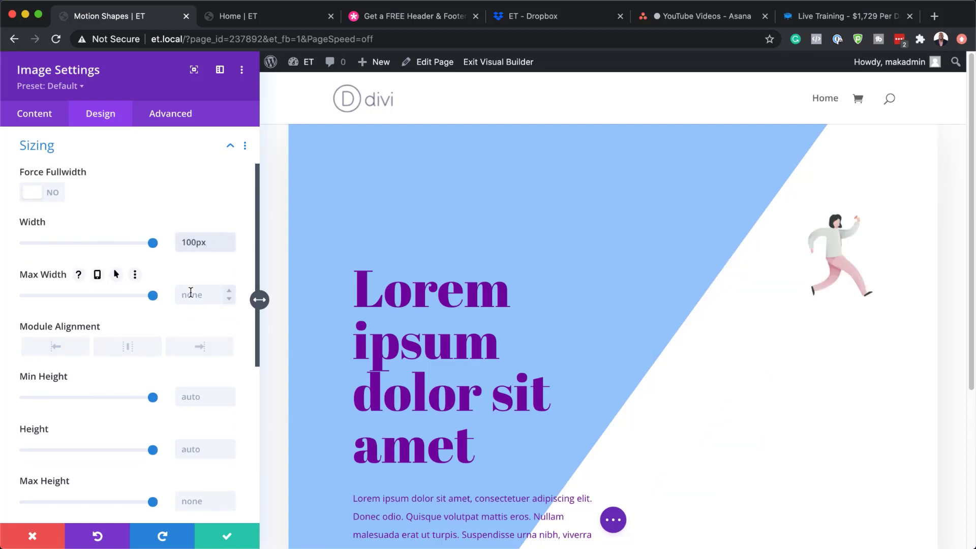
key(BackSpace)
key(BackSpace)
text(%)
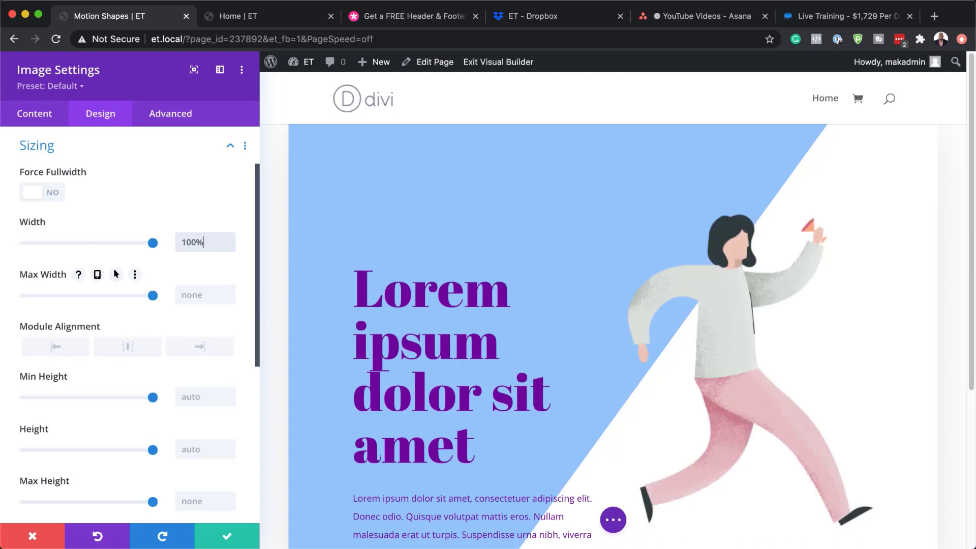
click(104, 220)
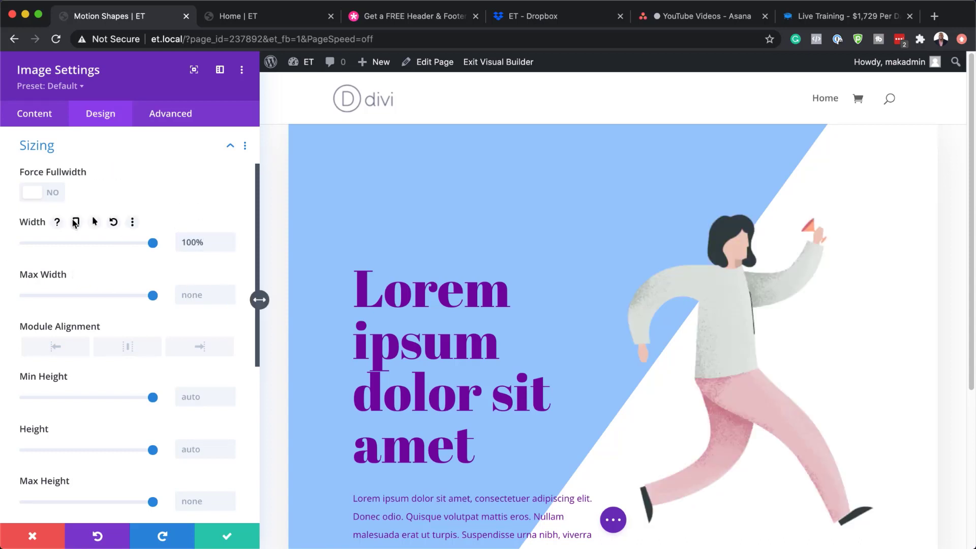
Enable responsive values for the image width, set the tablet width to 50%, and save the module.
click(77, 222)
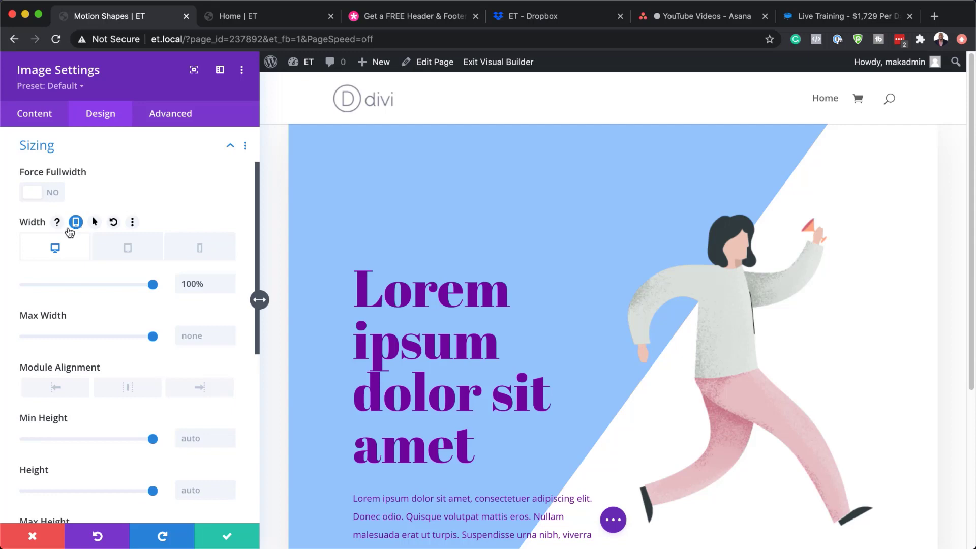
click(128, 249)
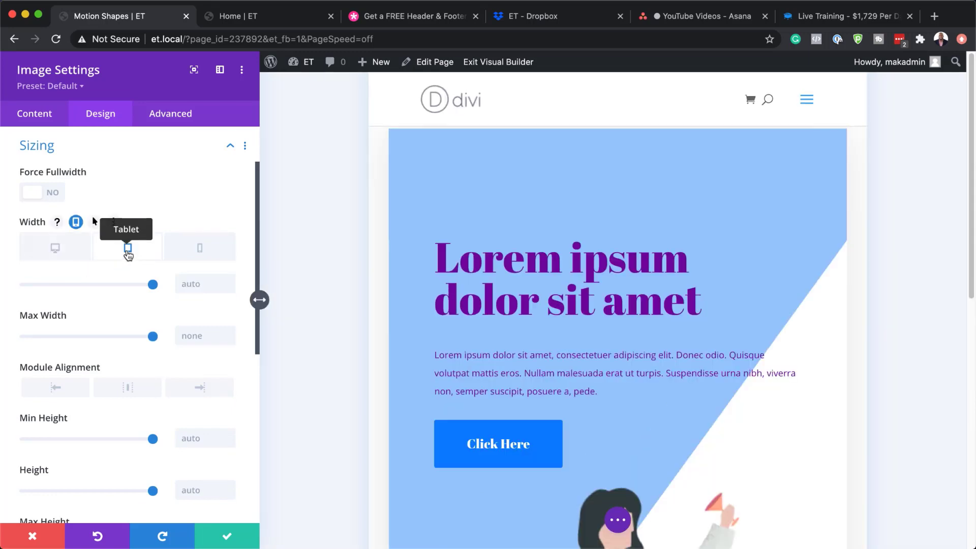
click(185, 283)
text(5px)
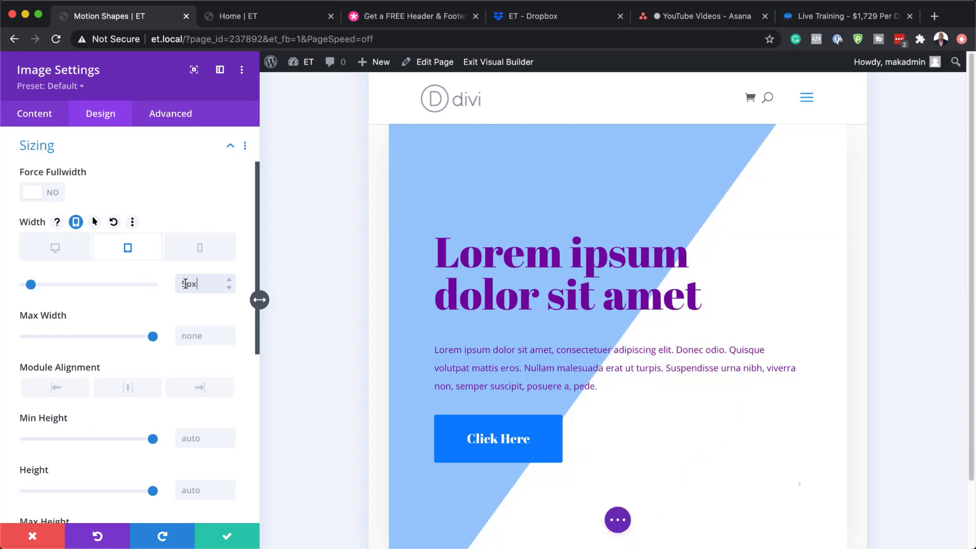
click(201, 249)
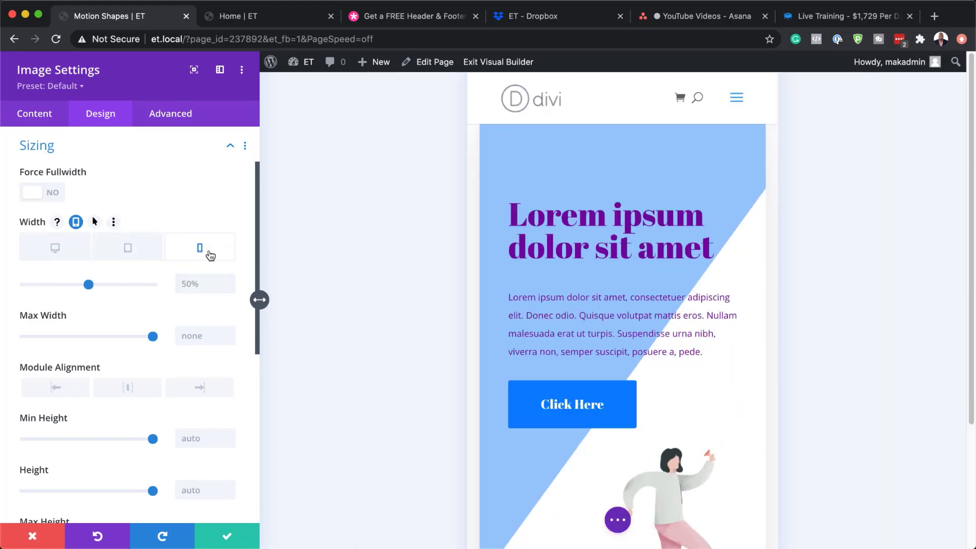
click(192, 286)
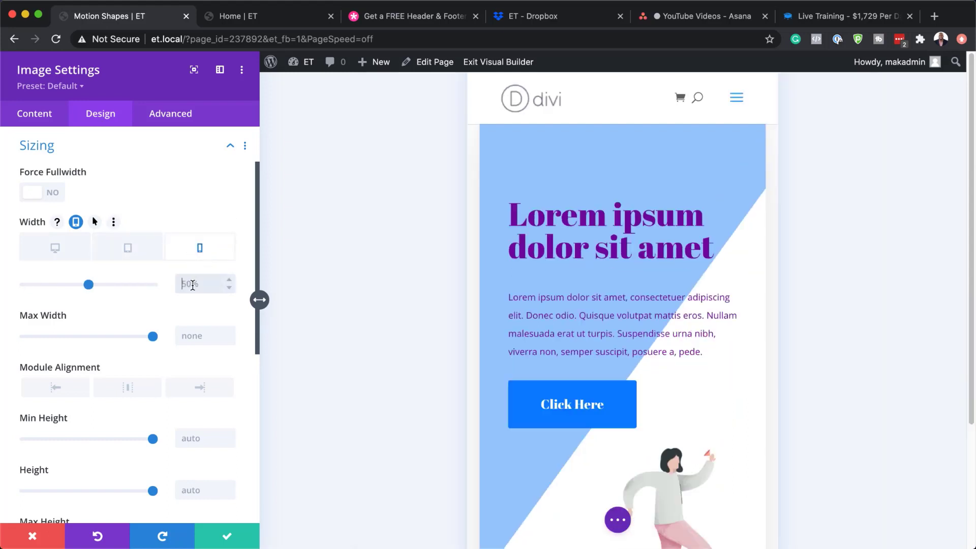
click(60, 252)
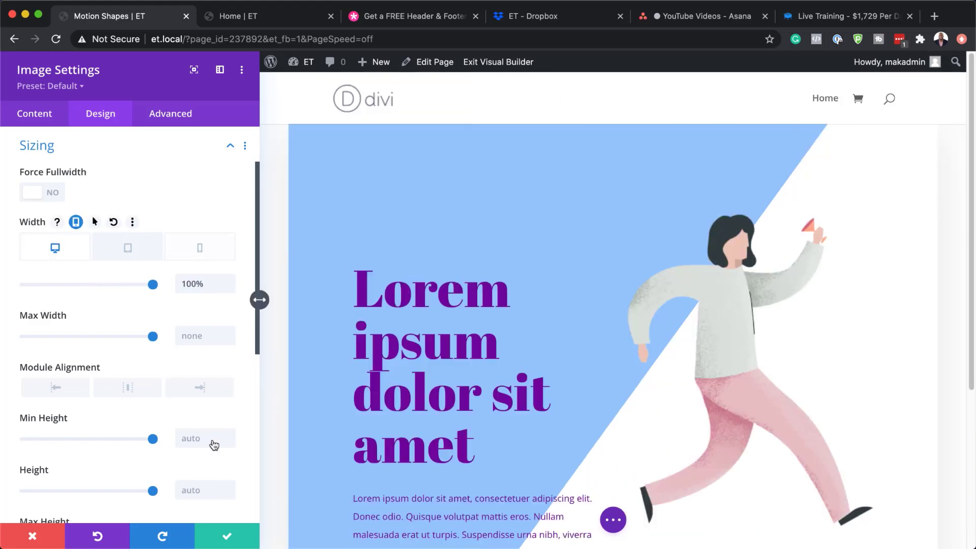
click(226, 536)
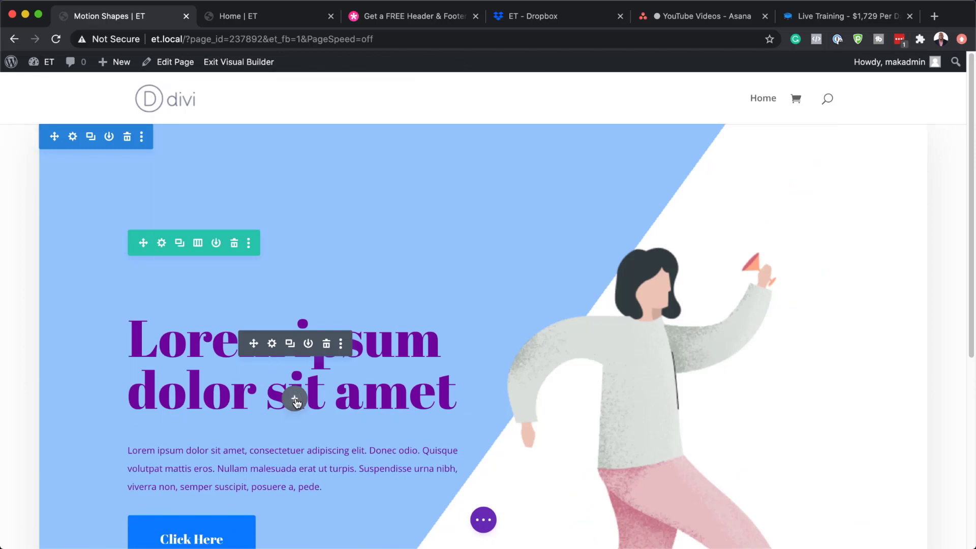
Add a Text module below the heading, clear its placeholder body text, save it, and move it above the heading.
click(295, 399)
text(tex)
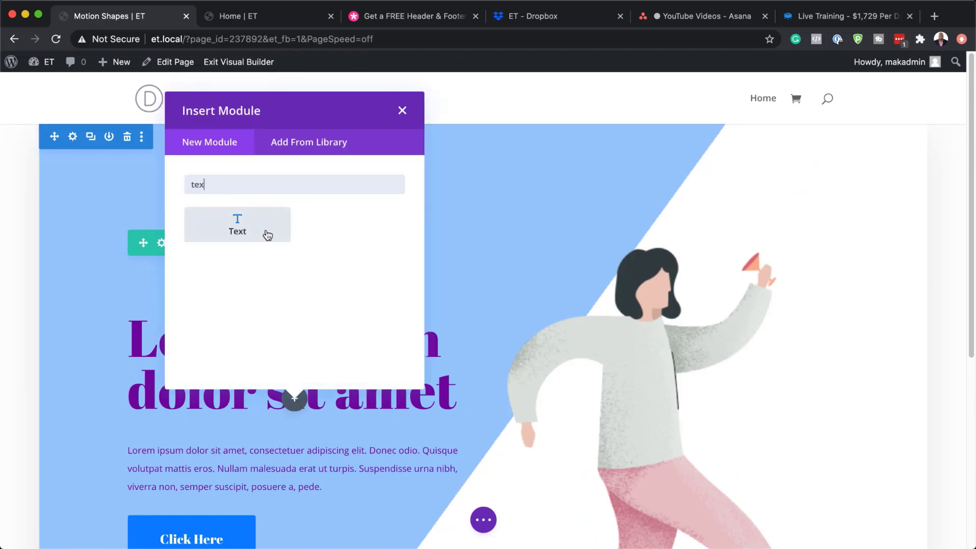
click(265, 234)
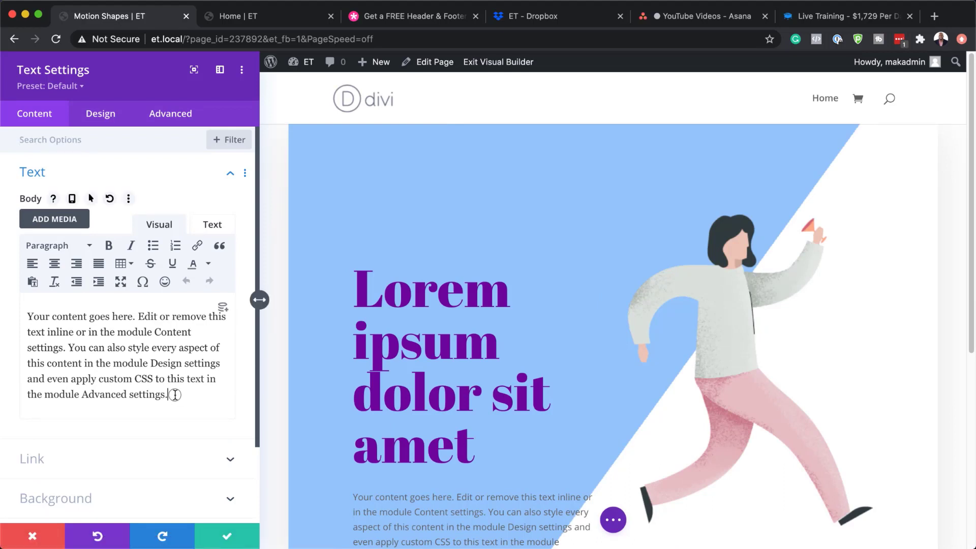
drag(170, 396, 13, 316)
key(BackSpace)
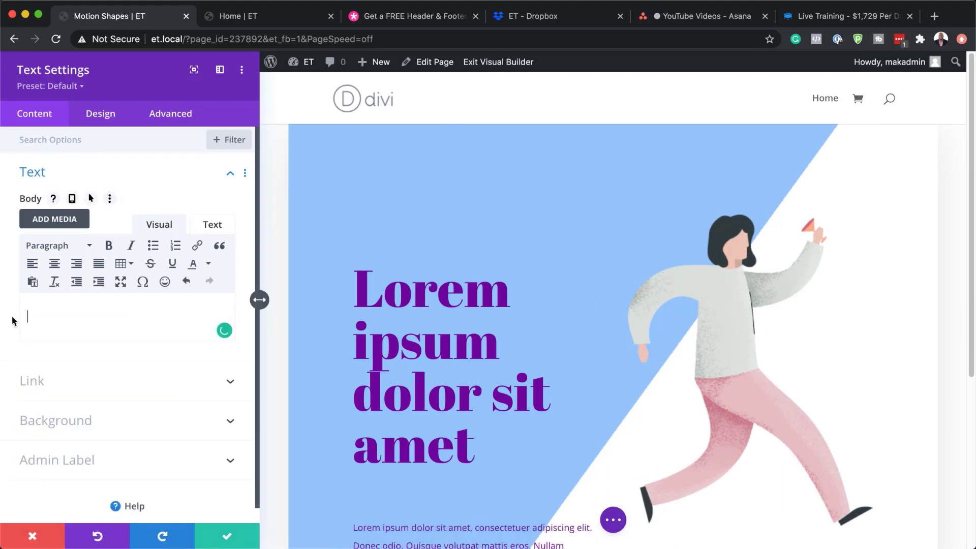
click(224, 536)
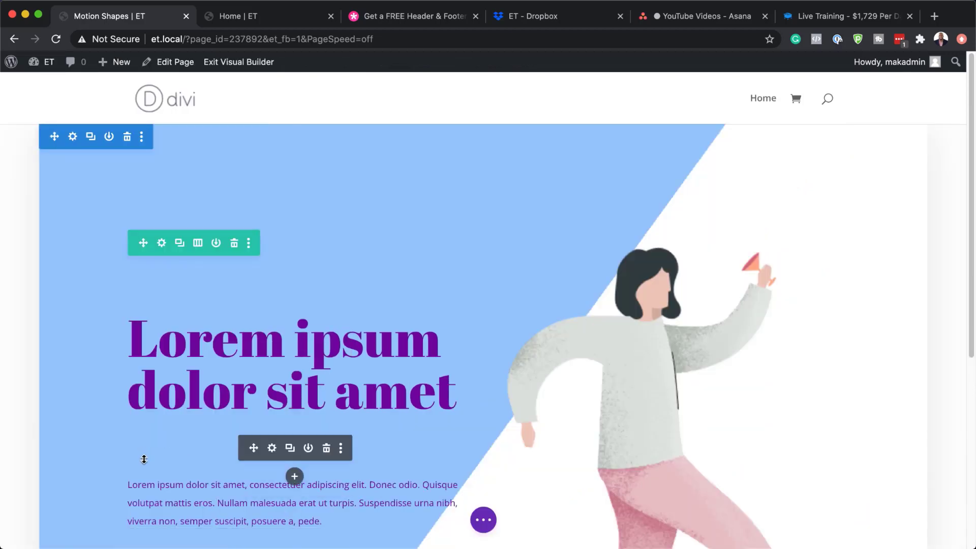
drag(254, 449, 227, 331)
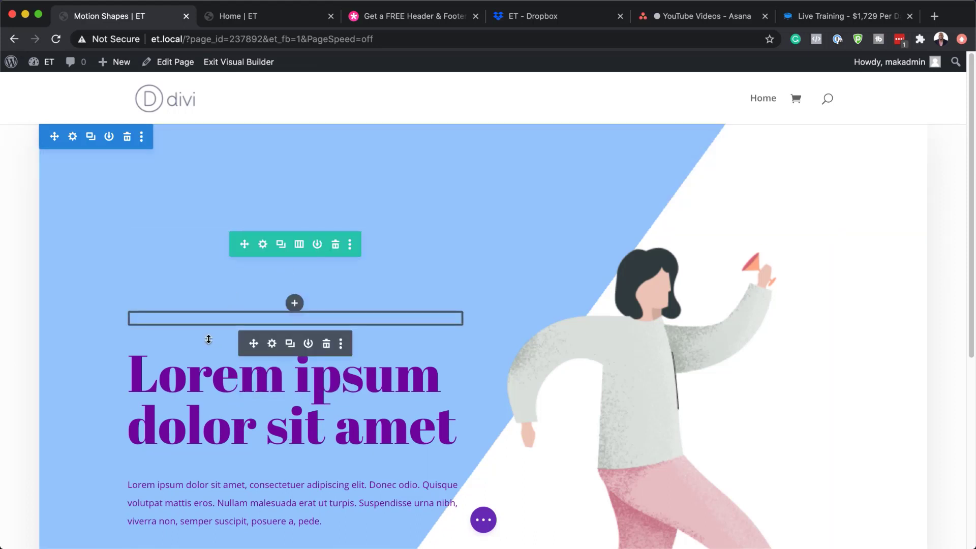
Add a background gradient to the empty text module and set its first colour to rgba(255,255,255,0).
click(273, 344)
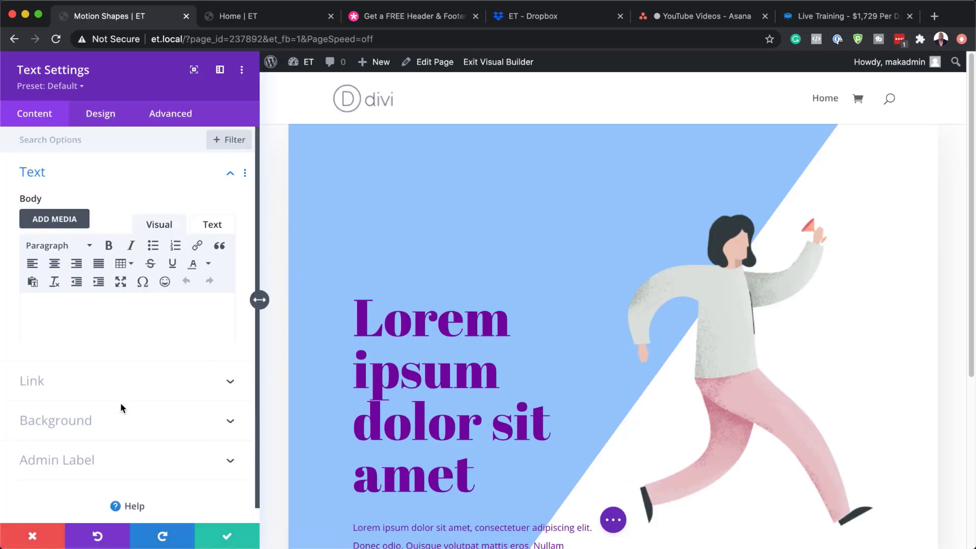
click(76, 421)
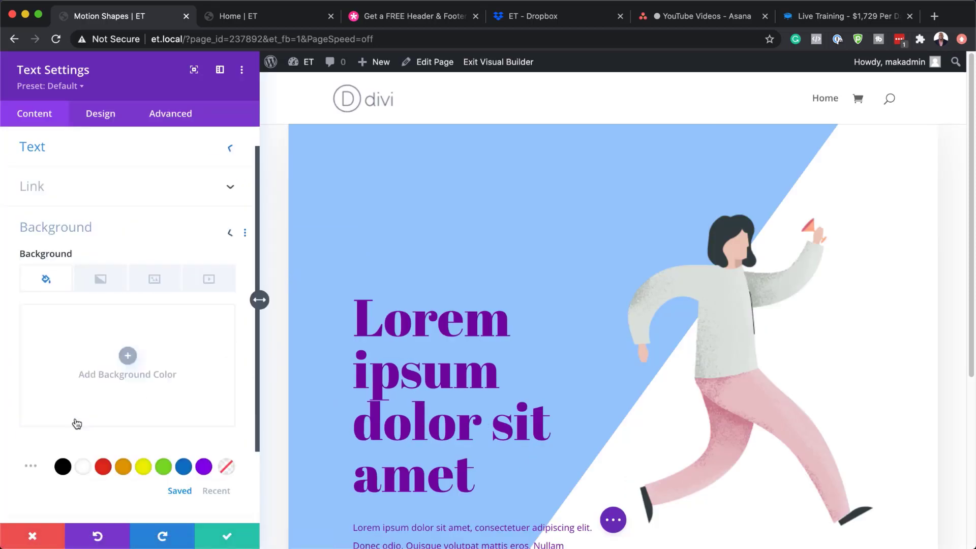
click(103, 211)
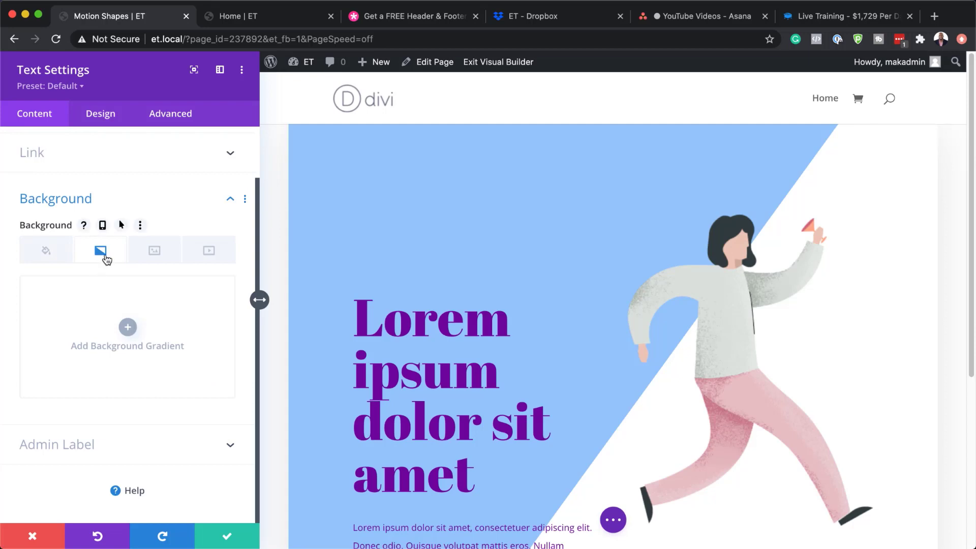
click(128, 327)
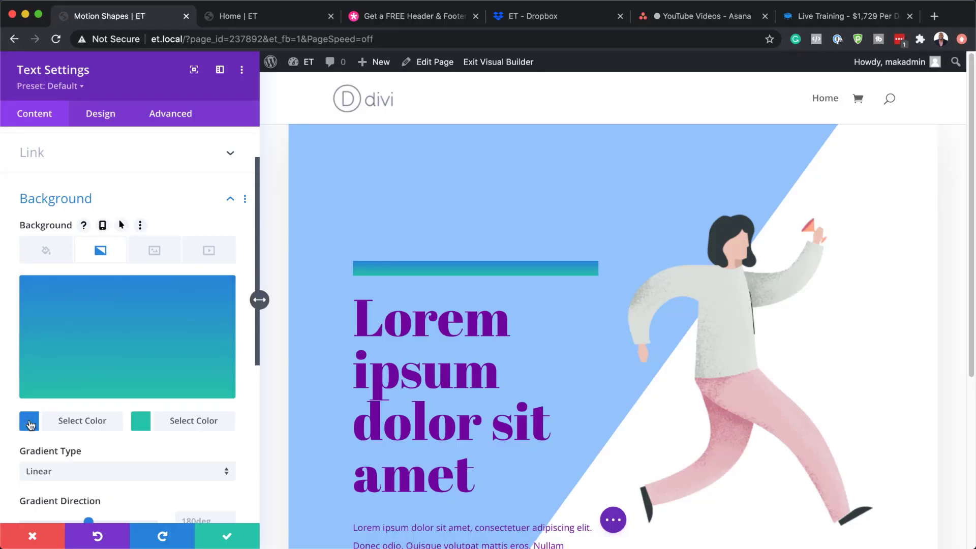
click(224, 299)
drag(224, 299, 222, 340)
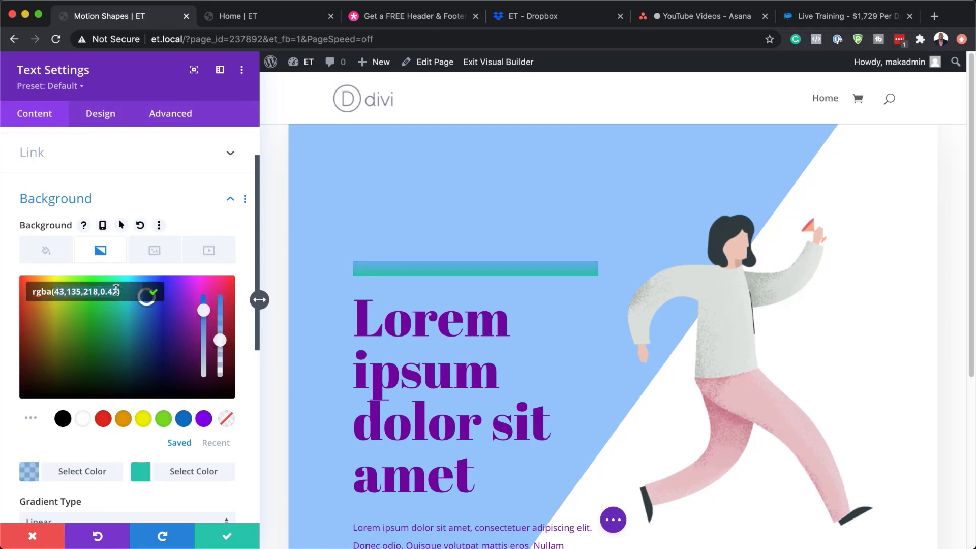
key(super+a)
text(rgba(255,255,255,0))
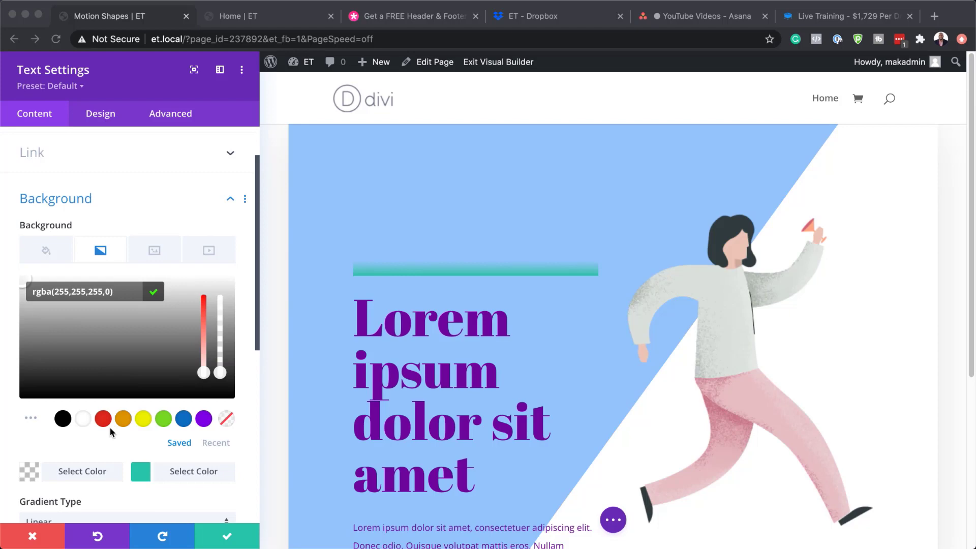
Set the second colour of the module's background gradient to #00fff6.
click(140, 472)
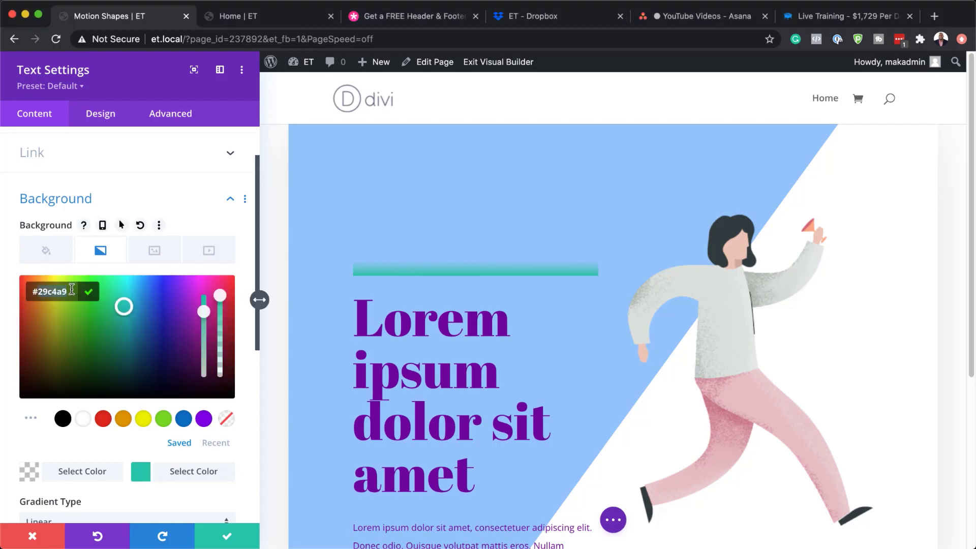
key(super+a)
text(#00fff6)
Set the gradient direction to 306deg and both its start and end positions to 54%.
scroll(229, 473, down, 5)
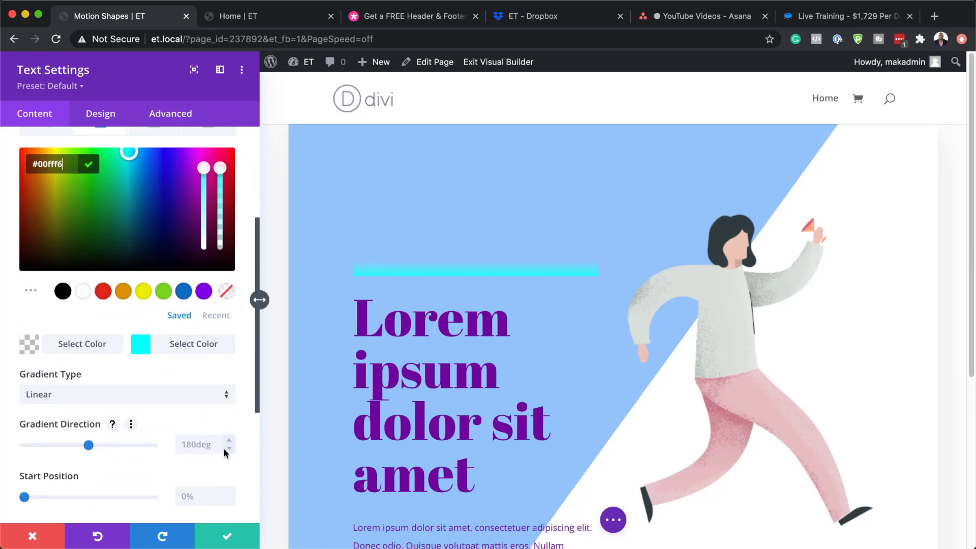
click(208, 443)
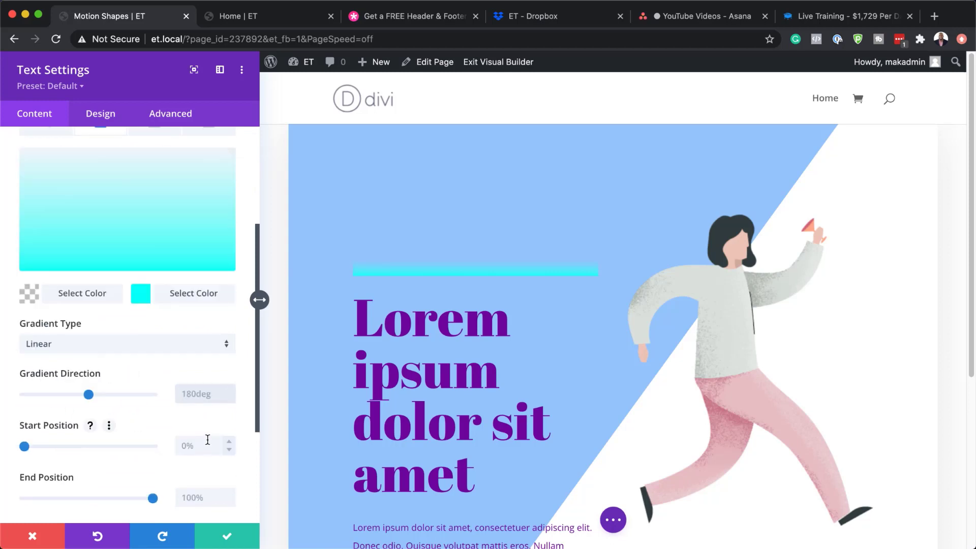
text(306deg)
click(206, 444)
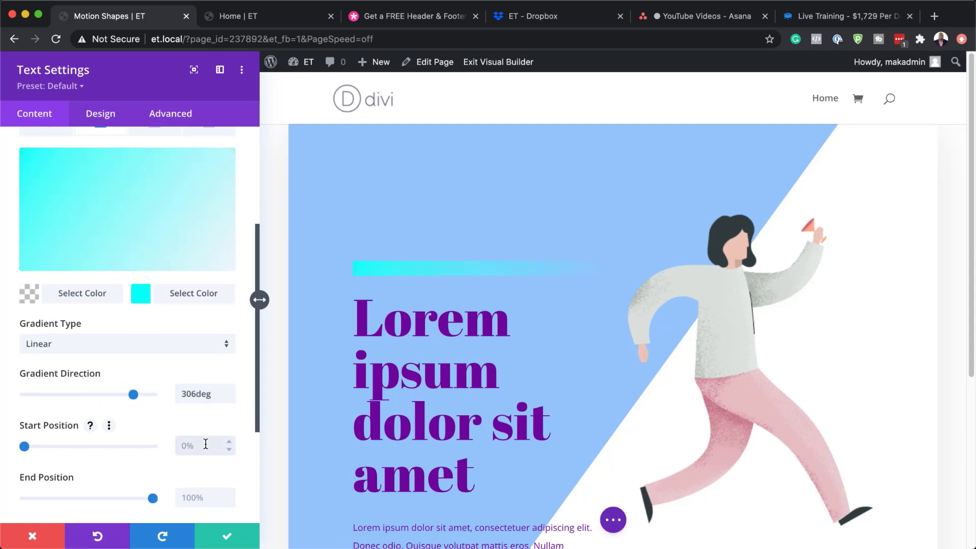
text(54)
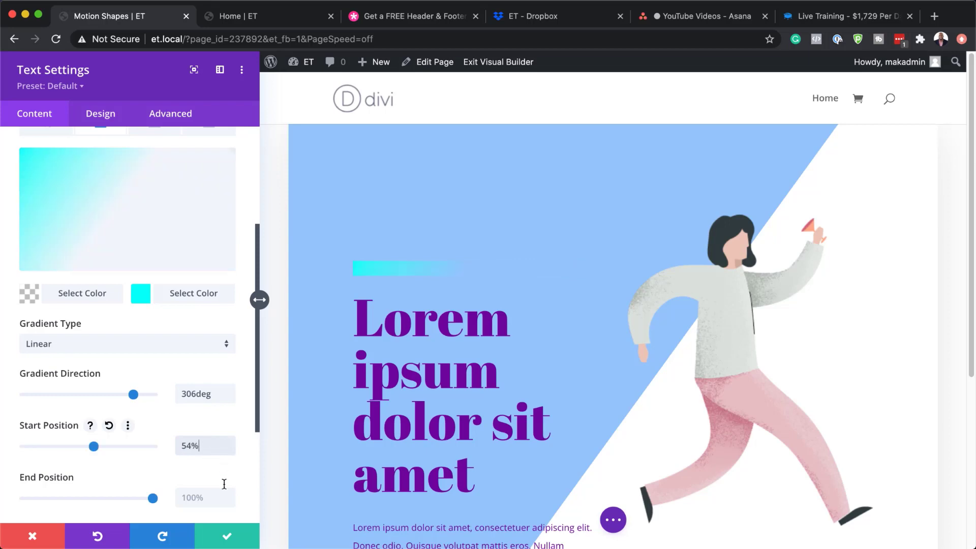
click(205, 501)
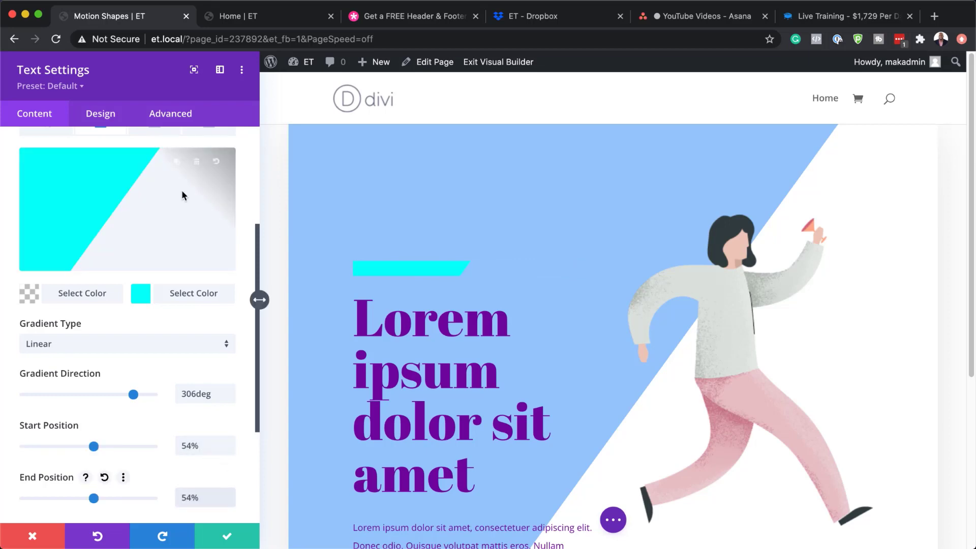
Size the empty text module to a width of 165% and a height of 270%.
click(104, 116)
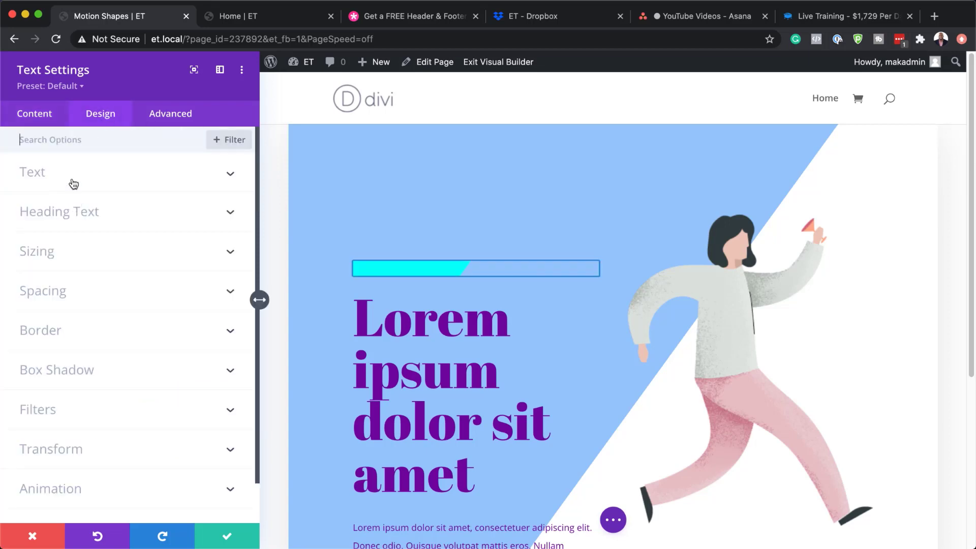
click(50, 253)
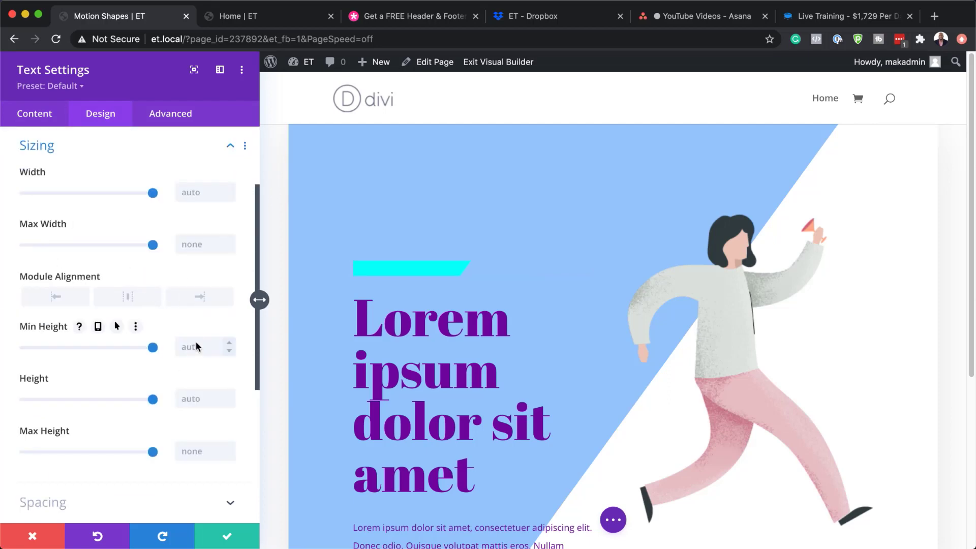
click(197, 191)
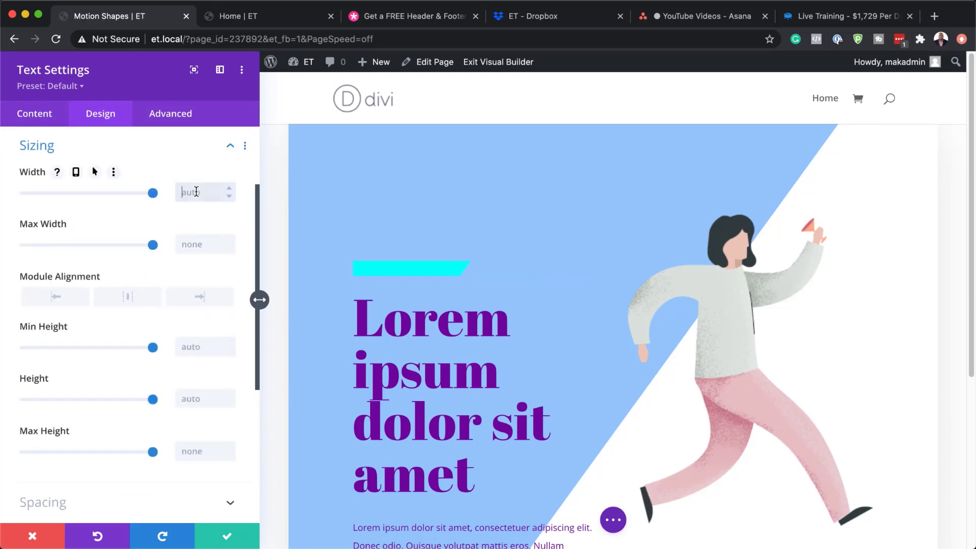
text(165%)
click(203, 399)
text(270%)
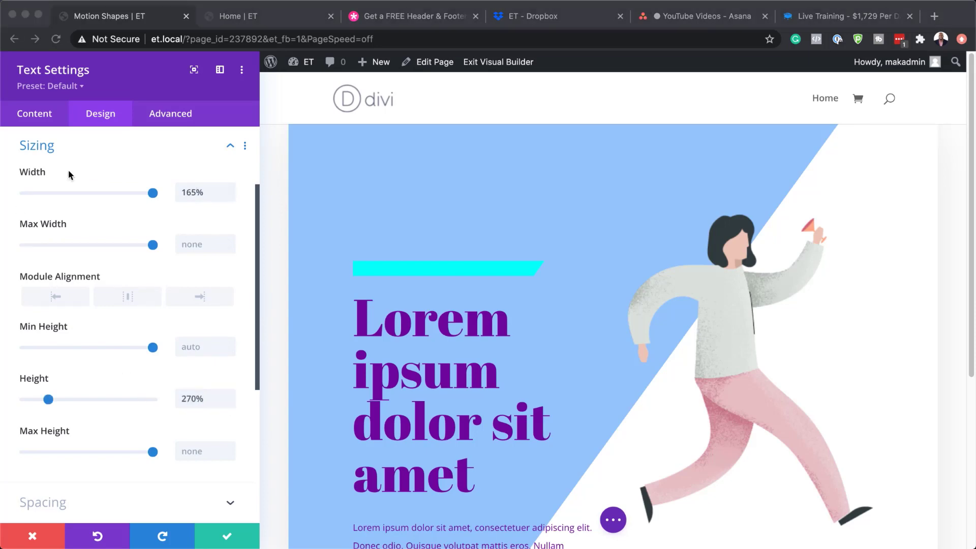
Set the module's linked top and bottom padding to 29% and its bottom margin to 1vw.
scroll(211, 266, down, 5)
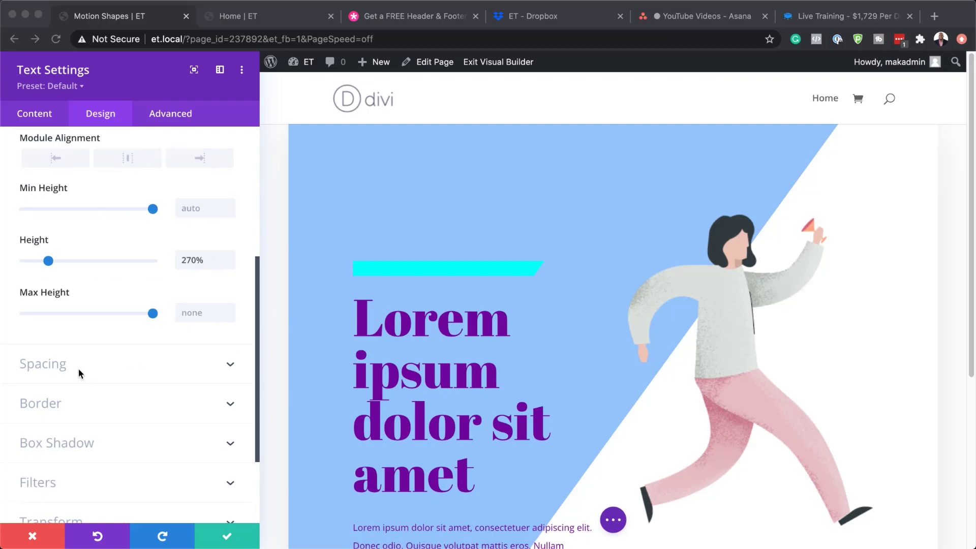
click(59, 365)
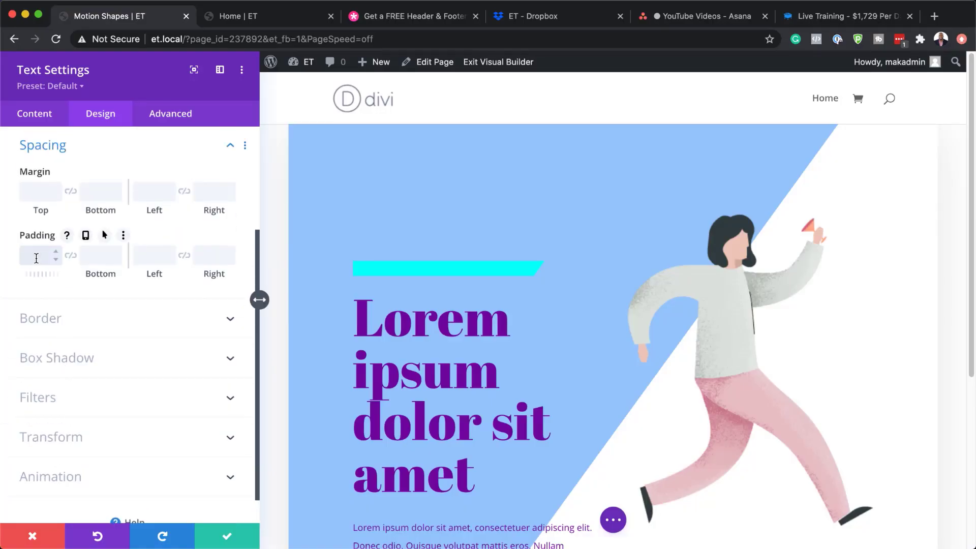
click(36, 258)
text(29%)
click(71, 255)
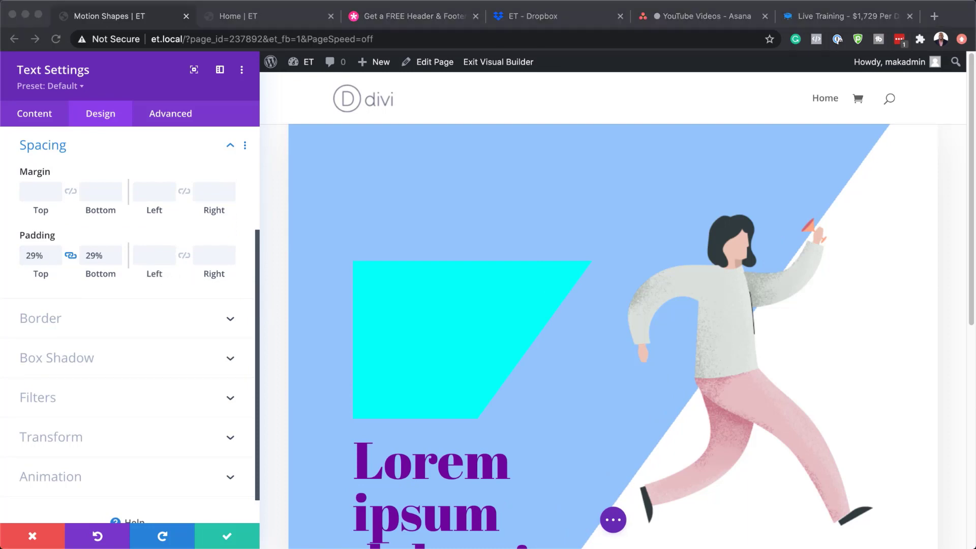
click(97, 192)
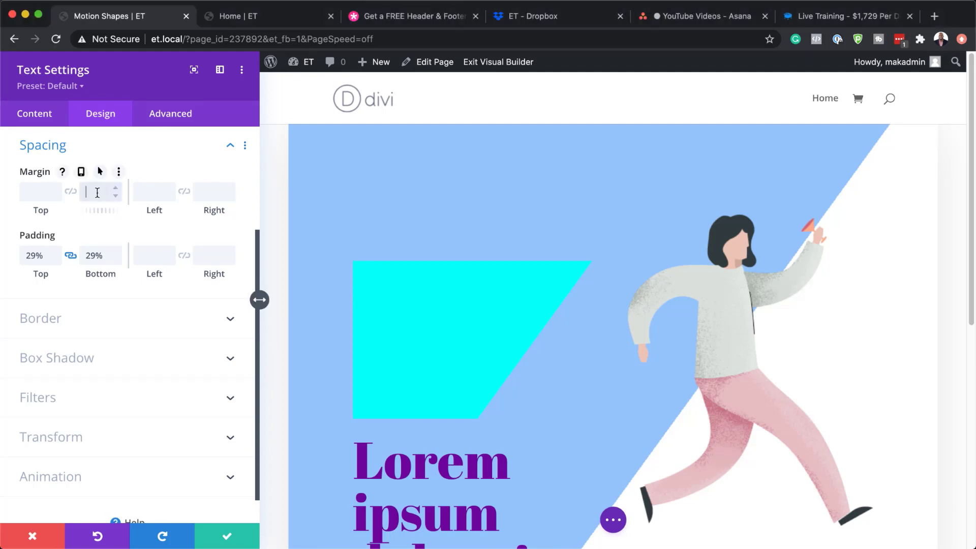
text(1vw)
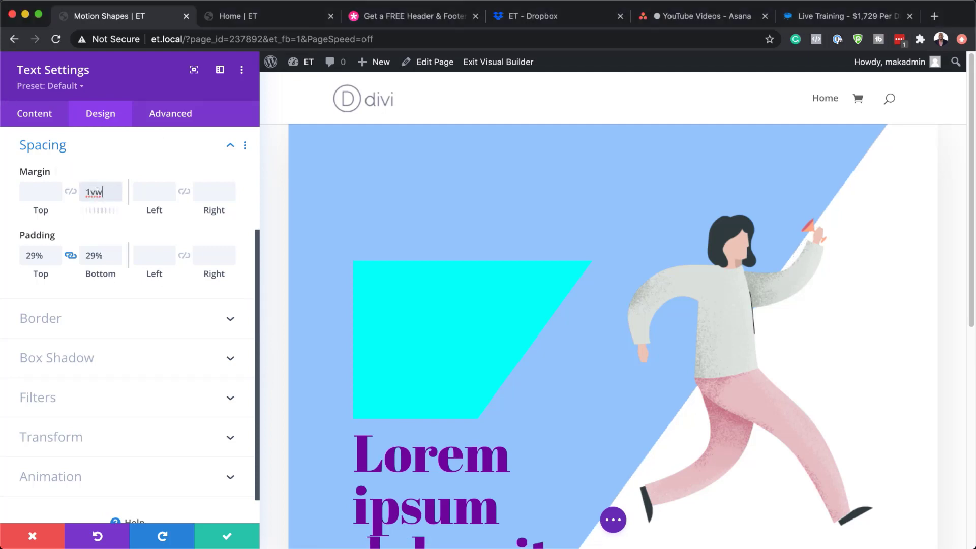
Rotate the cyan shape module in its plane by 270deg using the transform settings.
click(76, 438)
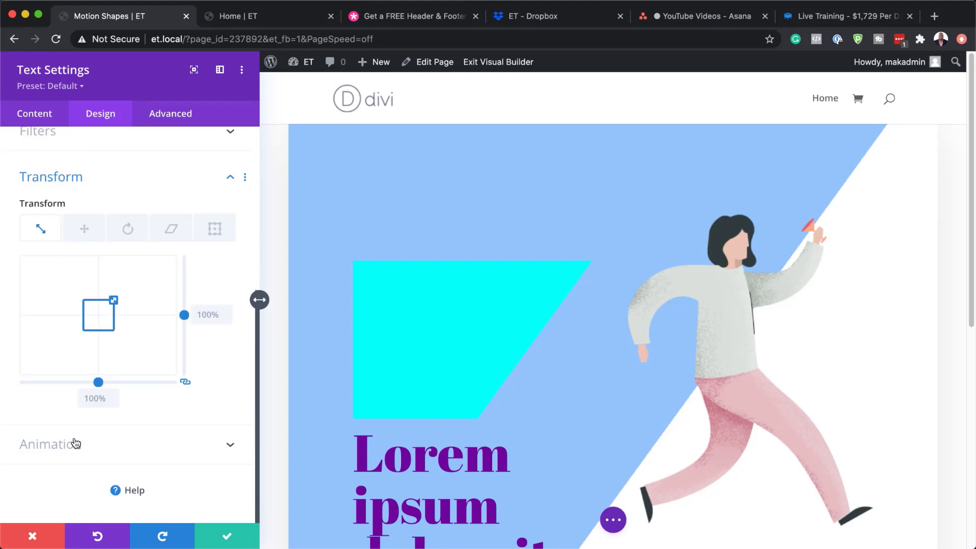
click(129, 232)
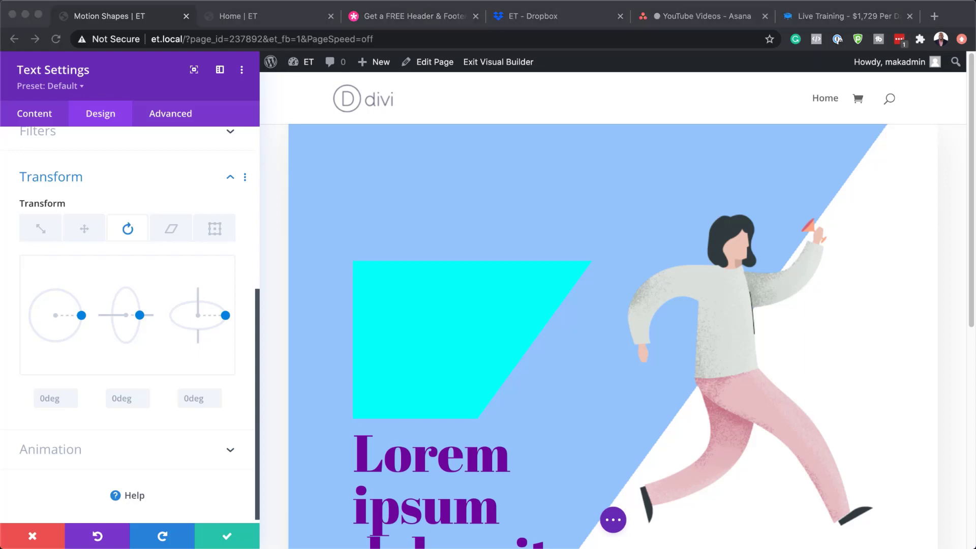
click(45, 399)
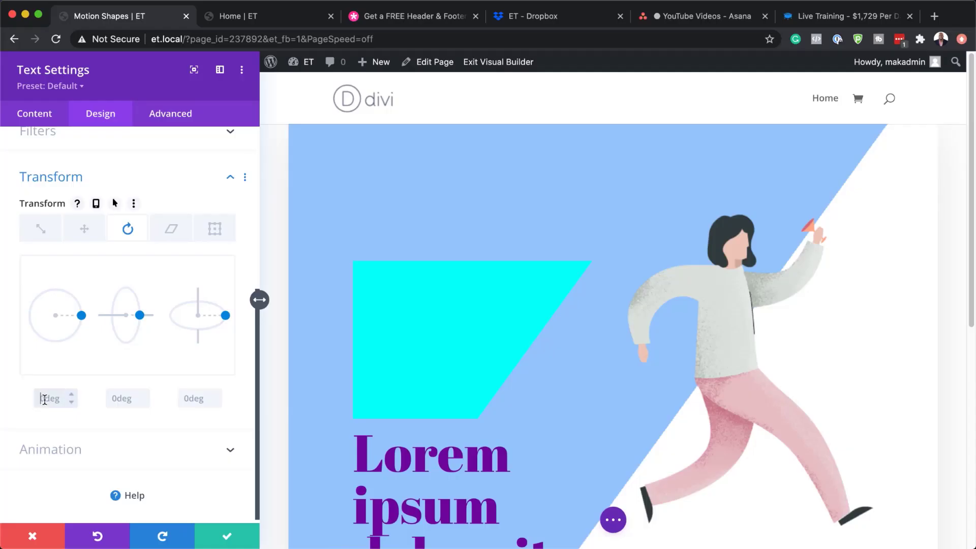
text(270deg)
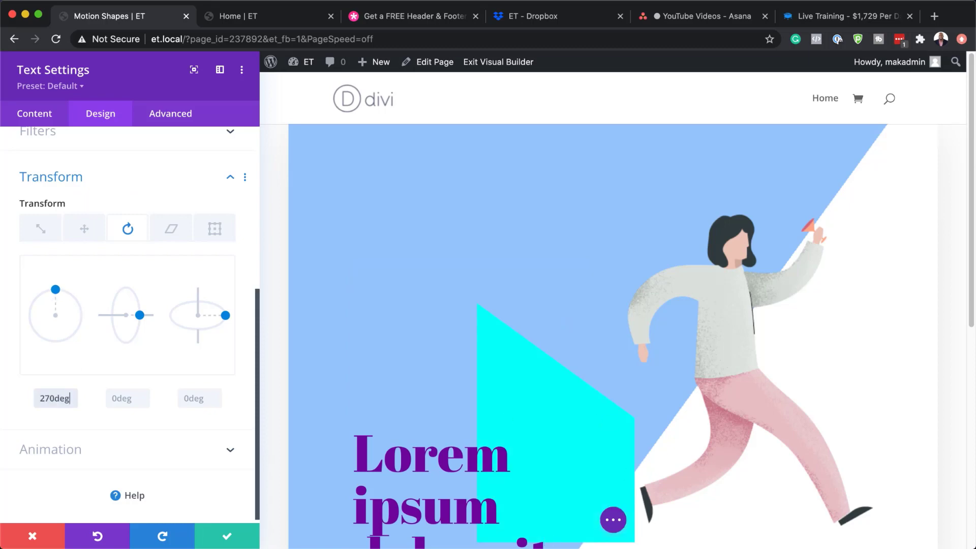
Skew the cyan shape module by 16deg on both linked axes.
click(181, 233)
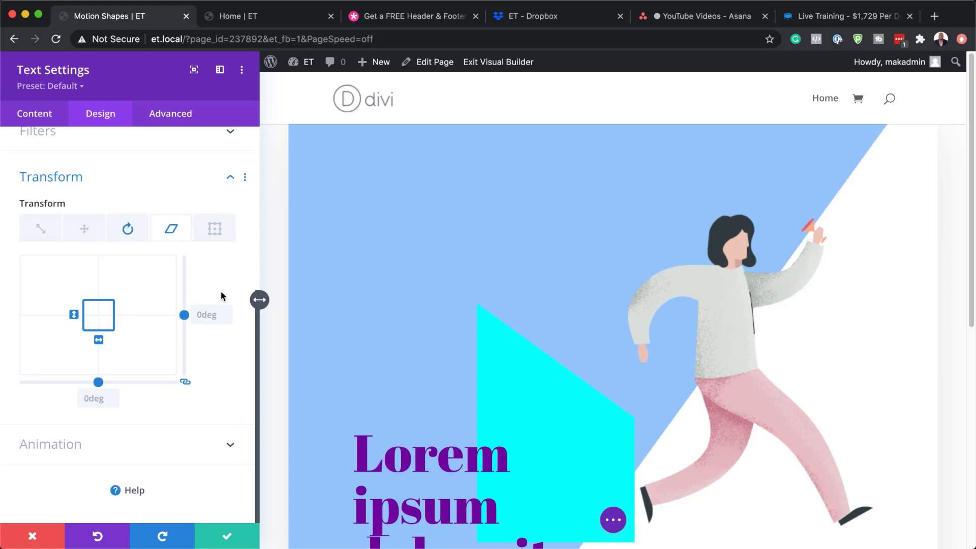
click(206, 316)
text(16deg)
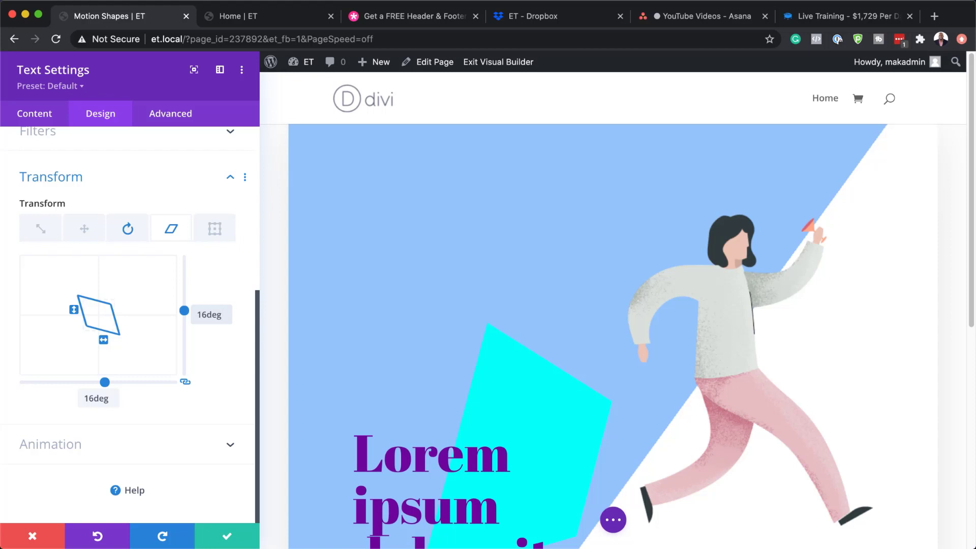
click(222, 315)
Give the cyan shape module an absolute position with vertical and horizontal offsets of -50%.
click(175, 112)
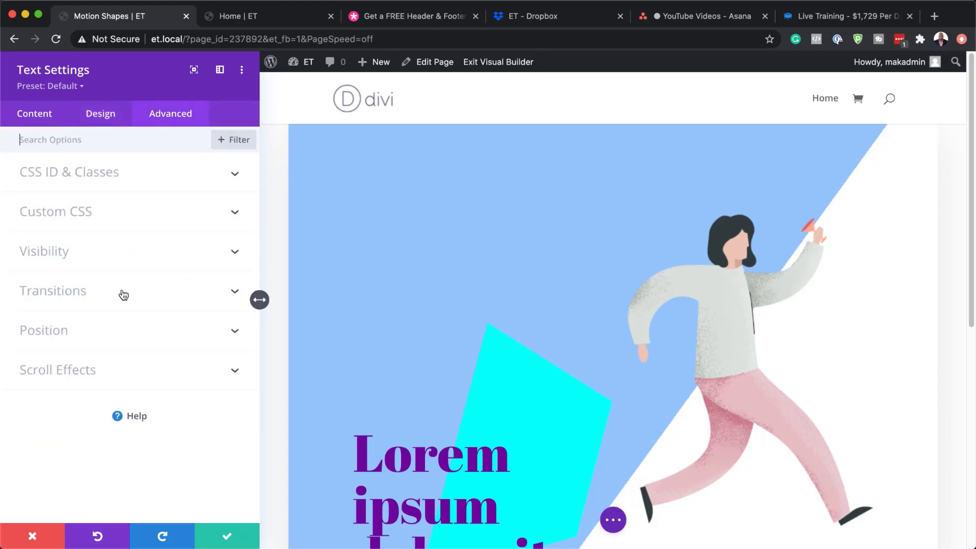
click(69, 329)
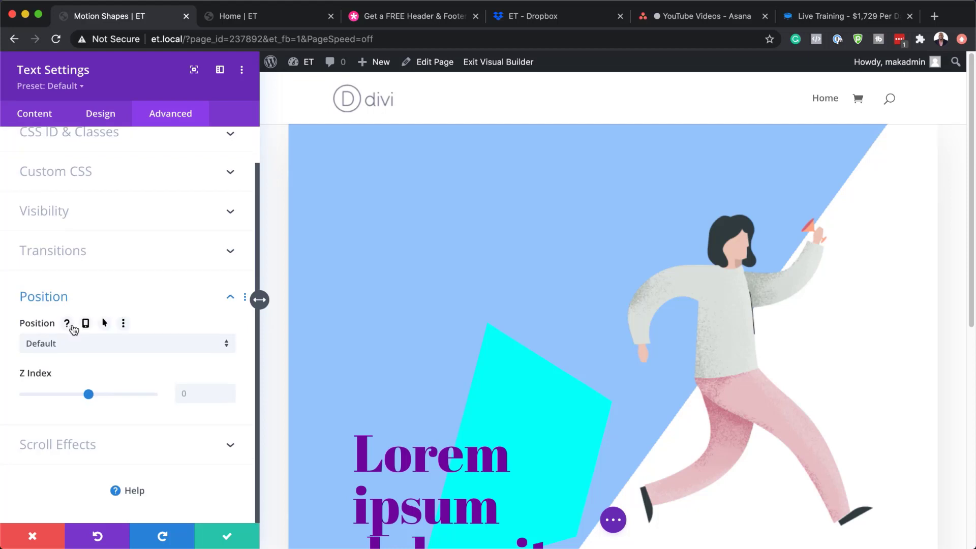
click(97, 345)
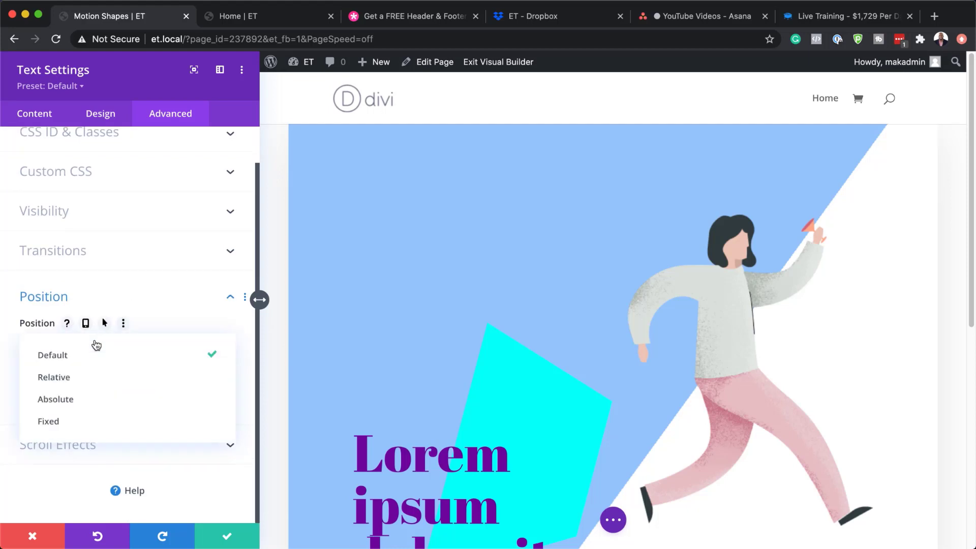
click(93, 400)
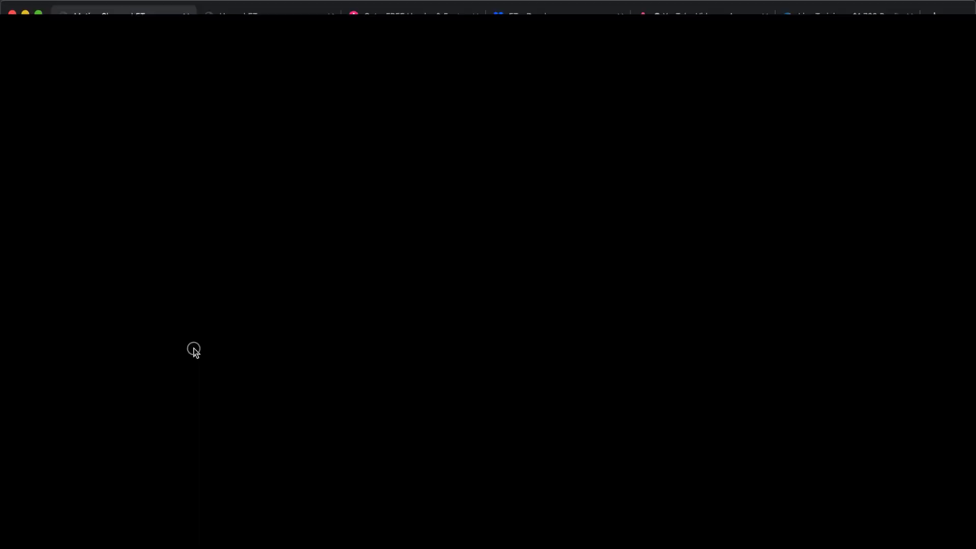
click(194, 348)
text(-50%)
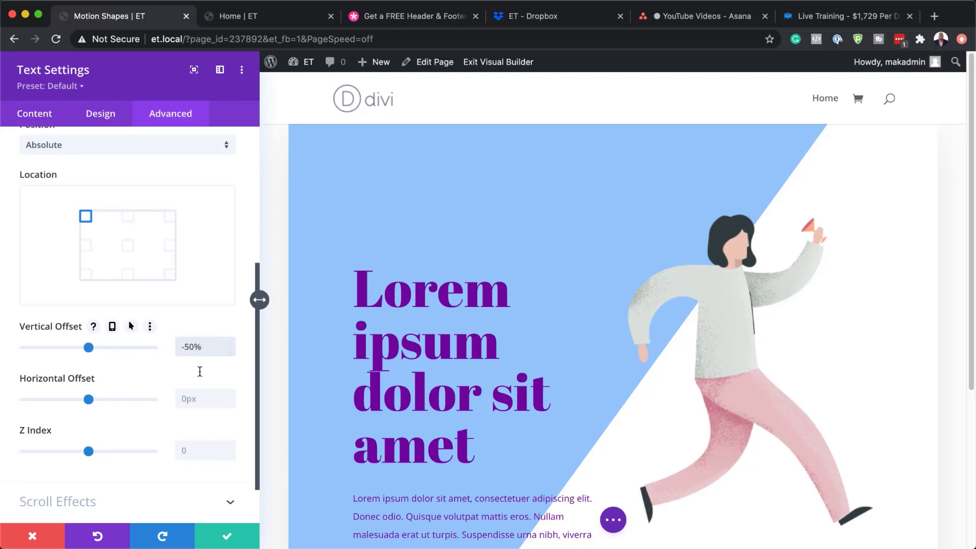
click(202, 399)
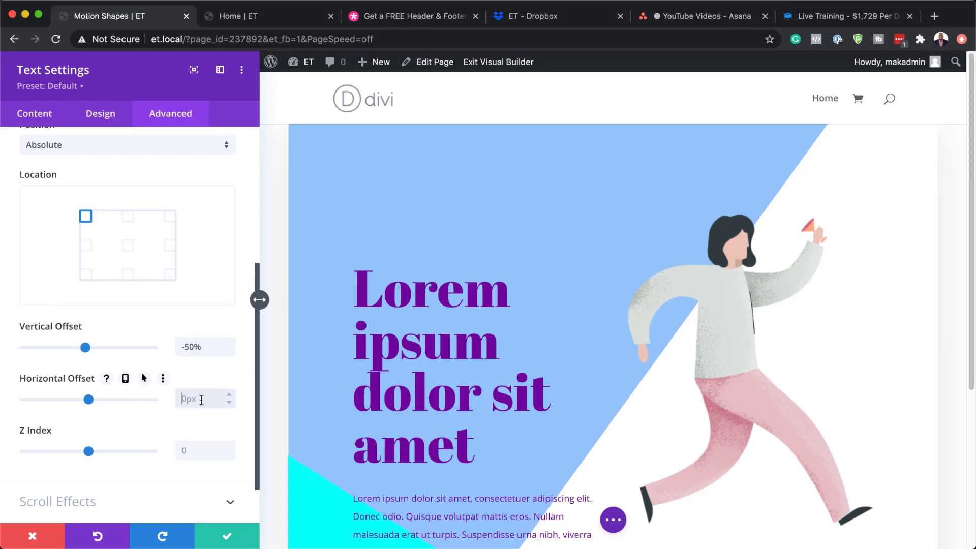
text(-50%)
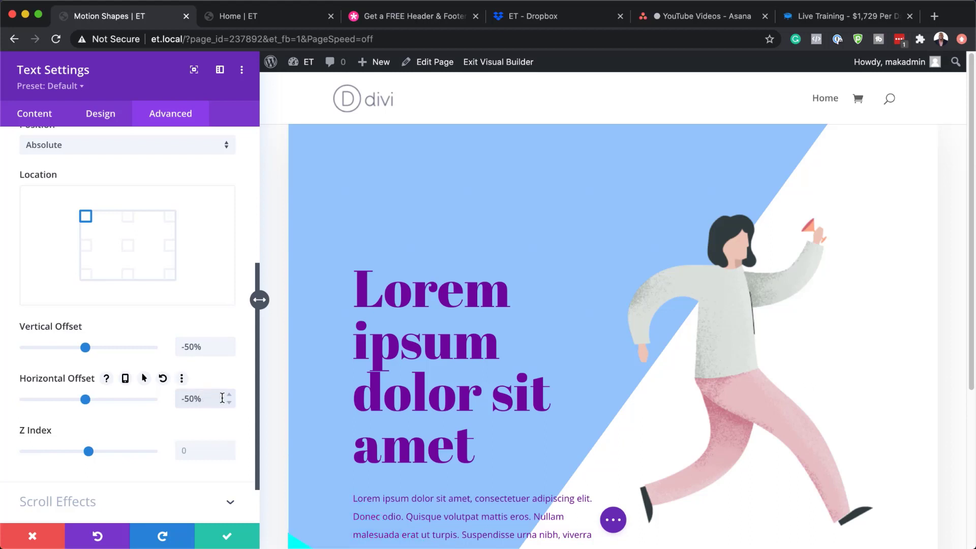
Enable the vertical and horizontal motion scroll effects on the cyan shape module and save its settings.
scroll(143, 453, down, 2)
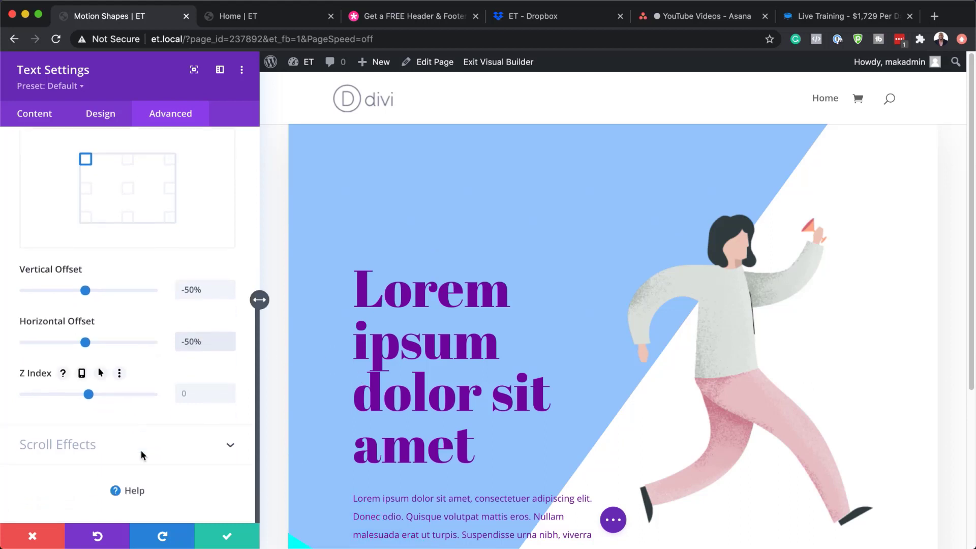
click(77, 444)
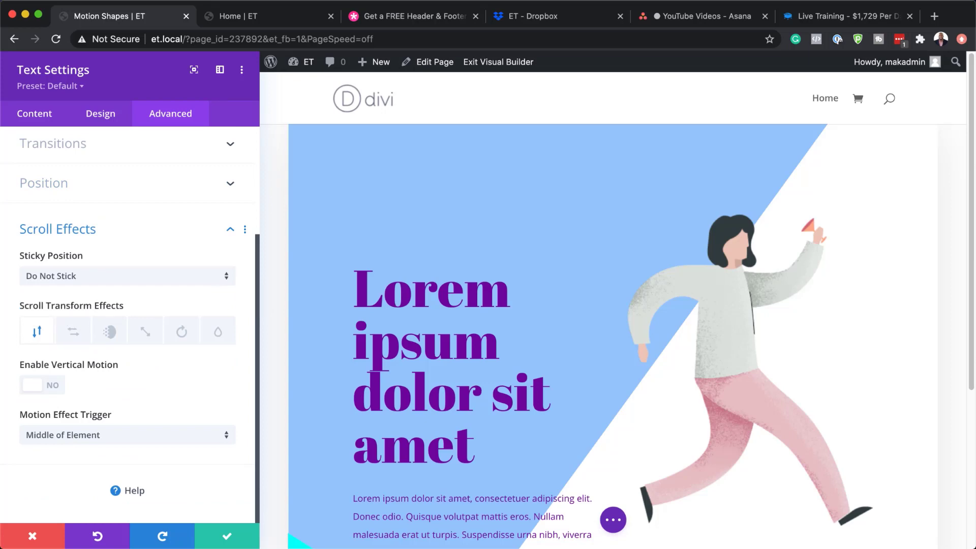
click(55, 388)
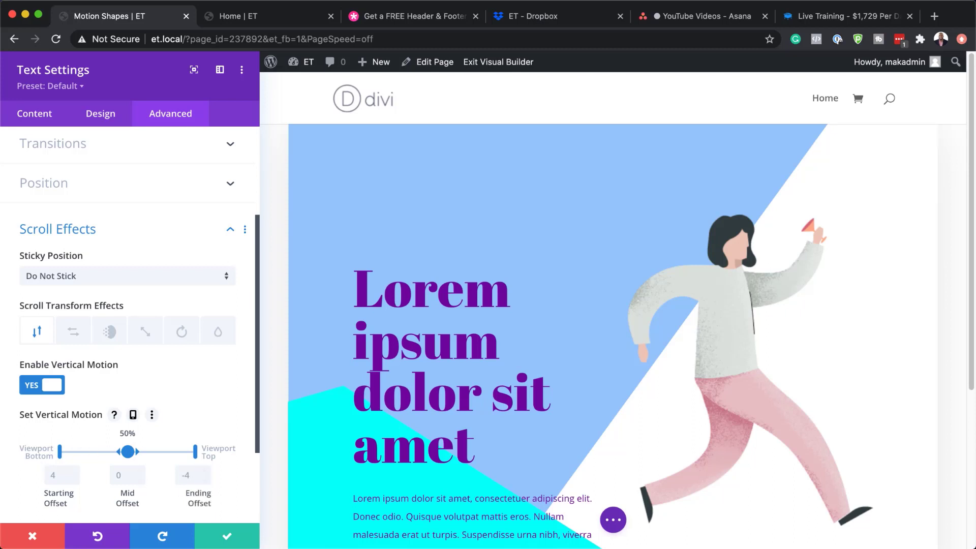
click(73, 331)
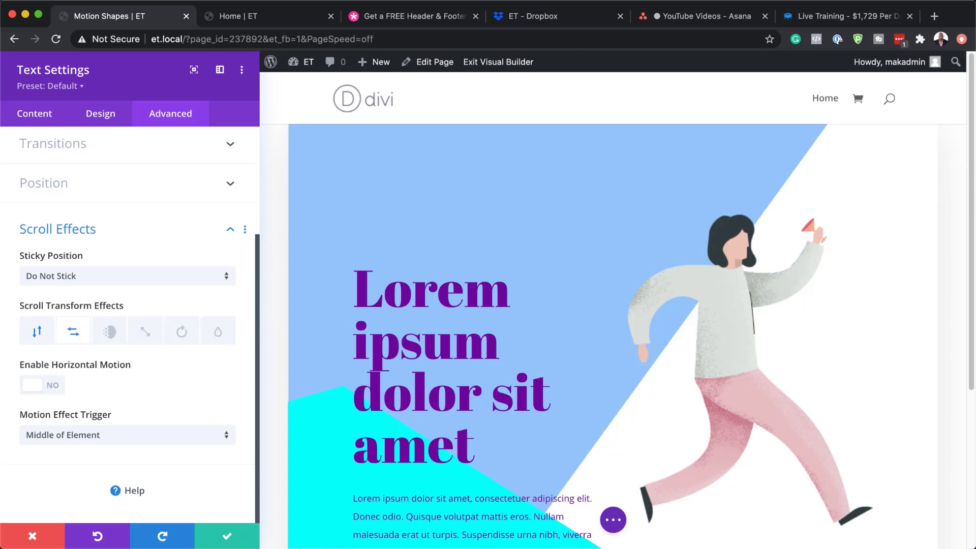
click(49, 385)
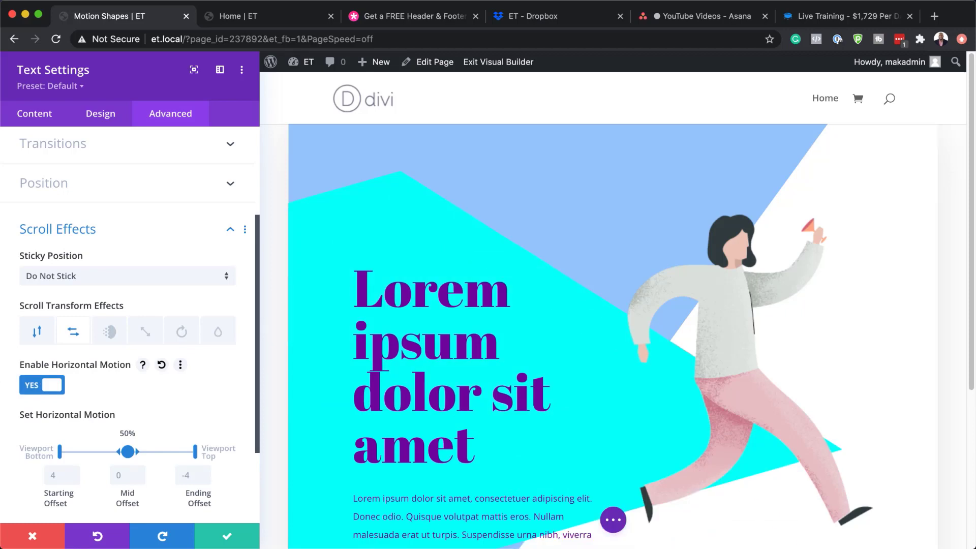
scroll(520, 508, down, 5)
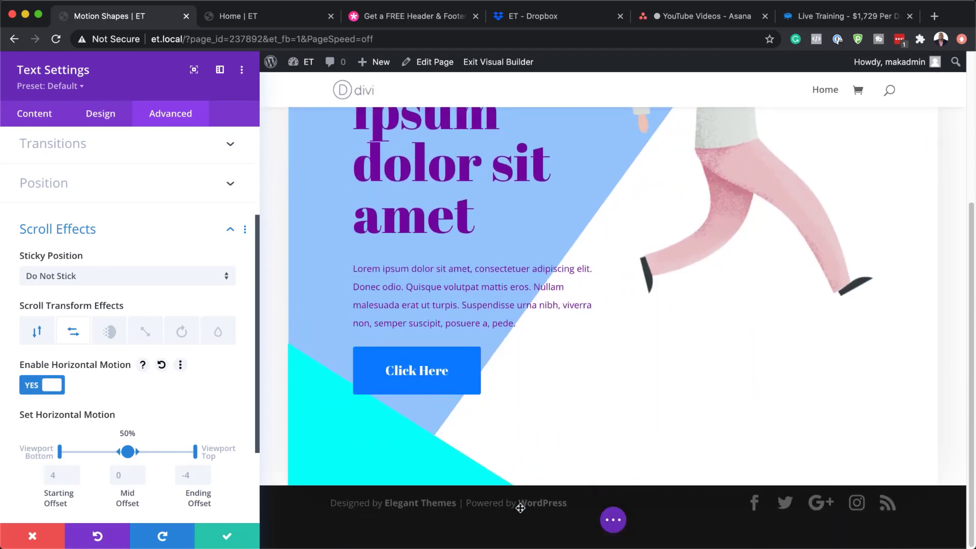
scroll(520, 508, up, 5)
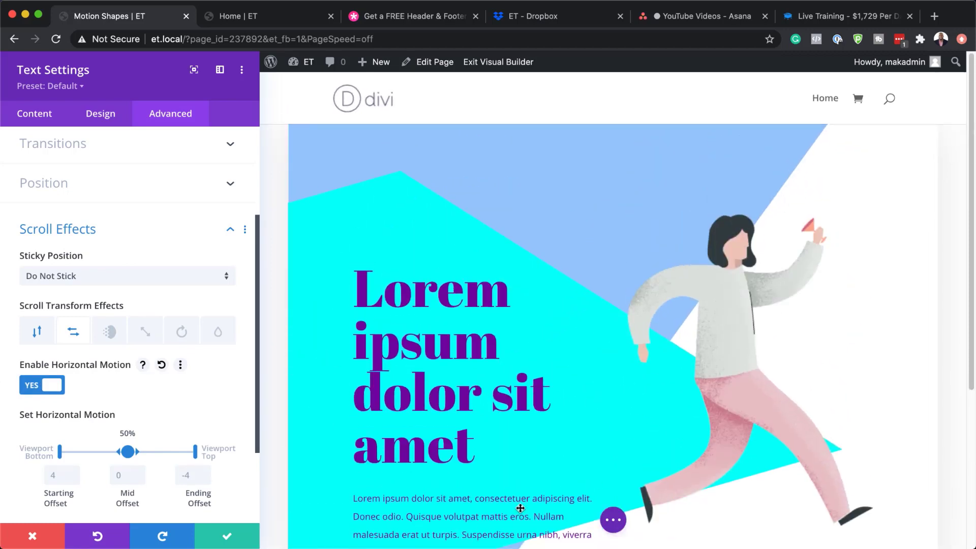
scroll(521, 508, down, 5)
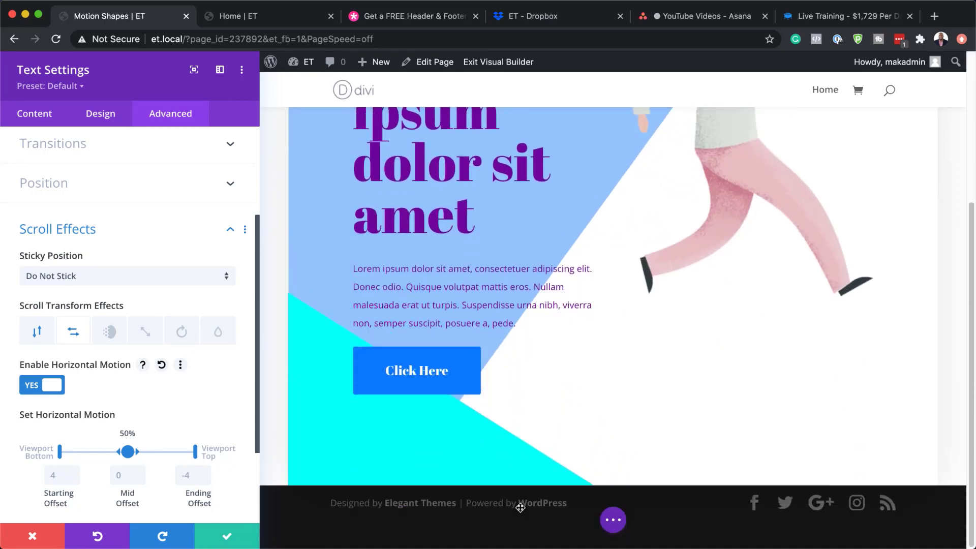
scroll(521, 512, up, 3)
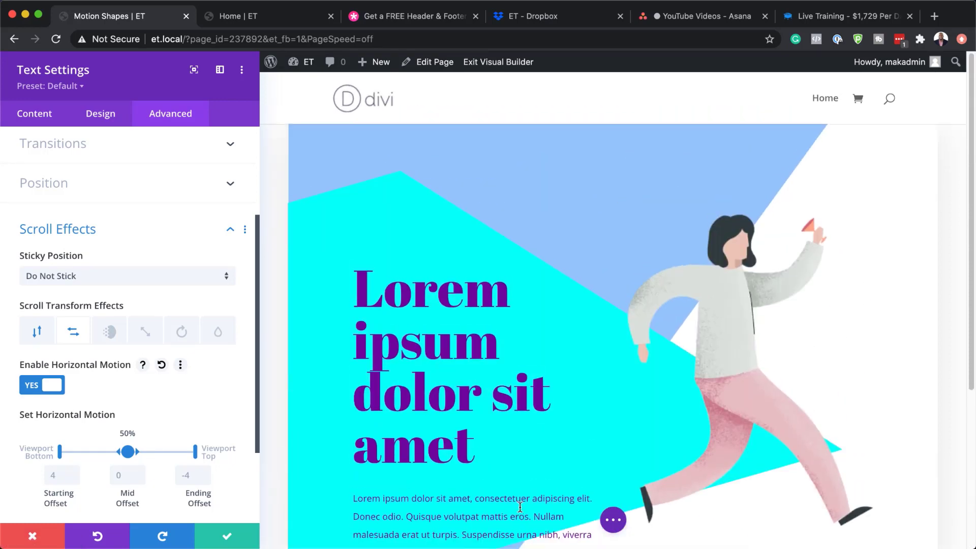
scroll(520, 508, down, 3)
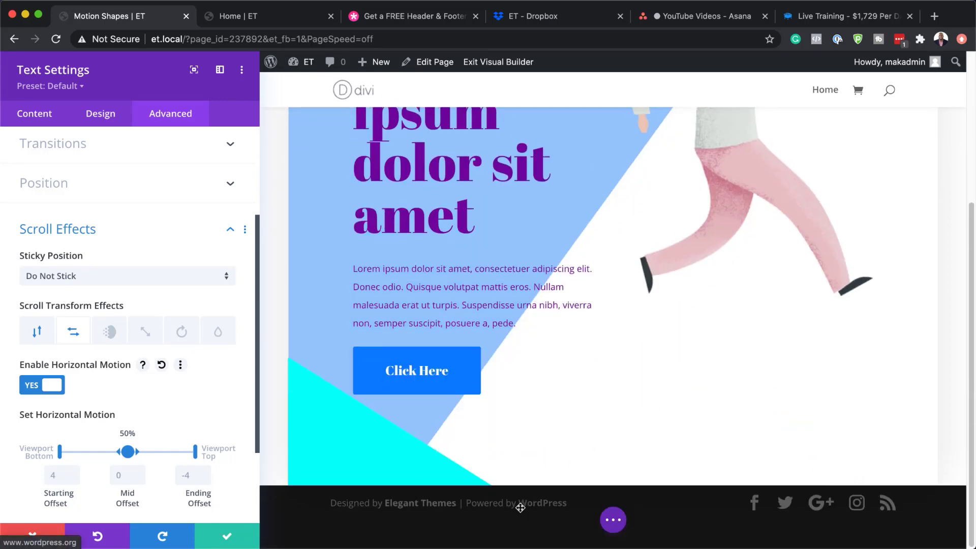
click(232, 540)
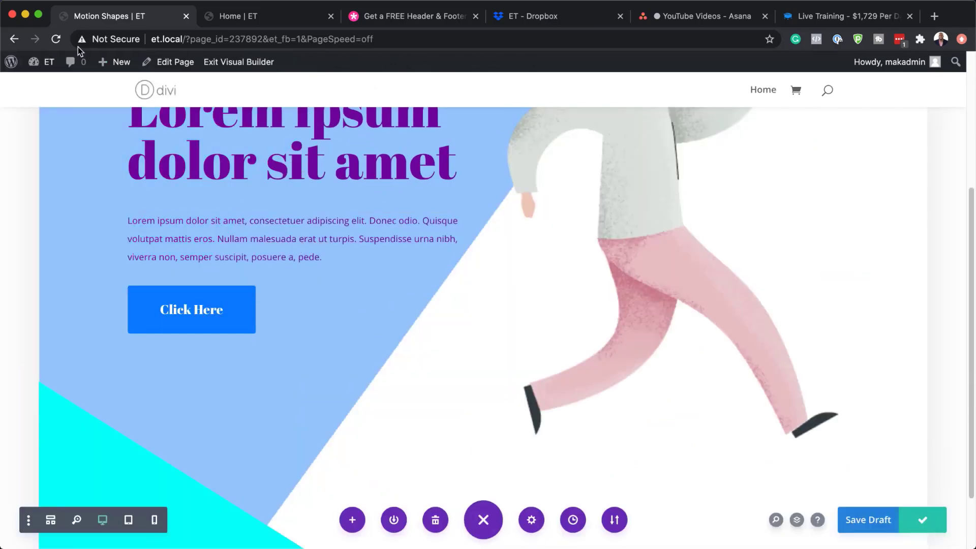
Exit the visual builder and check the cyan shape's scroll motion on the live Motion Shapes page.
click(225, 66)
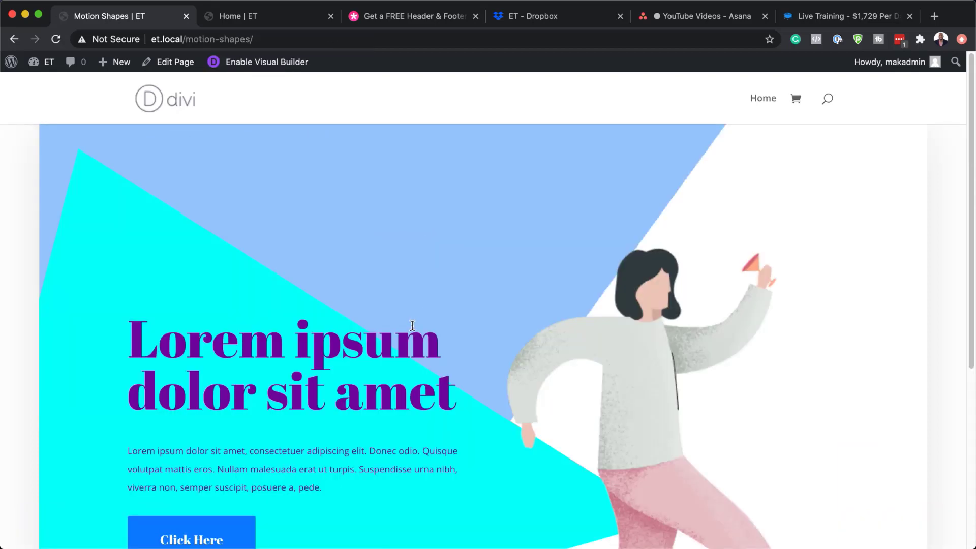
scroll(413, 326, down, 5)
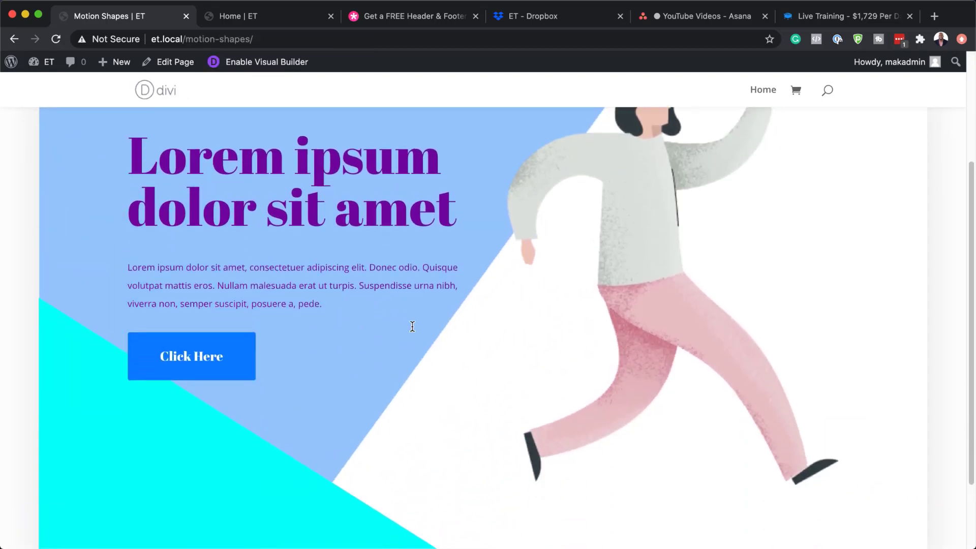
scroll(413, 331, up, 5)
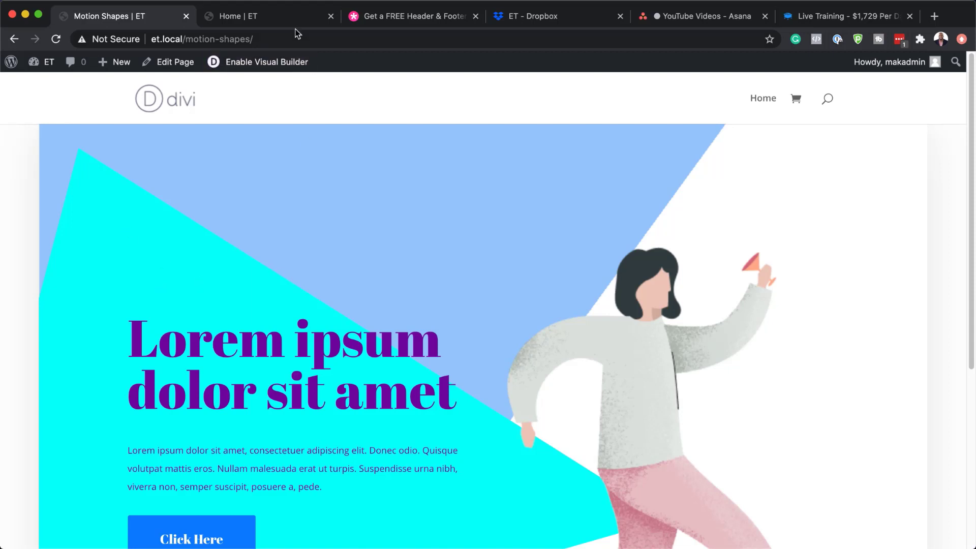
Examine how the cyan shapes move on scroll in the example sections of the Home page.
click(295, 17)
scroll(366, 441, down, 10)
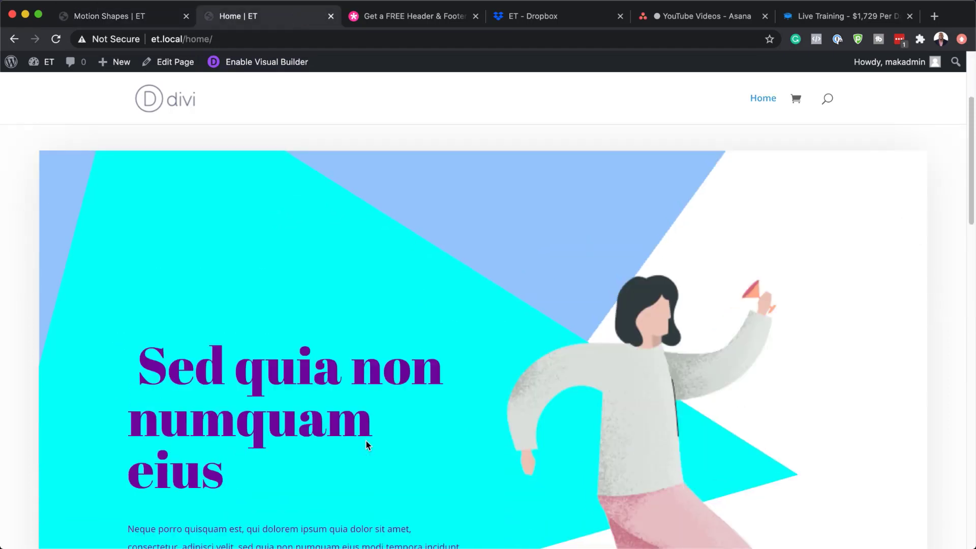
scroll(366, 441, down, 5)
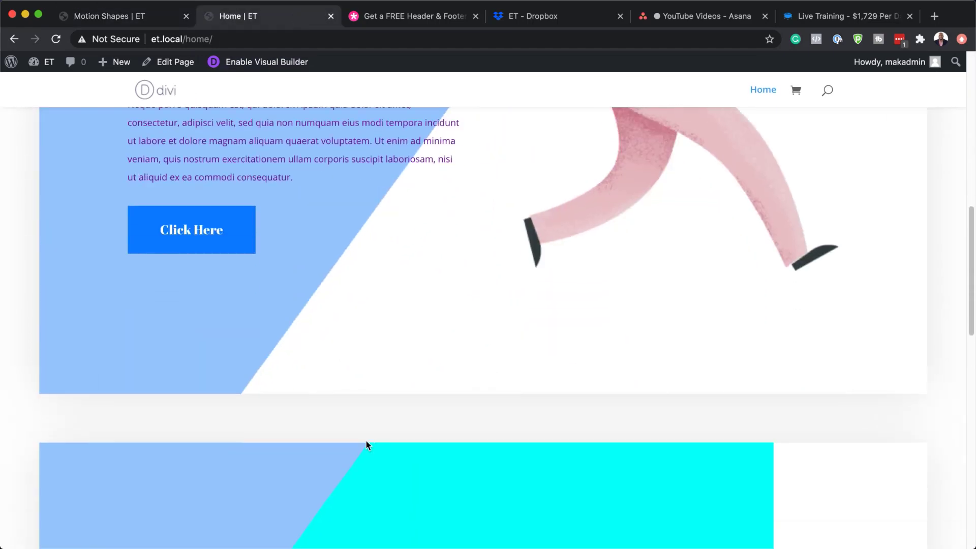
scroll(366, 441, down, 4)
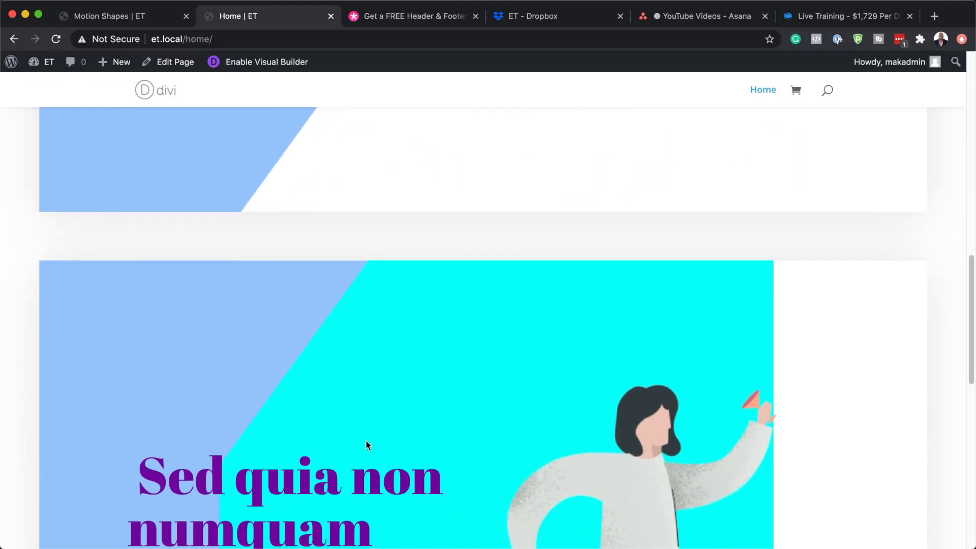
scroll(366, 441, down, 9)
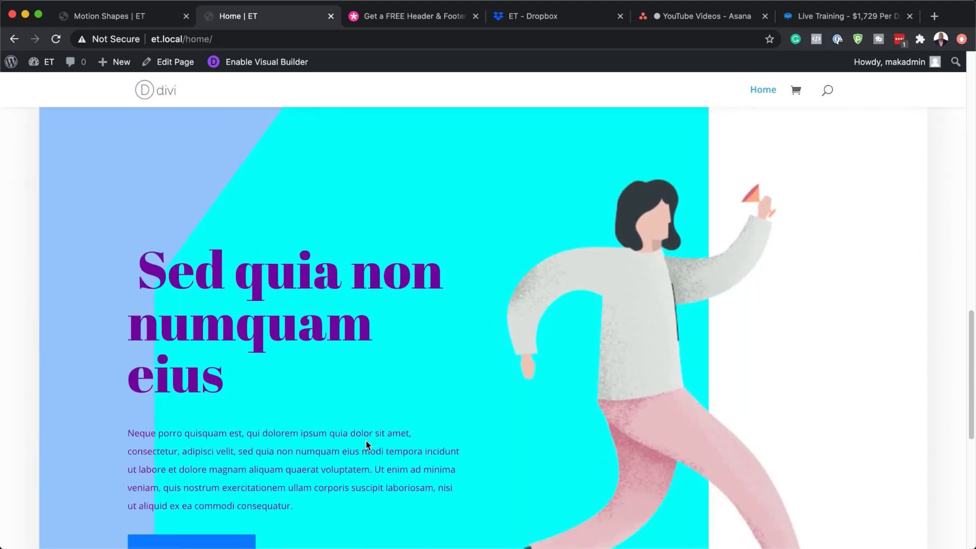
scroll(366, 442, down, 3)
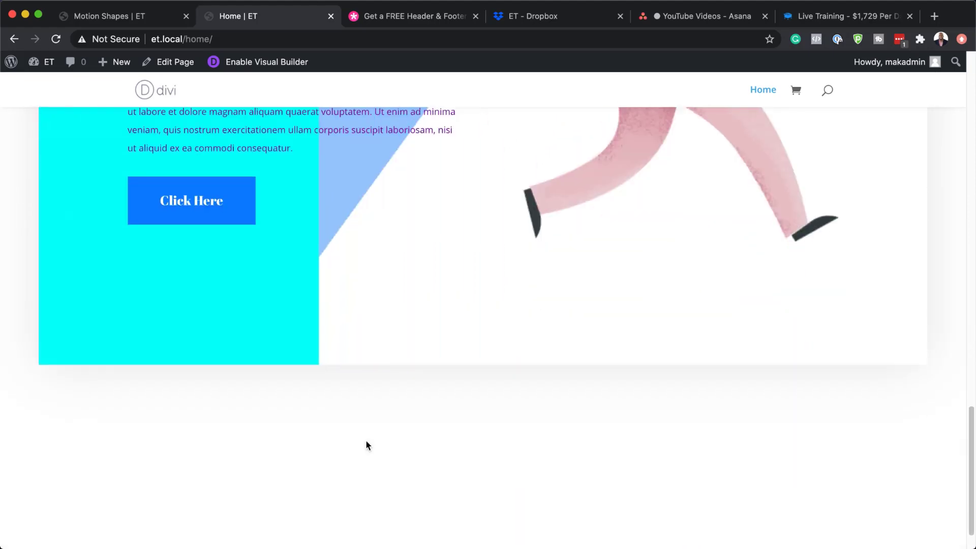
scroll(365, 440, up, 15)
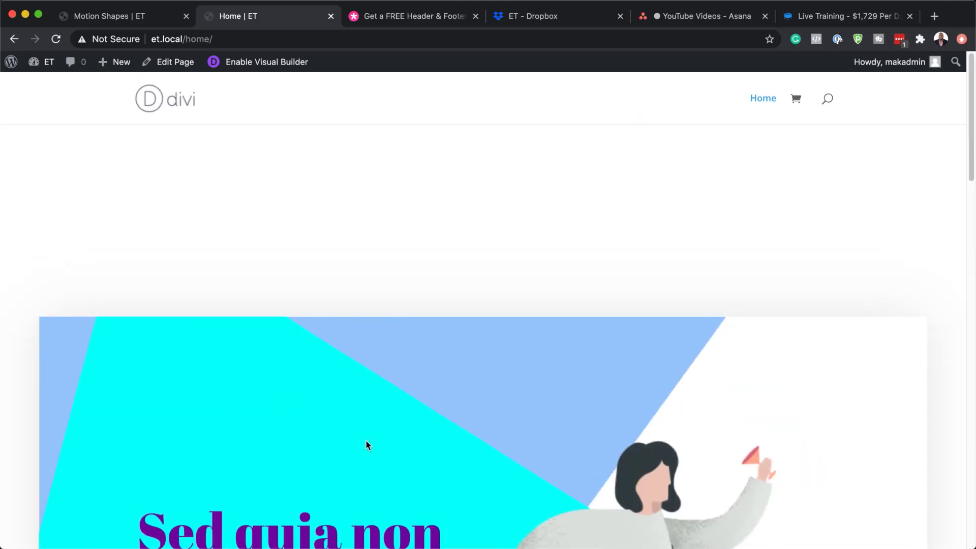
scroll(366, 441, down, 2)
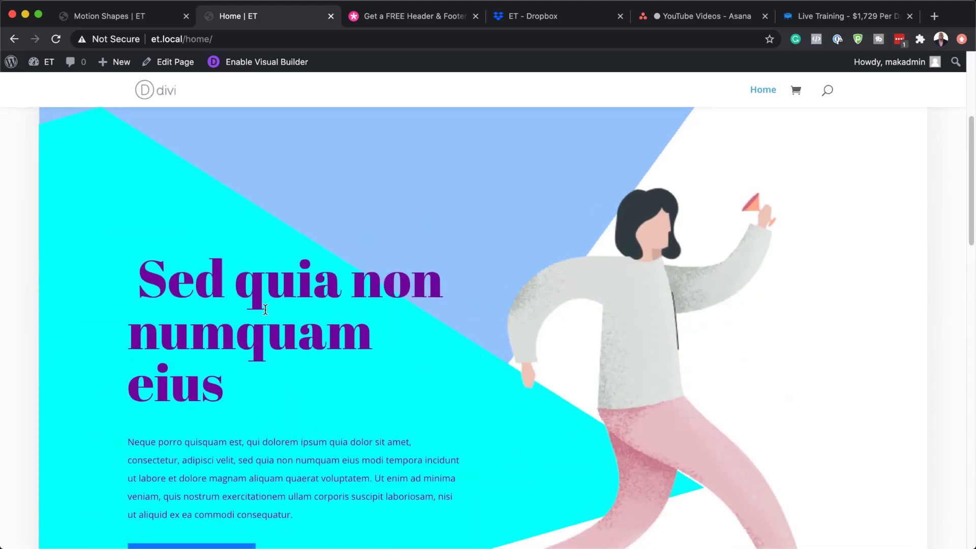